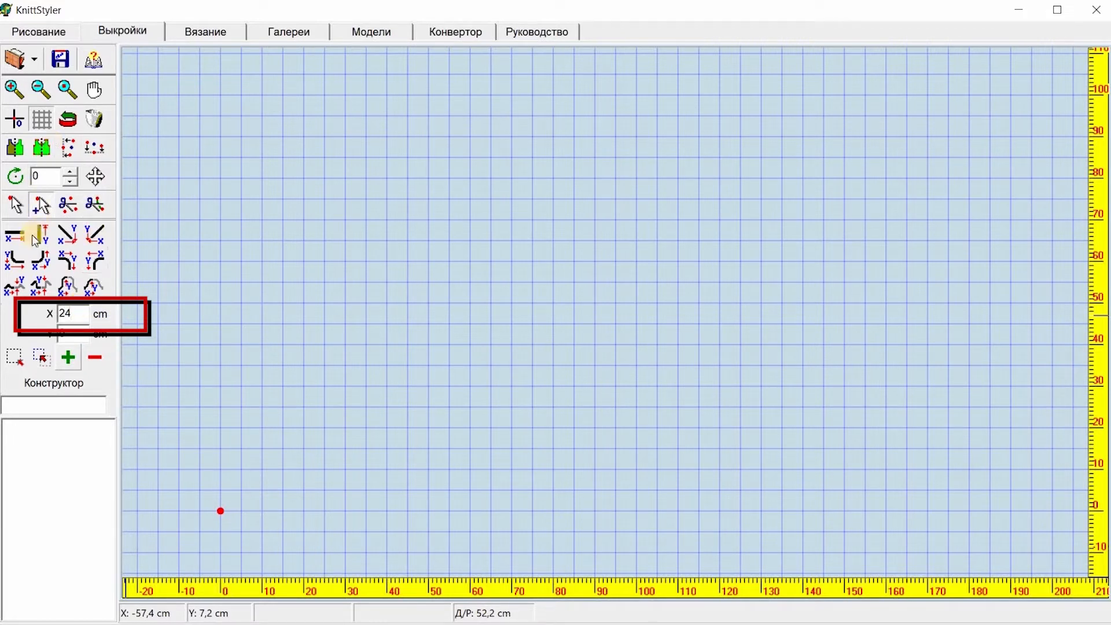
# Step: Draw a 24 cm horizontal line from the starting point
pyautogui.click(14, 237)
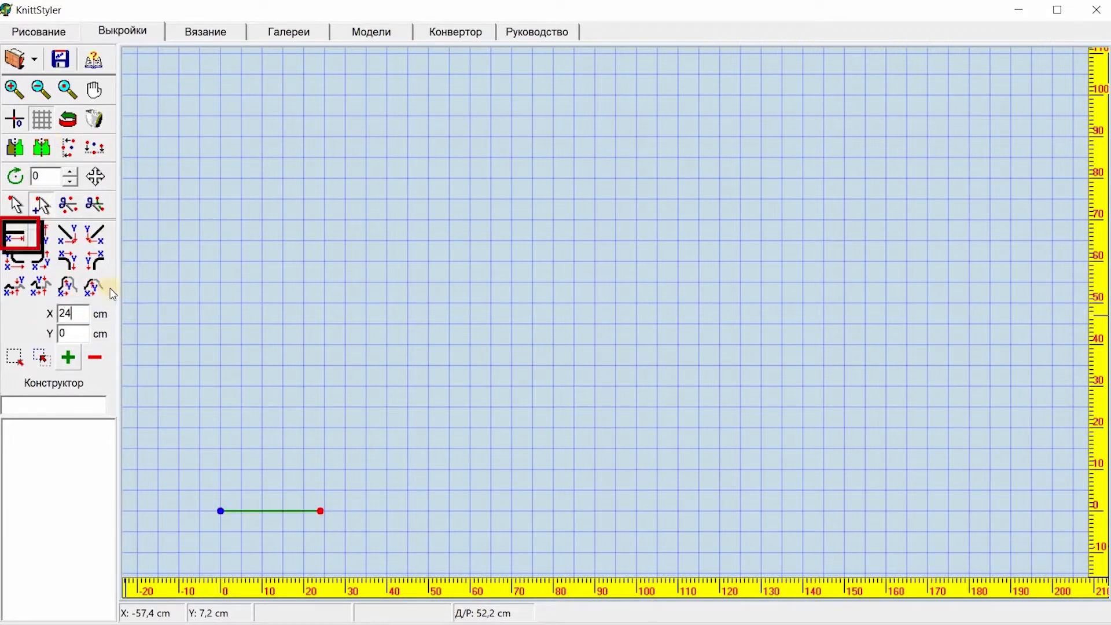
pyautogui.click(445, 35)
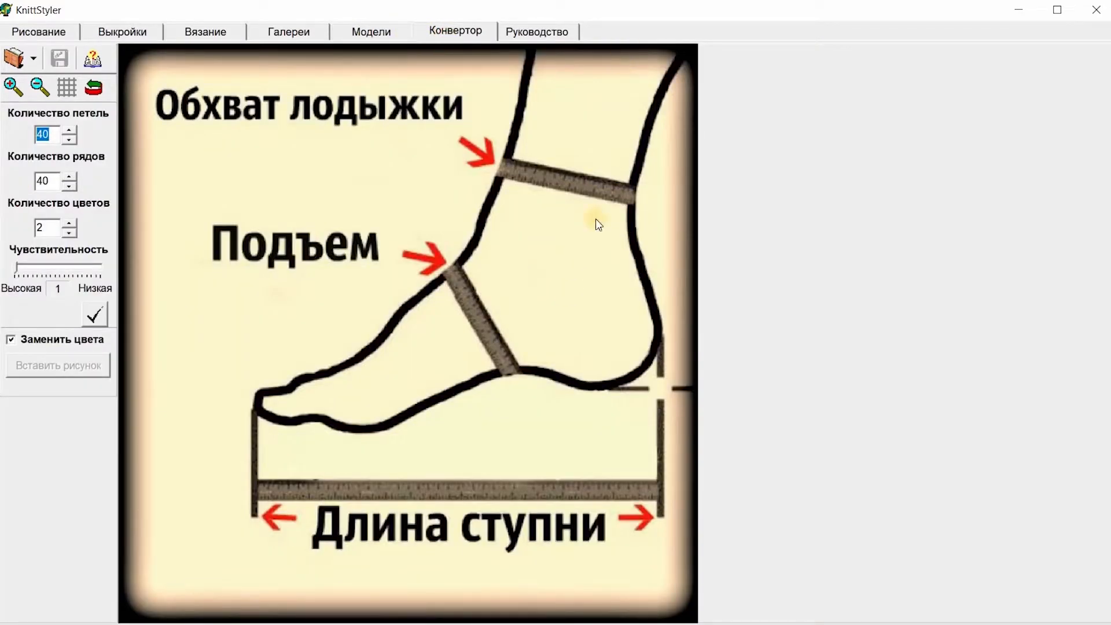
pyautogui.click(28, 34)
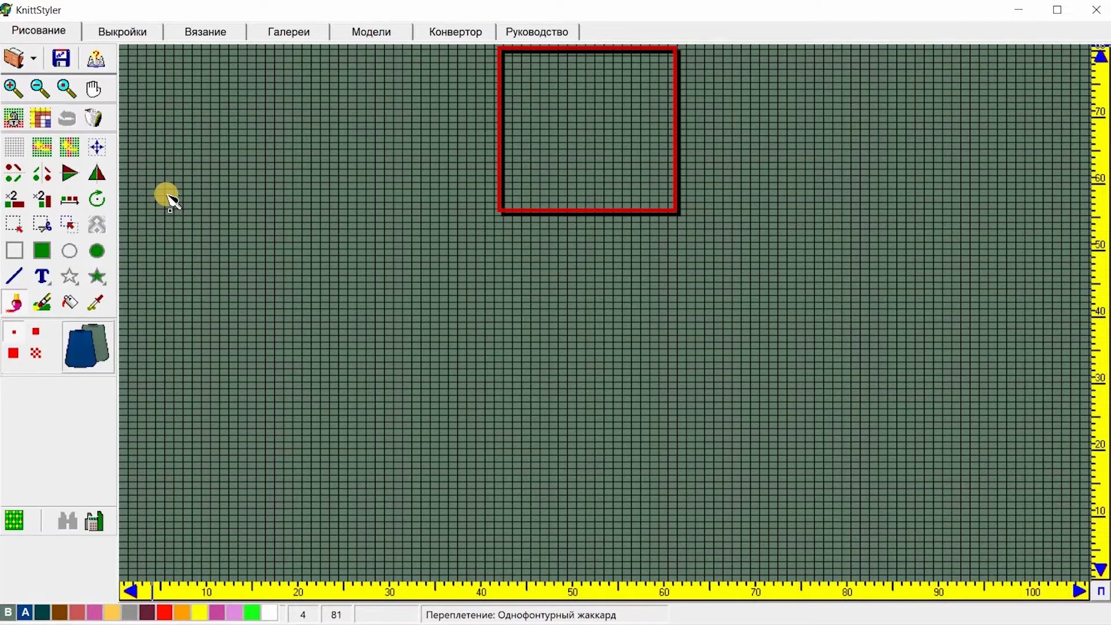
pyautogui.click(128, 28)
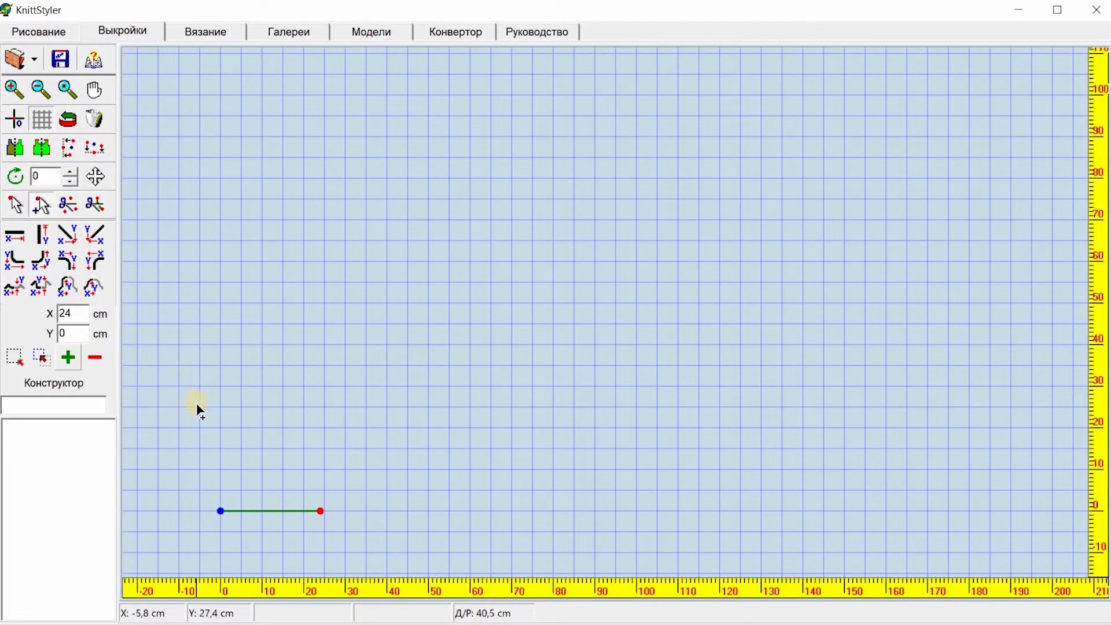
# Step: Draw 8 cm vertical lines upward from both ends of the 24 cm base line
pyautogui.click(22, 92)
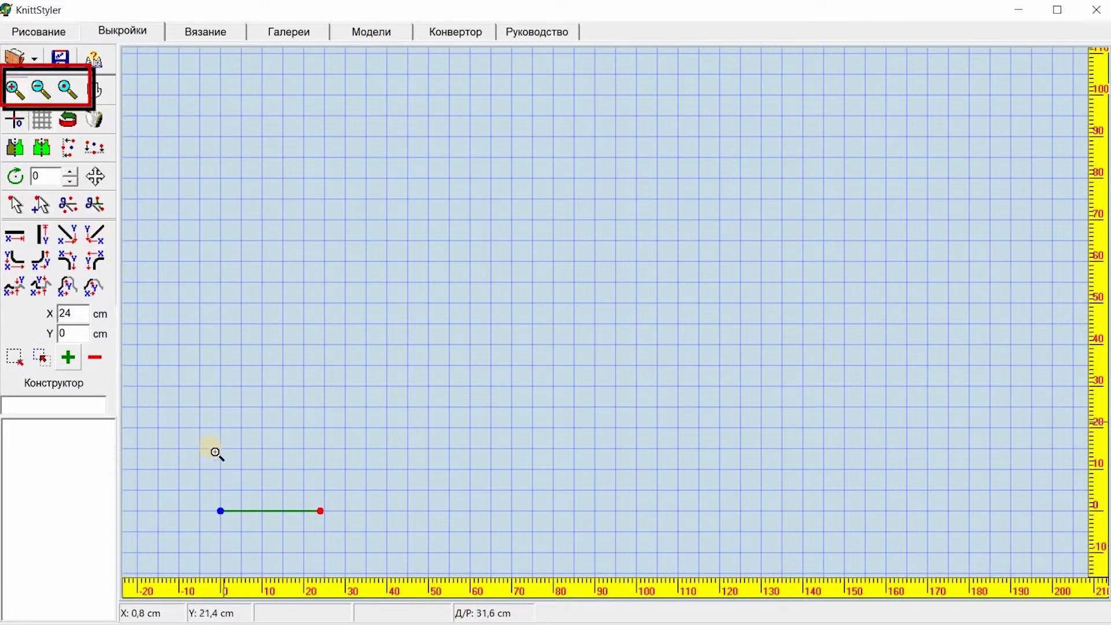
pyautogui.moveTo(200, 453); pyautogui.dragTo(412, 524)
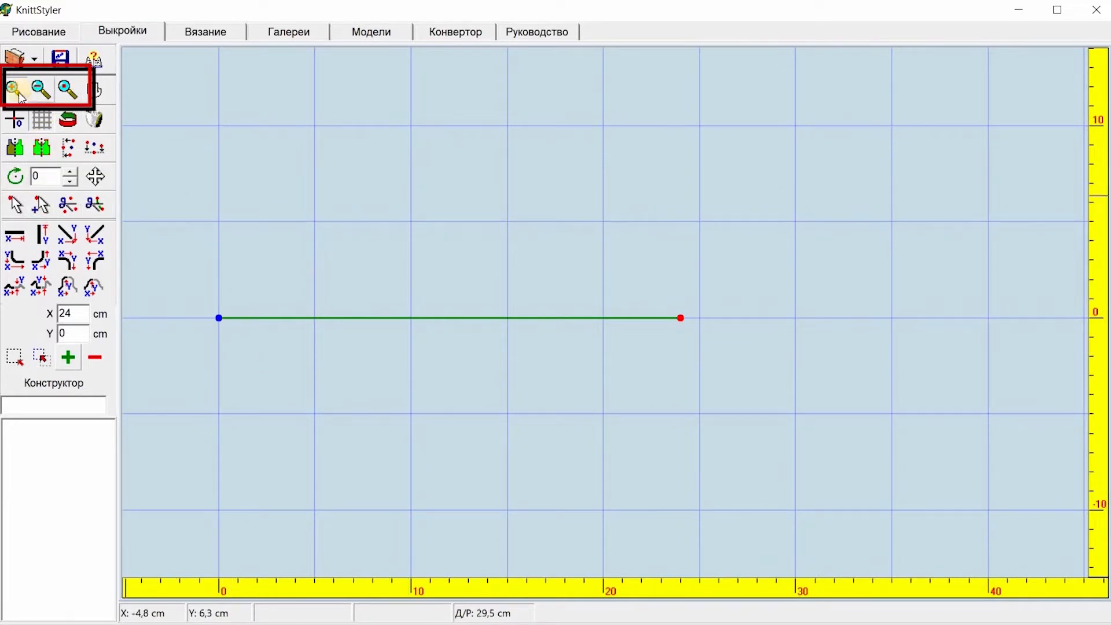
pyautogui.click(42, 88)
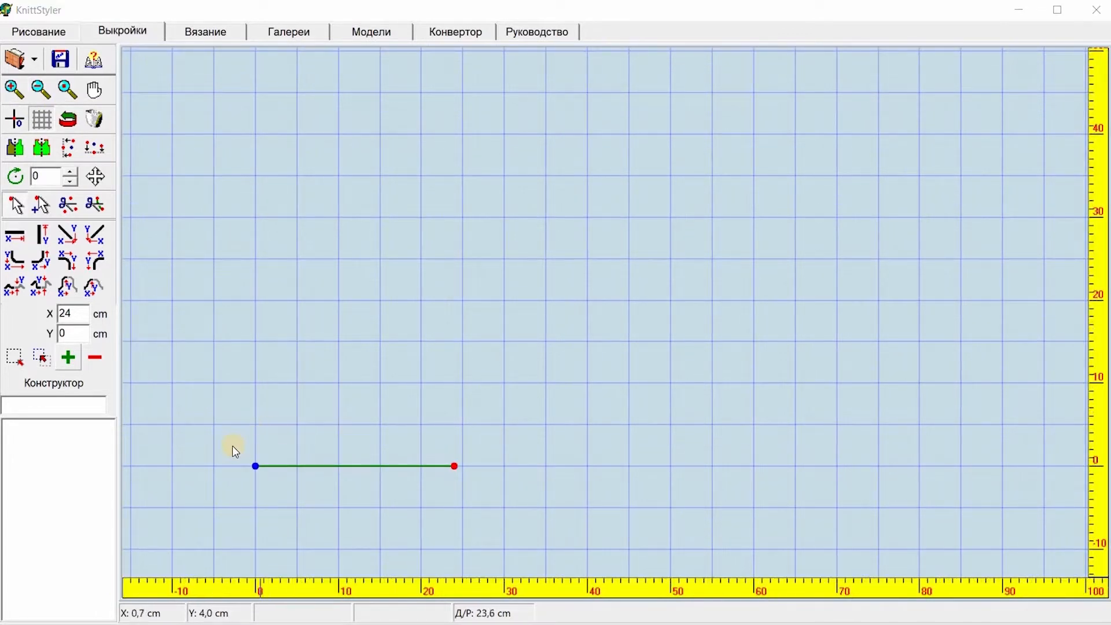
pyautogui.click(251, 457)
pyautogui.moveTo(234, 447); pyautogui.dragTo(289, 498)
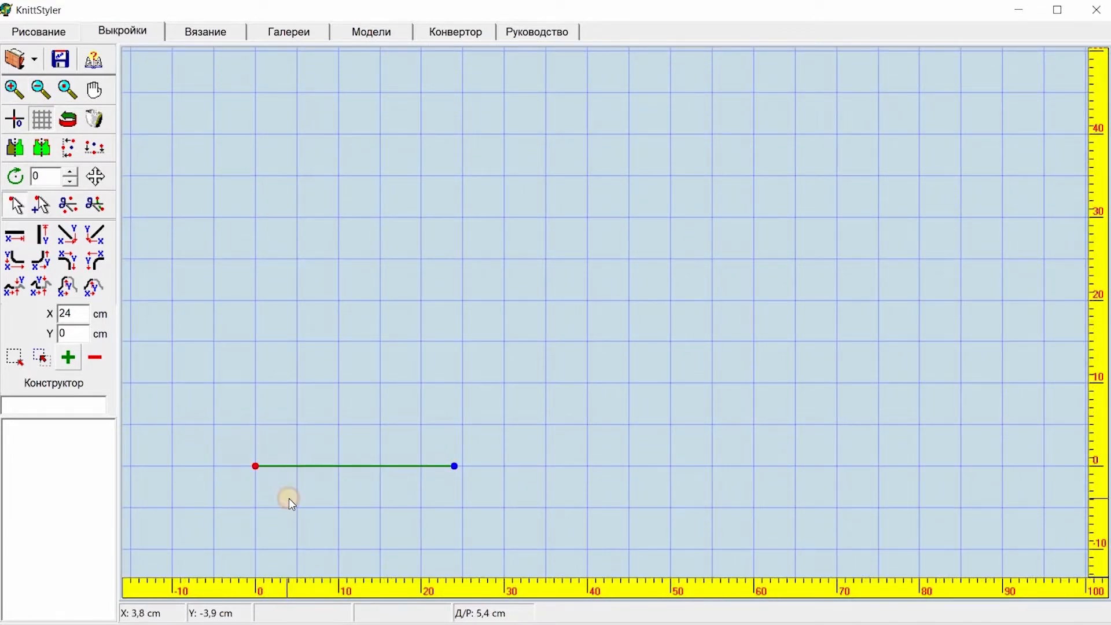
pyautogui.click(75, 335)
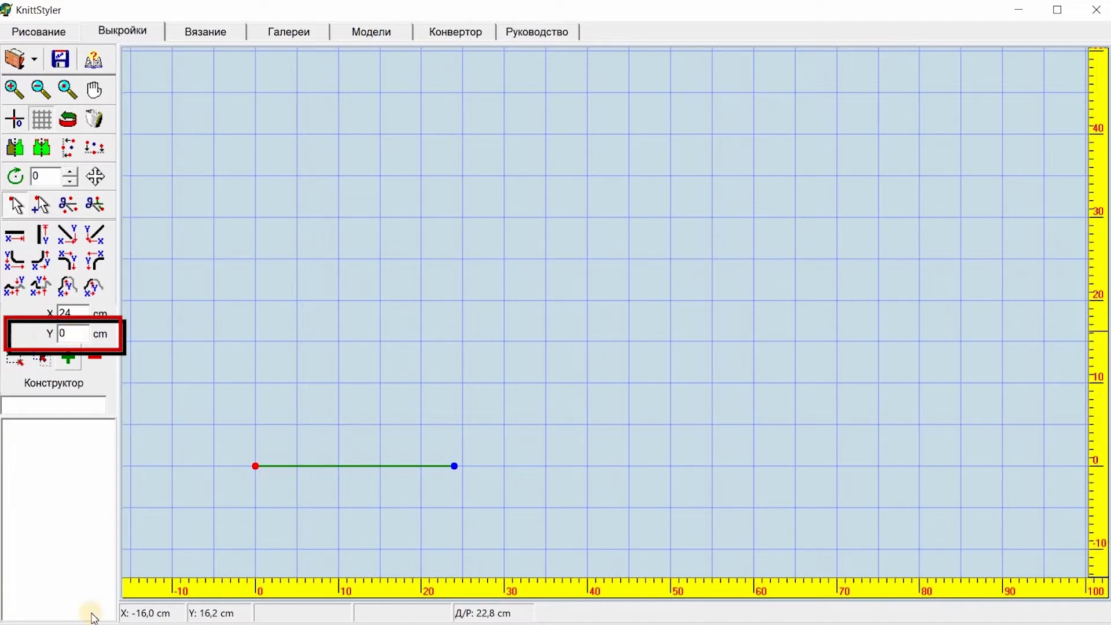
pyautogui.doubleClick(66, 336)
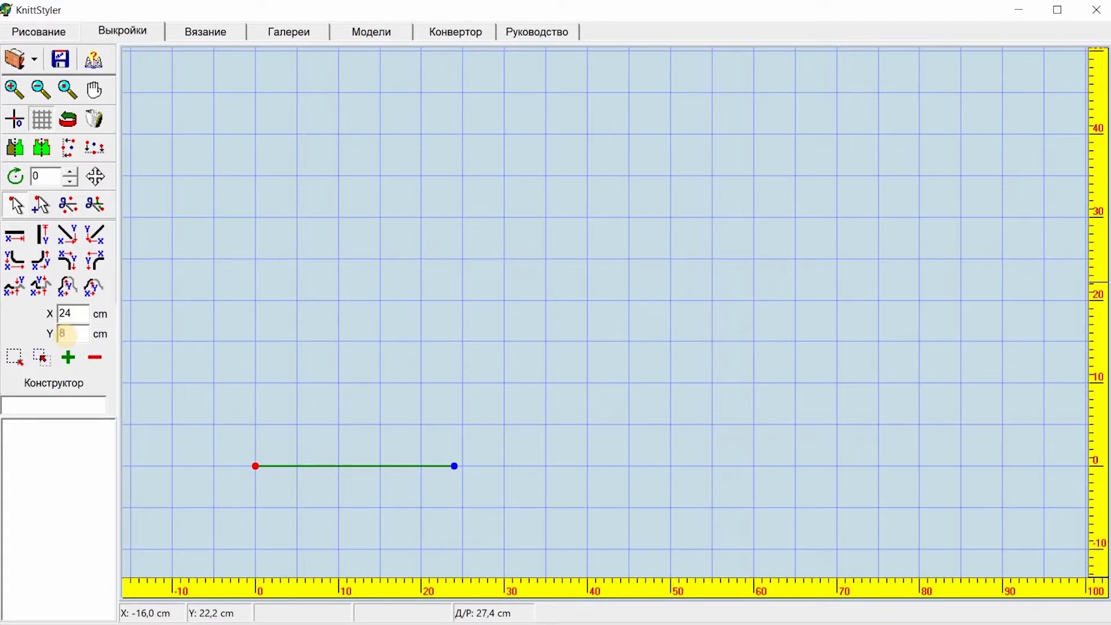
pyautogui.write('8')
pyautogui.click(41, 228)
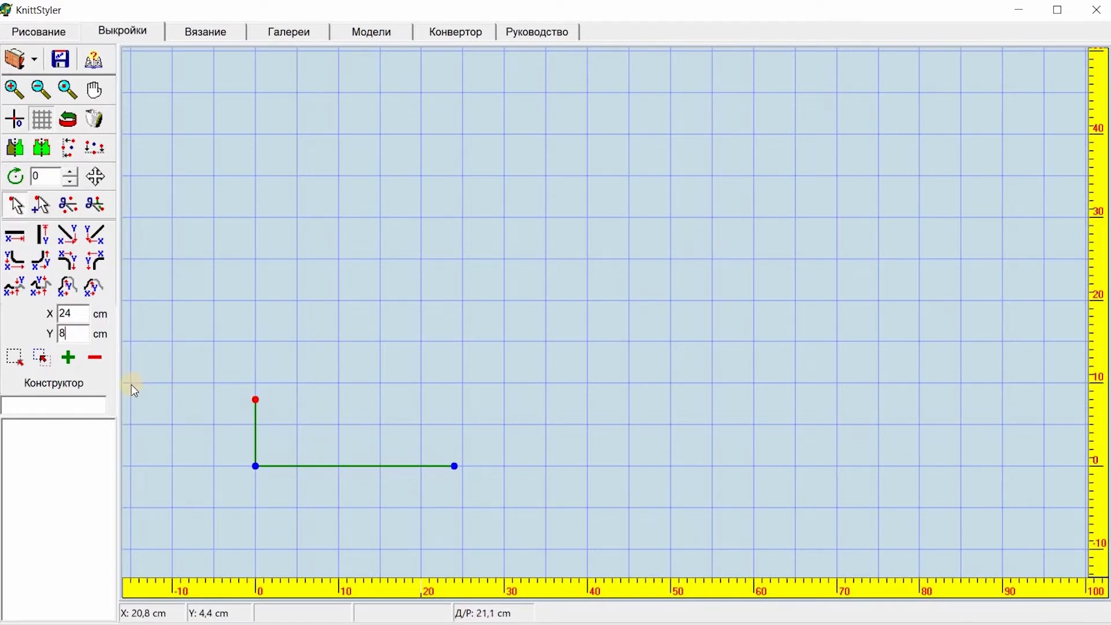
pyautogui.click(441, 434)
pyautogui.click(40, 234)
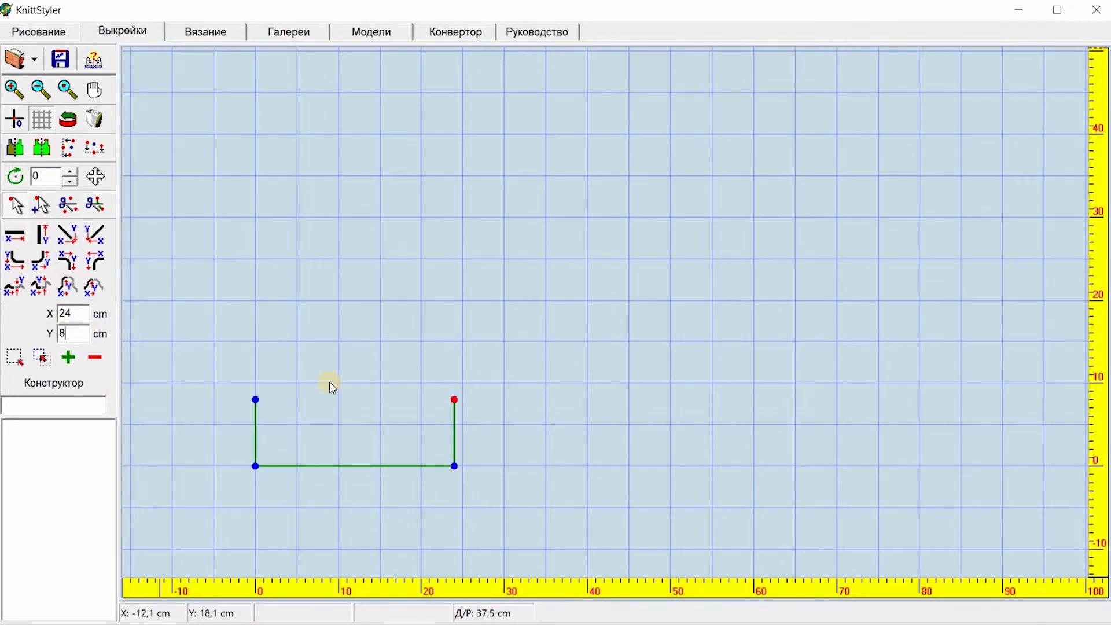
# Step: Extend both vertical side lines upward by another 3 cm
pyautogui.click(251, 391)
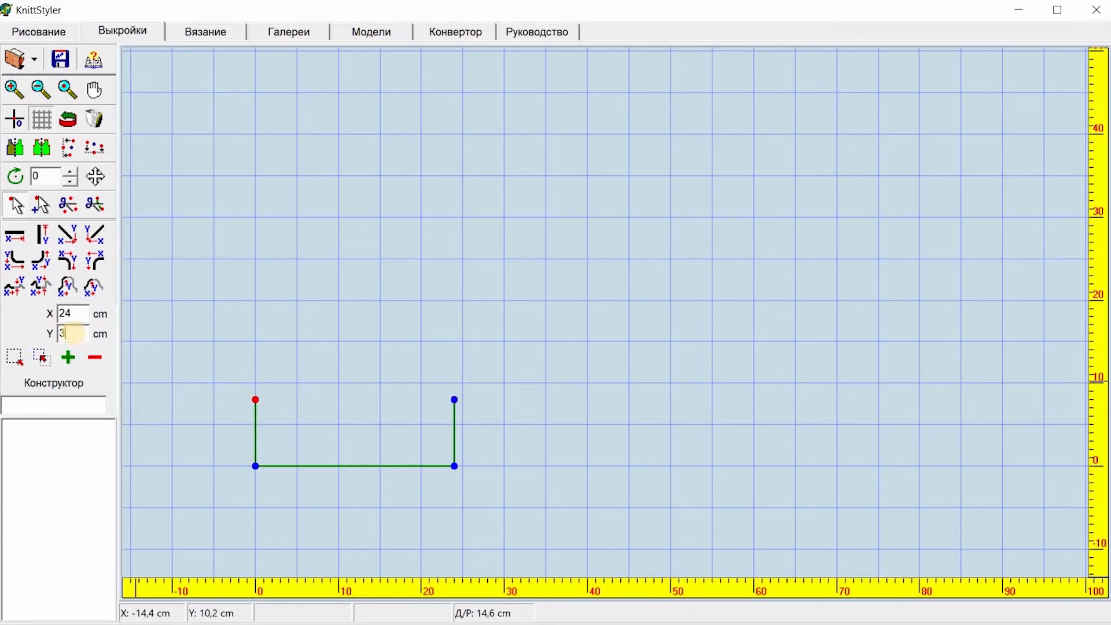
pyautogui.click(43, 235)
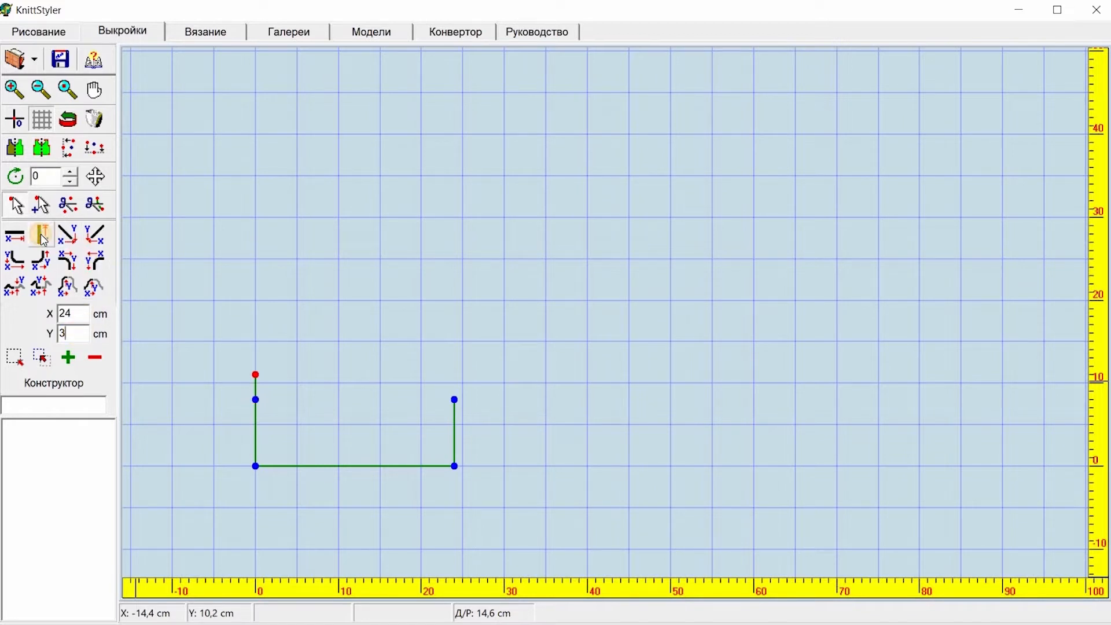
pyautogui.moveTo(433, 380); pyautogui.dragTo(483, 412)
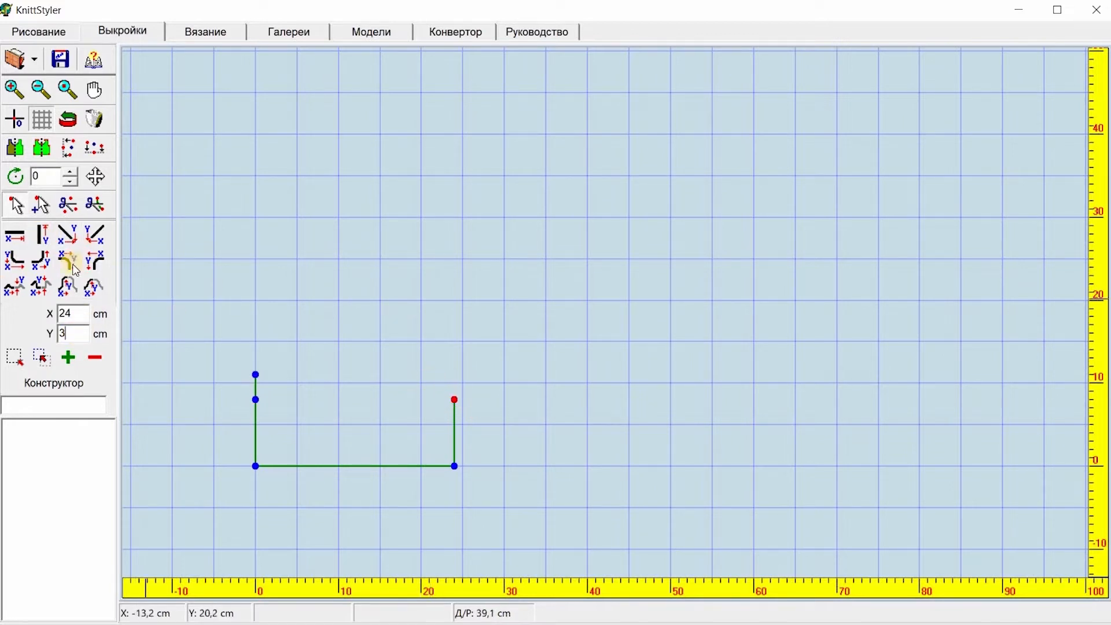
pyautogui.click(44, 236)
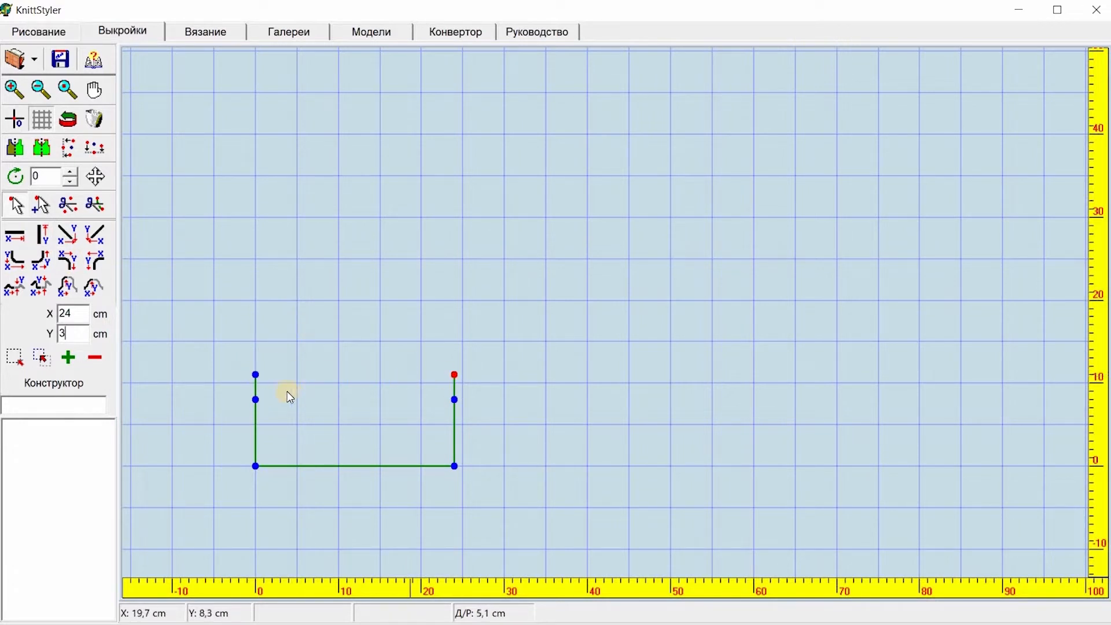
pyautogui.click(253, 395)
pyautogui.click(253, 399)
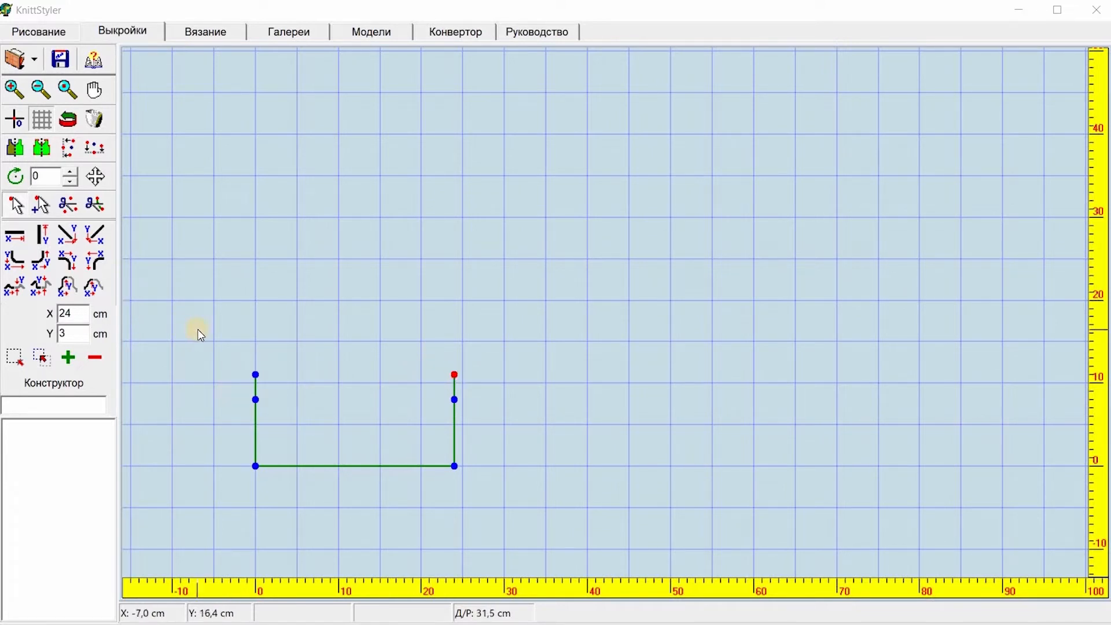
pyautogui.click(208, 31)
pyautogui.click(127, 32)
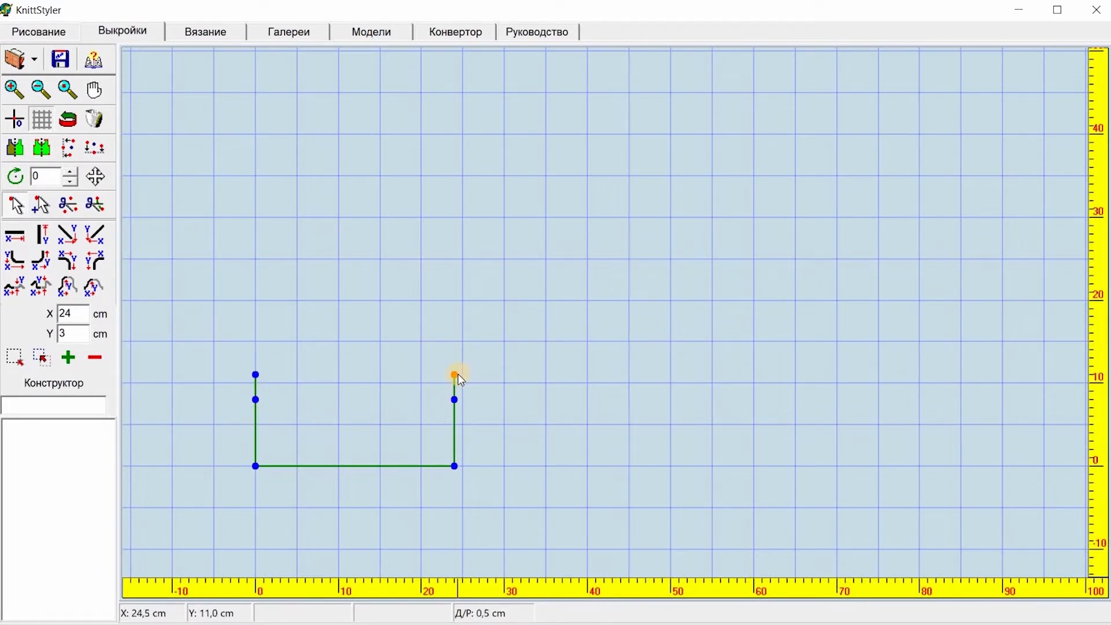
pyautogui.press('Delete')
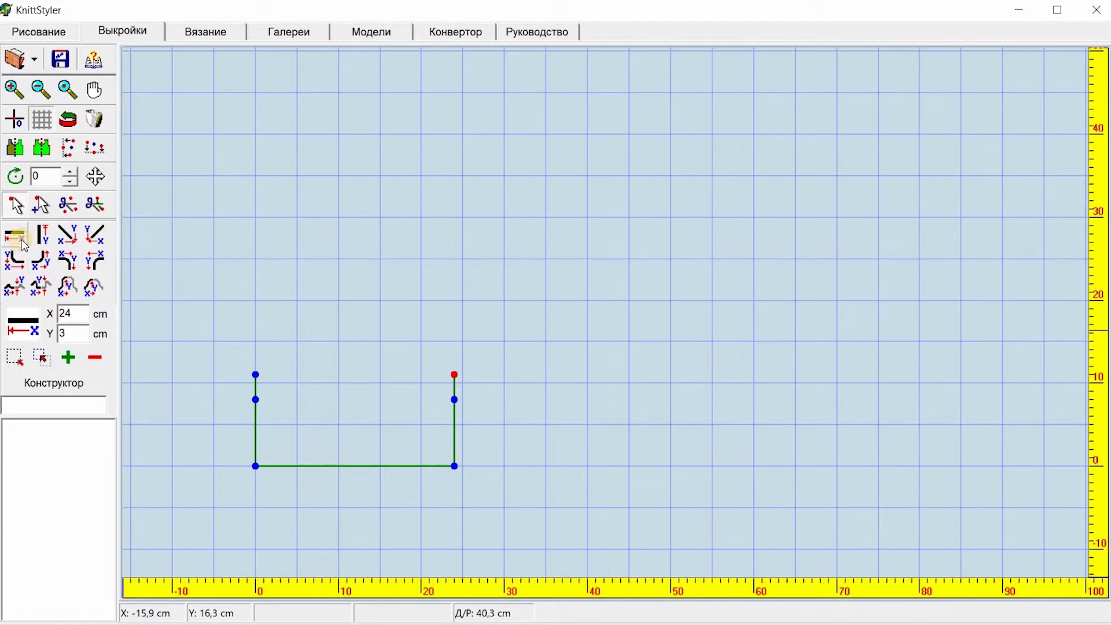
# Step: Outline a 12 cm square above the right half, starting with a 12 cm line inward from the right side's top
pyautogui.click(77, 315)
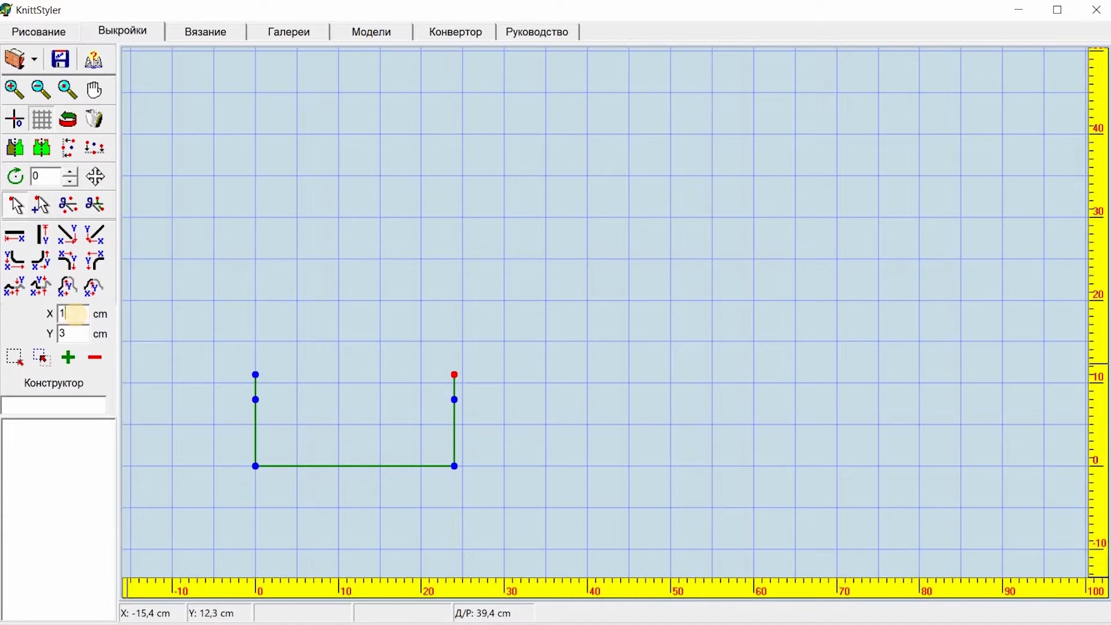
pyautogui.click(26, 234)
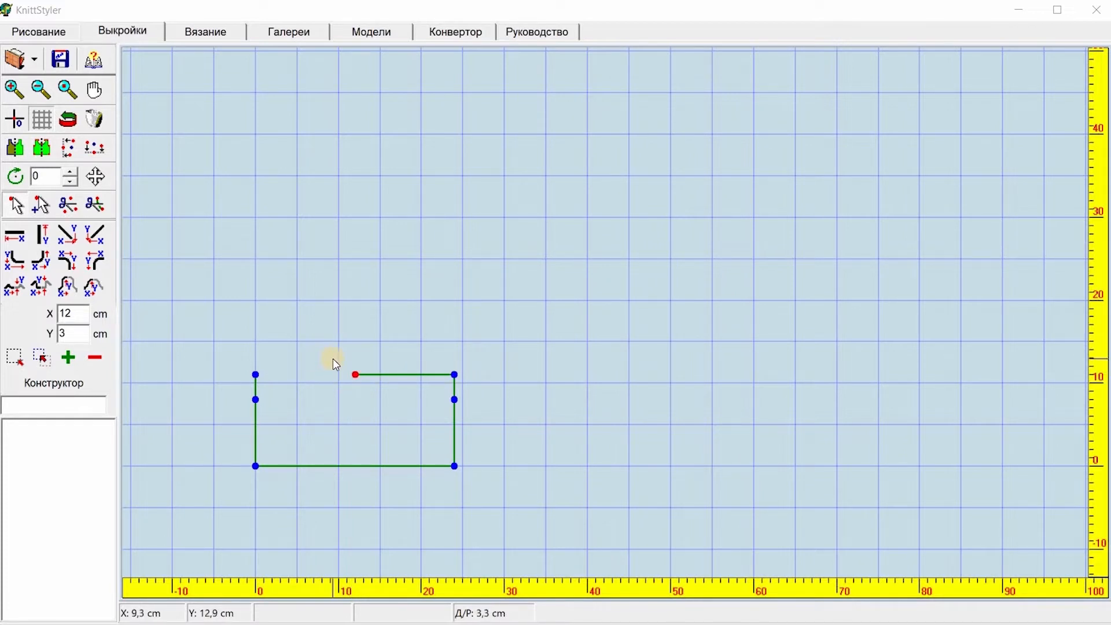
pyautogui.moveTo(333, 359); pyautogui.dragTo(373, 392)
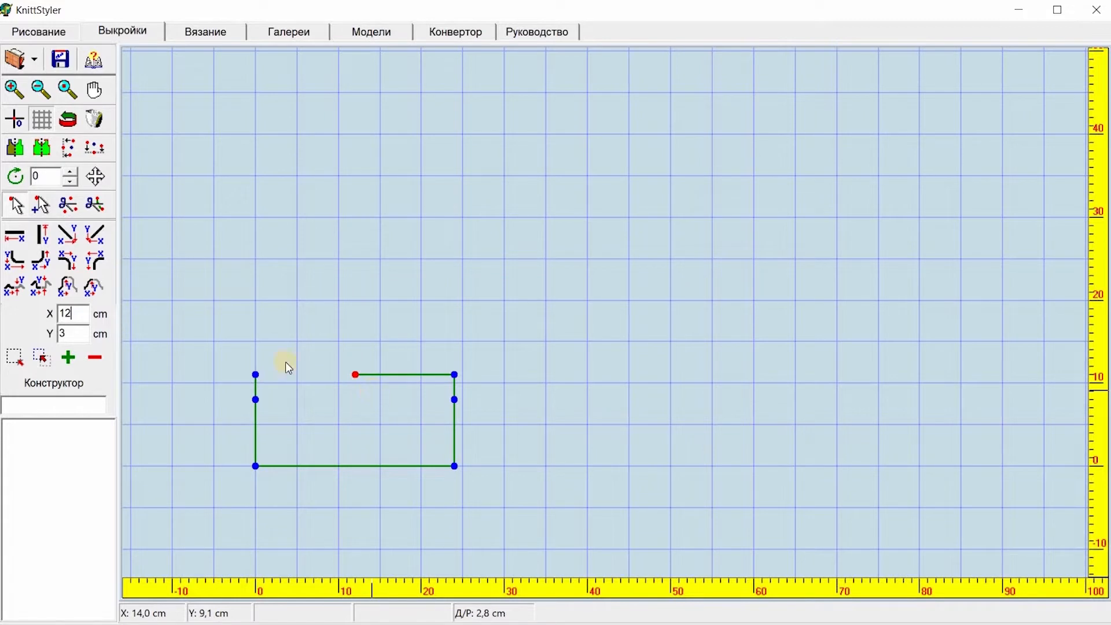
pyautogui.click(78, 313)
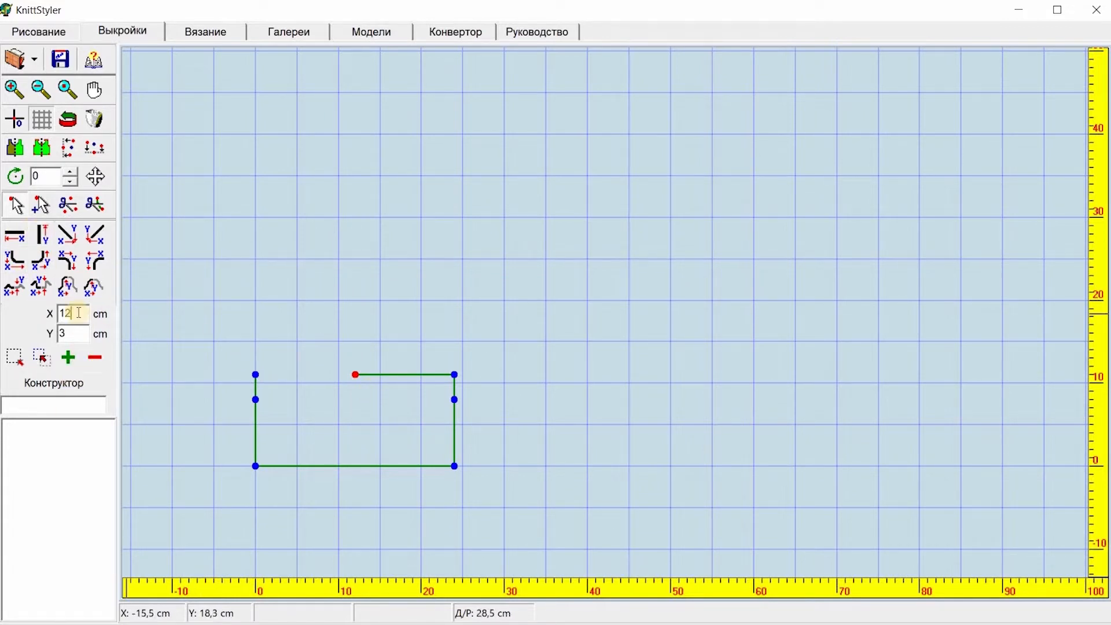
pyautogui.click(66, 331)
pyautogui.click(43, 235)
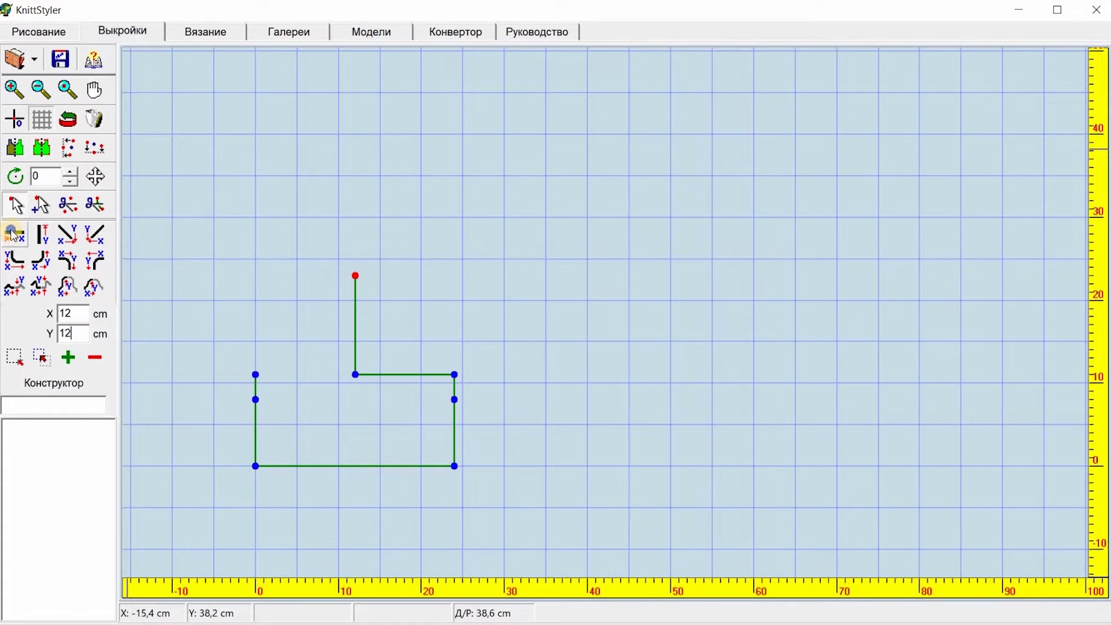
pyautogui.click(15, 236)
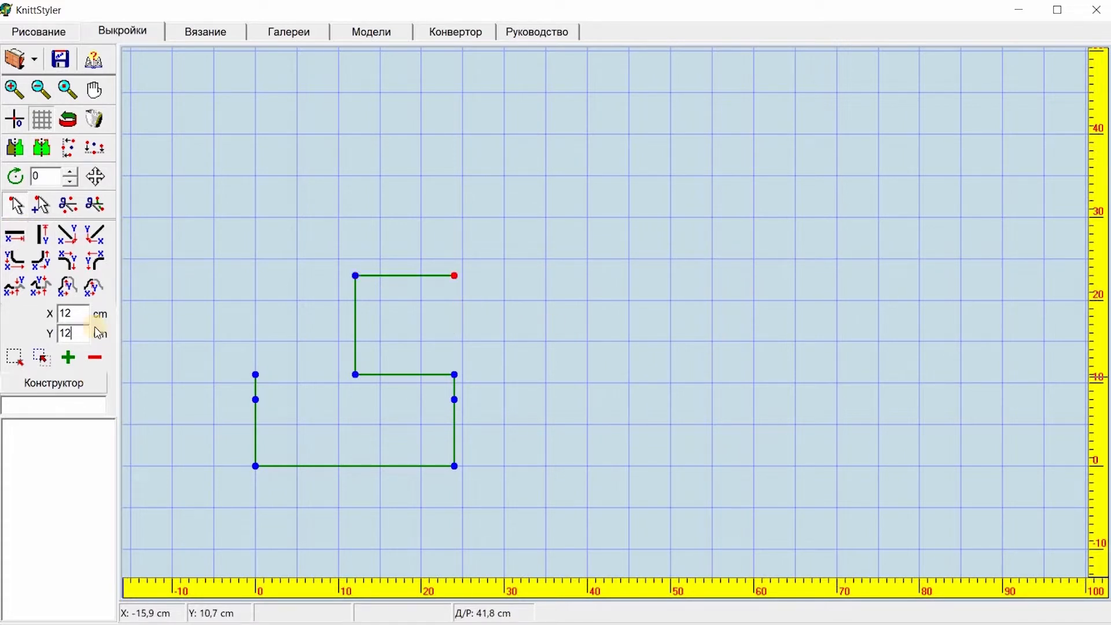
pyautogui.click(54, 334)
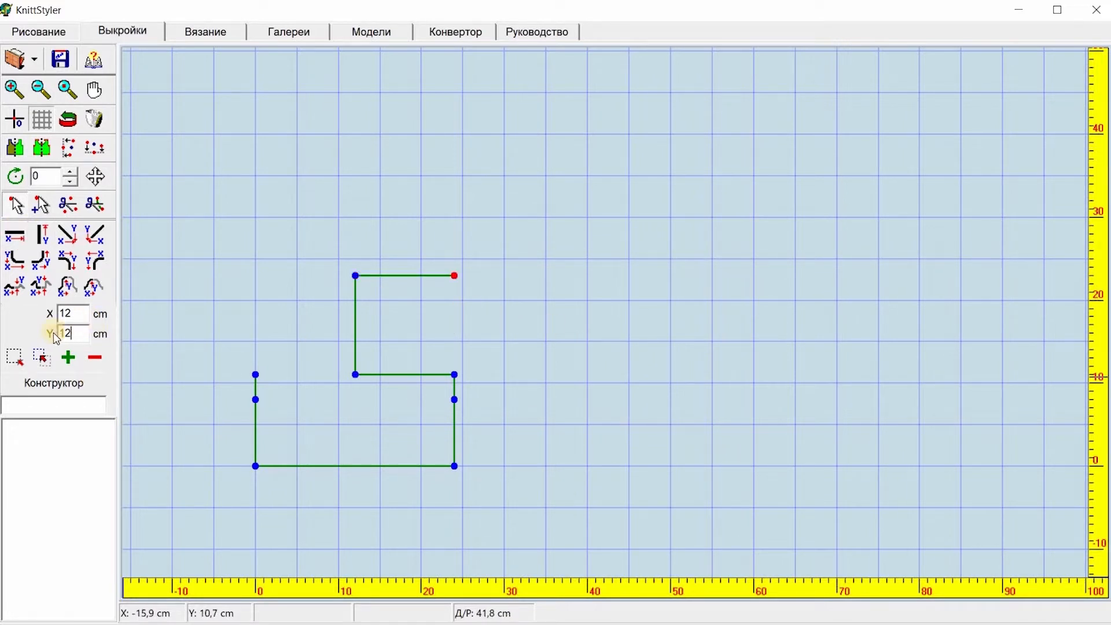
pyautogui.click(43, 237)
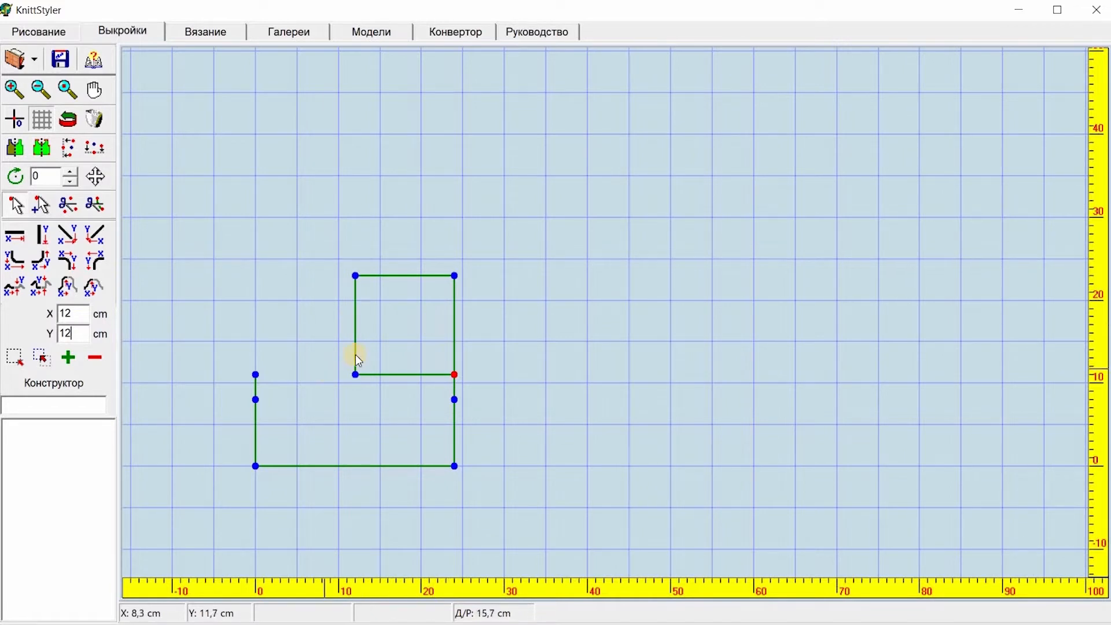
# Step: Add points 6 cm up on the square's left and right sides
pyautogui.moveTo(346, 358); pyautogui.dragTo(371, 394)
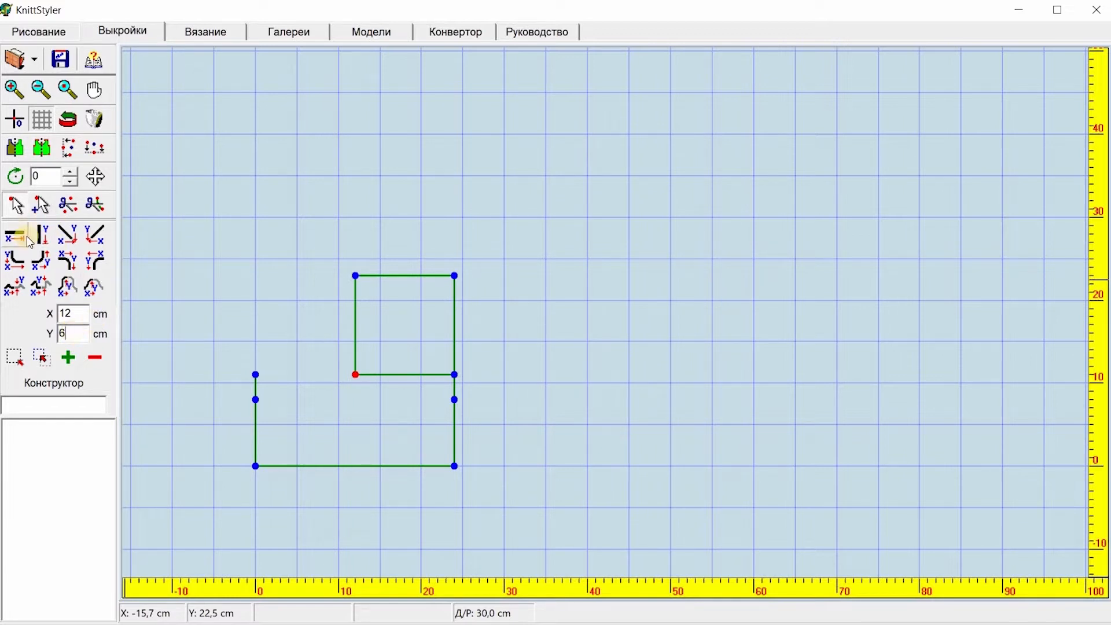
pyautogui.click(45, 236)
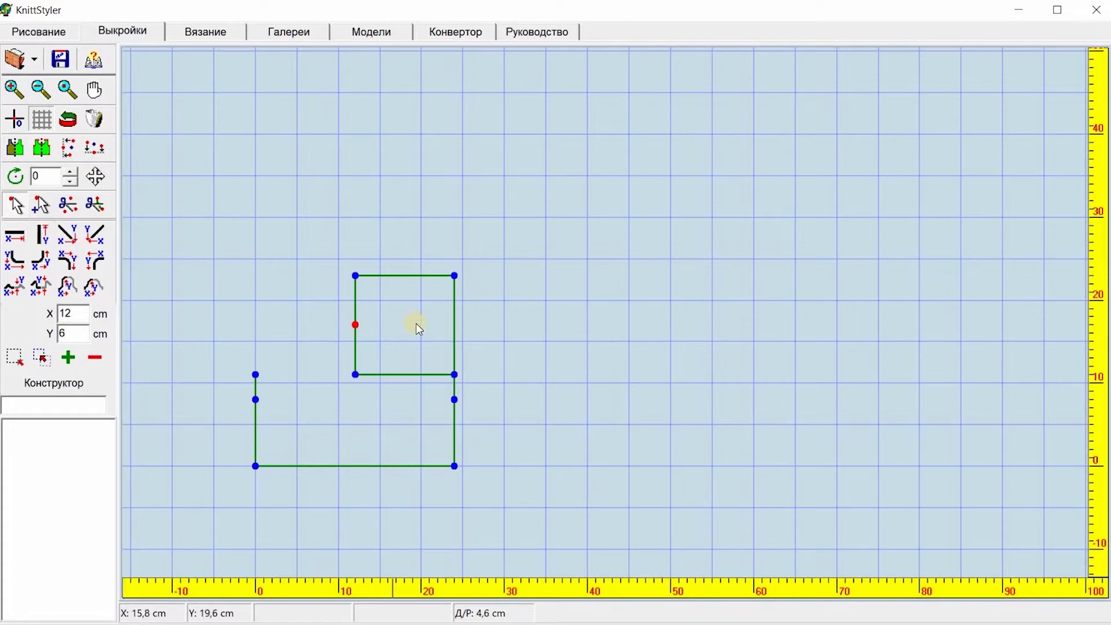
pyautogui.click(467, 383)
pyautogui.click(49, 624)
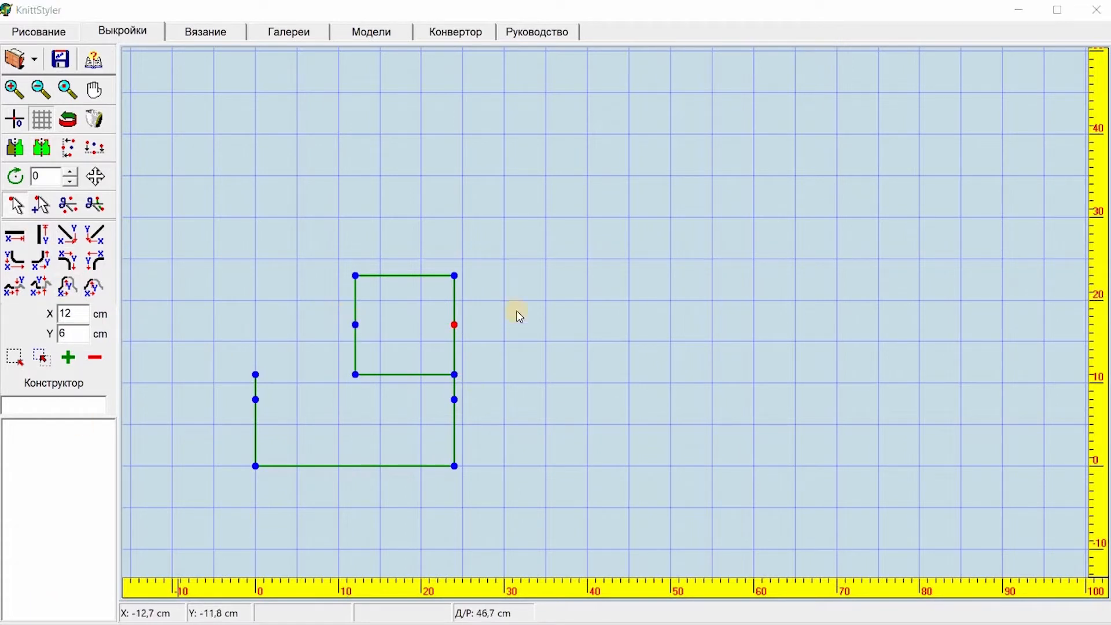
# Step: Select both side midpoints of the square to measure the width between them
pyautogui.moveTo(347, 308); pyautogui.dragTo(472, 337)
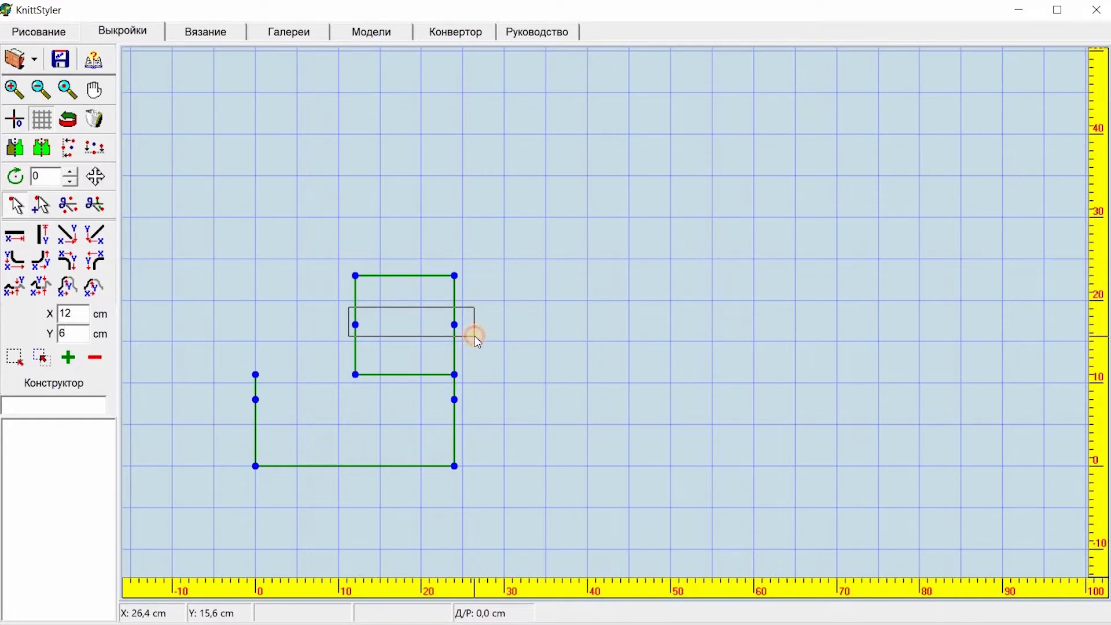
pyautogui.moveTo(475, 336); pyautogui.dragTo(475, 336)
pyautogui.click(356, 325)
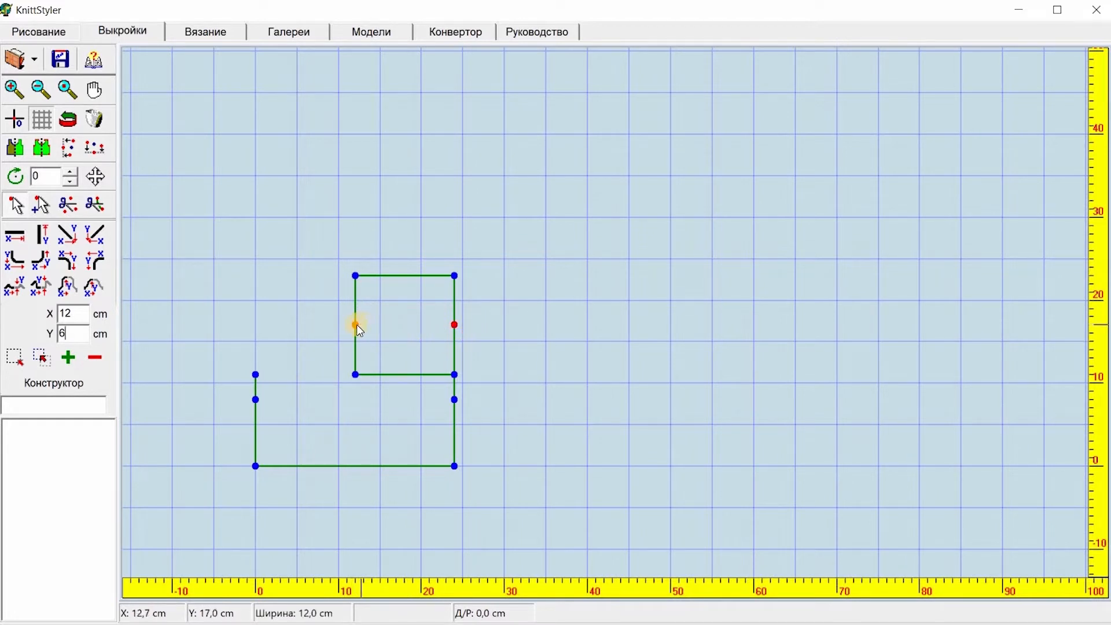
pyautogui.click(462, 323)
# Step: Draw a 4 cm horizontal line inward from the square's left midpoint
pyautogui.click(87, 311)
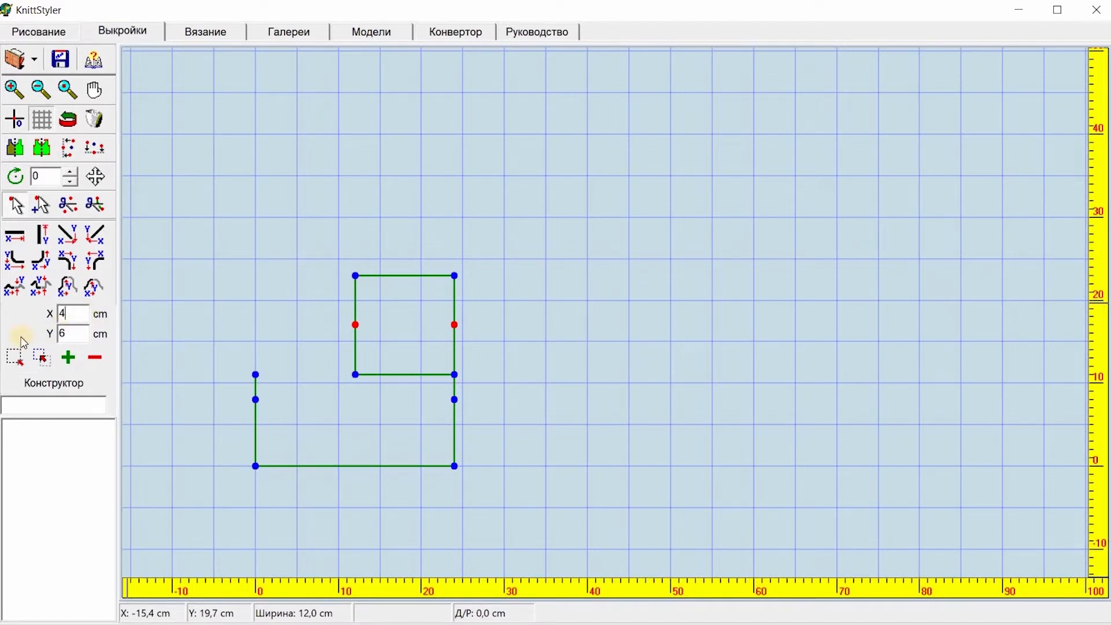
pyautogui.click(356, 325)
pyautogui.moveTo(330, 309); pyautogui.dragTo(380, 347)
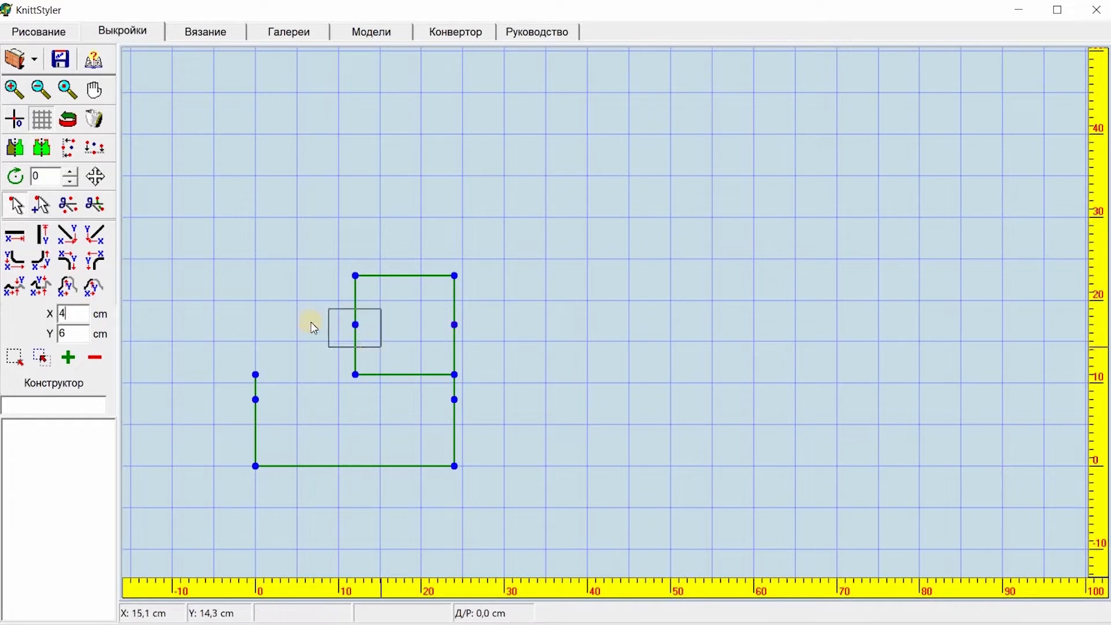
pyautogui.click(15, 235)
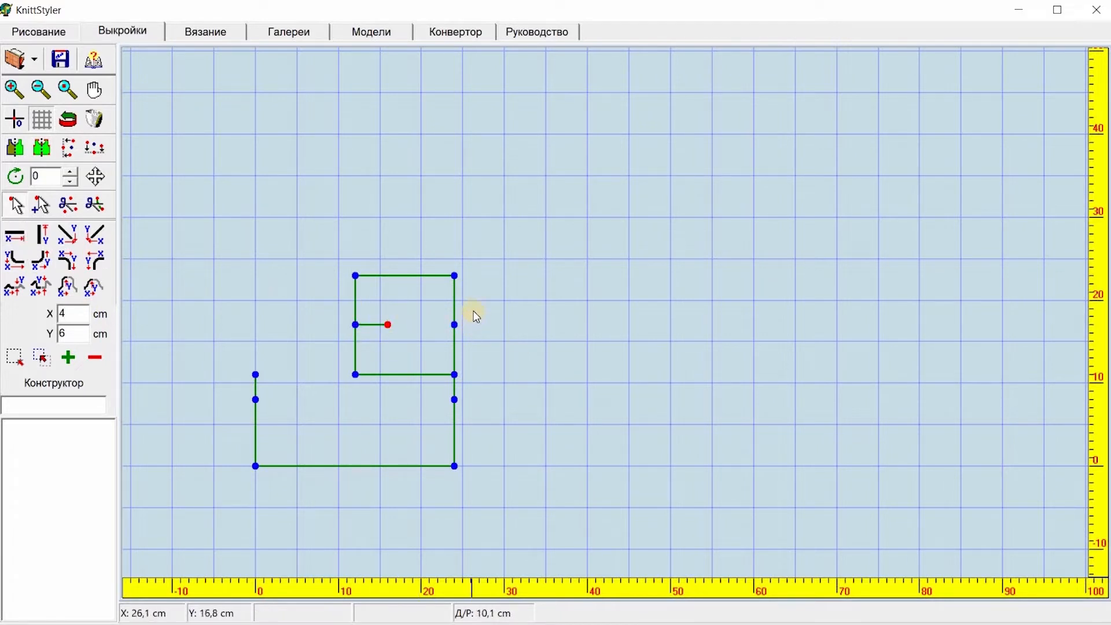
# Step: Draw a 4 cm horizontal line inward from the square's right midpoint, then delete both side midpoints, keeping the inner line ends
pyautogui.moveTo(474, 303); pyautogui.dragTo(442, 340)
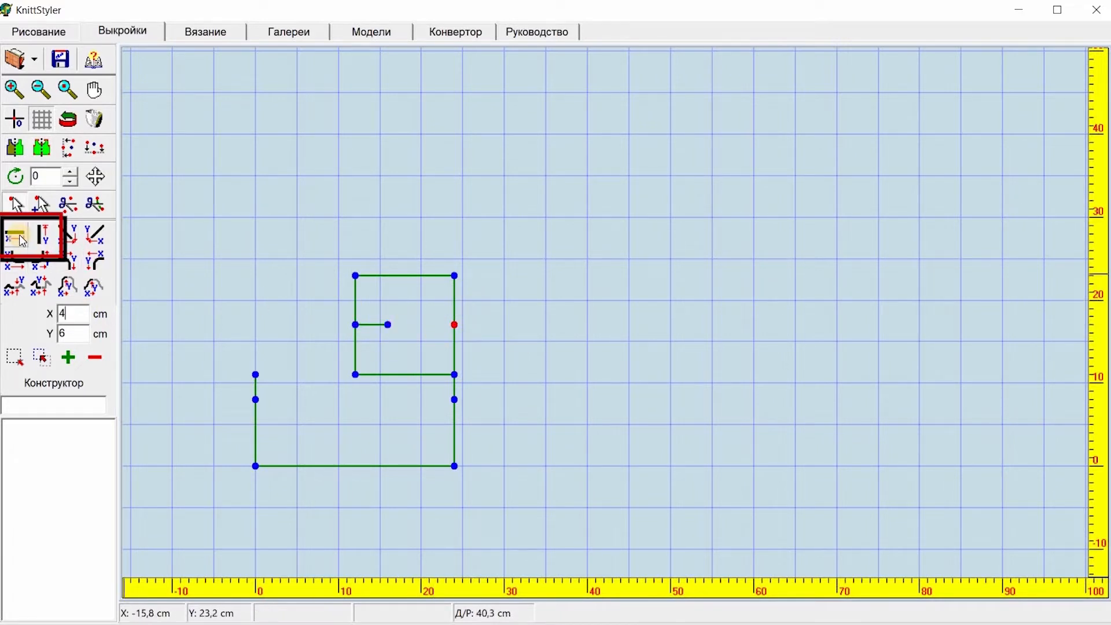
pyautogui.click(17, 236)
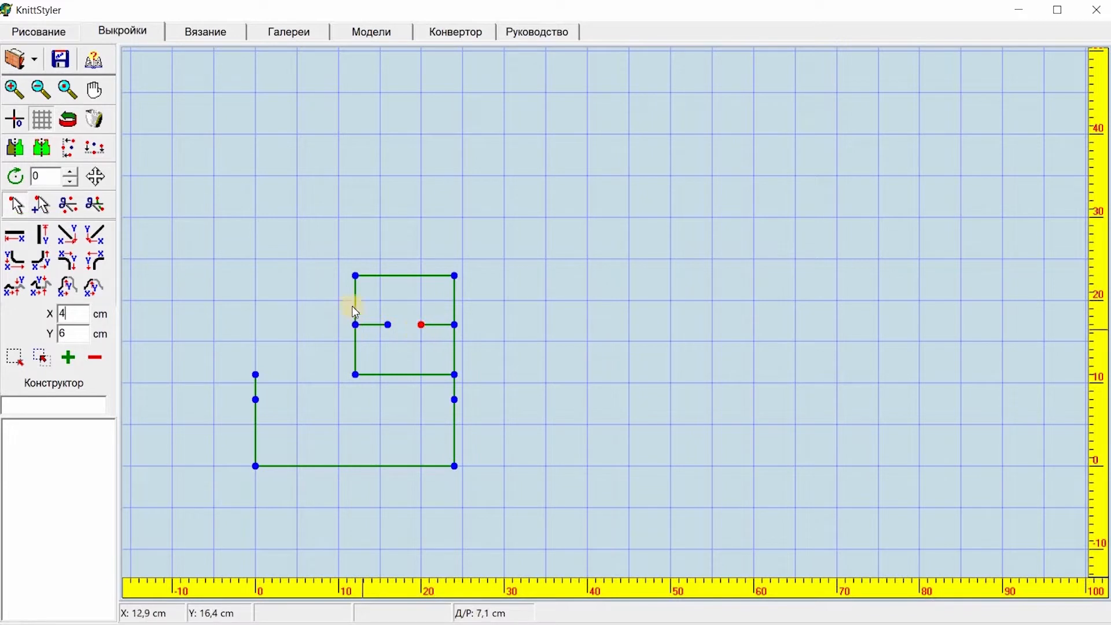
pyautogui.moveTo(336, 311); pyautogui.dragTo(368, 338)
pyautogui.click(67, 205)
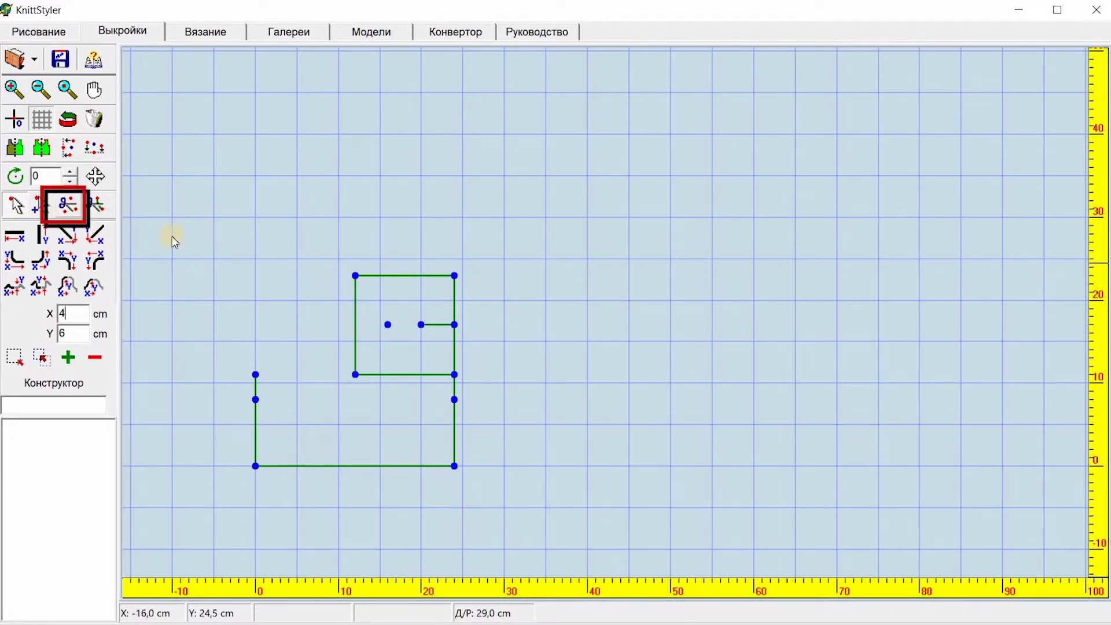
pyautogui.moveTo(438, 315); pyautogui.dragTo(471, 340)
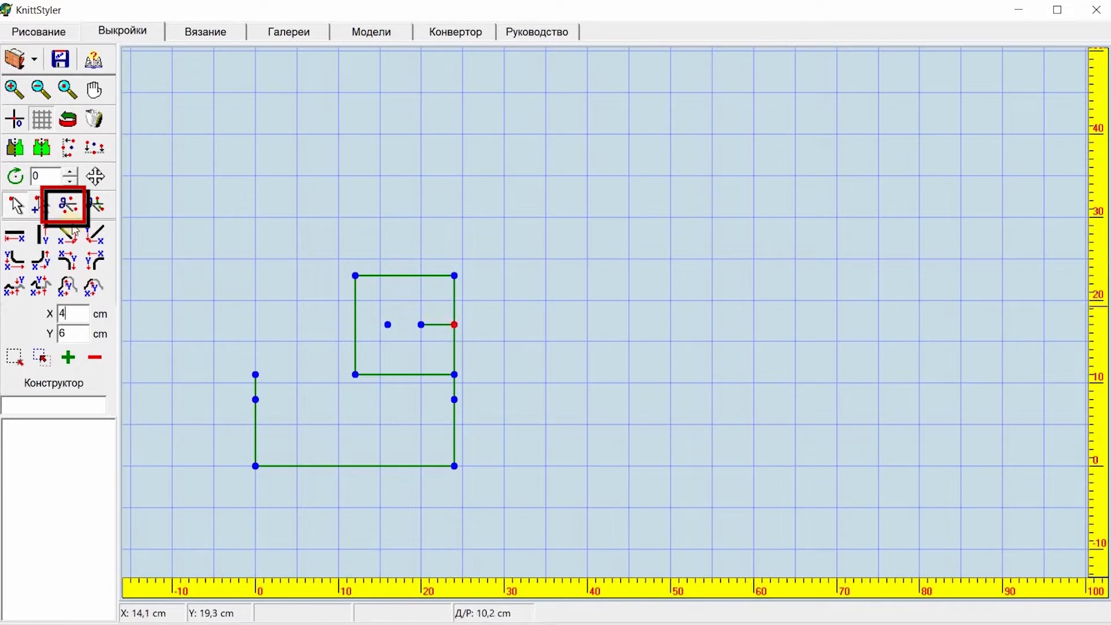
pyautogui.click(68, 205)
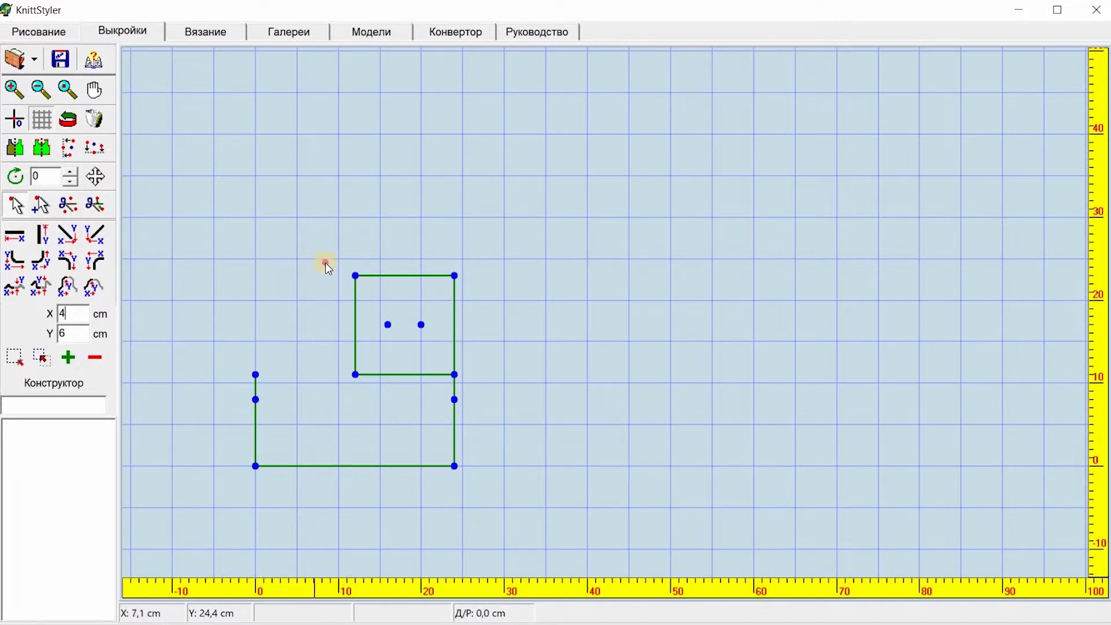
# Step: Delete the square's left, right and bottom sides
pyautogui.moveTo(326, 263); pyautogui.dragTo(373, 389)
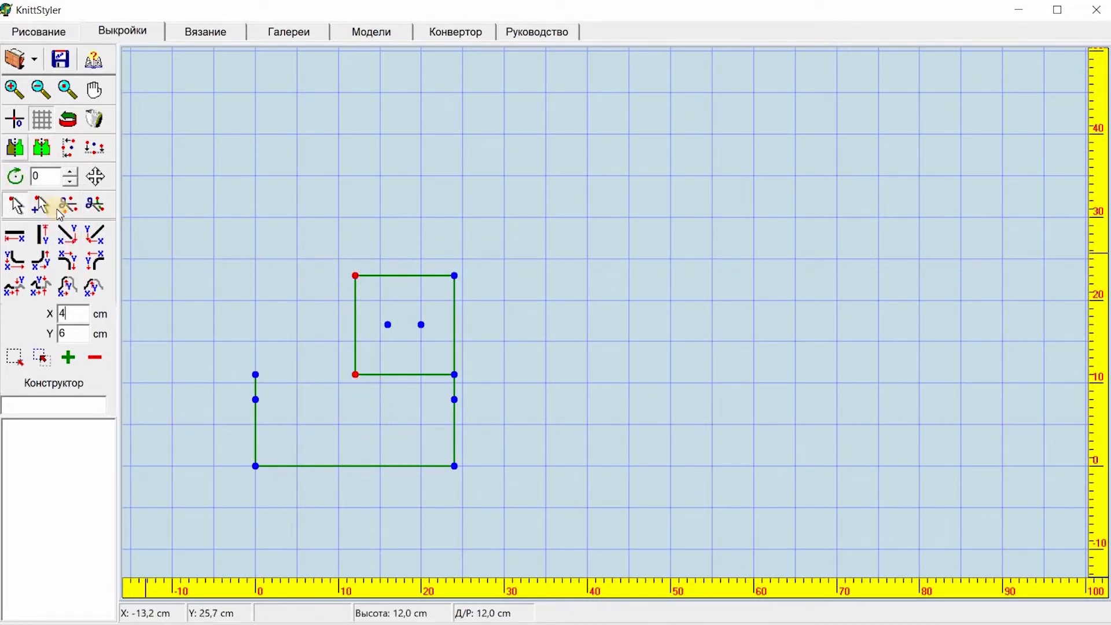
pyautogui.click(95, 205)
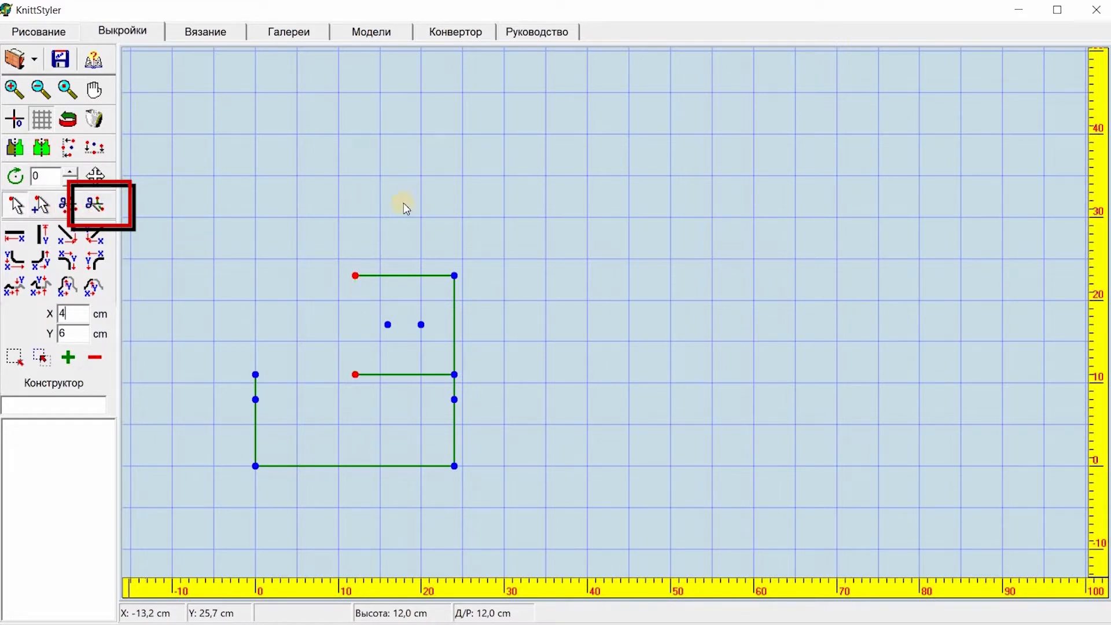
pyautogui.moveTo(501, 266)
pyautogui.mouseDown()
pyautogui.moveTo(470, 259)
pyautogui.moveTo(443, 317)
pyautogui.moveTo(445, 384)
pyautogui.mouseUp()
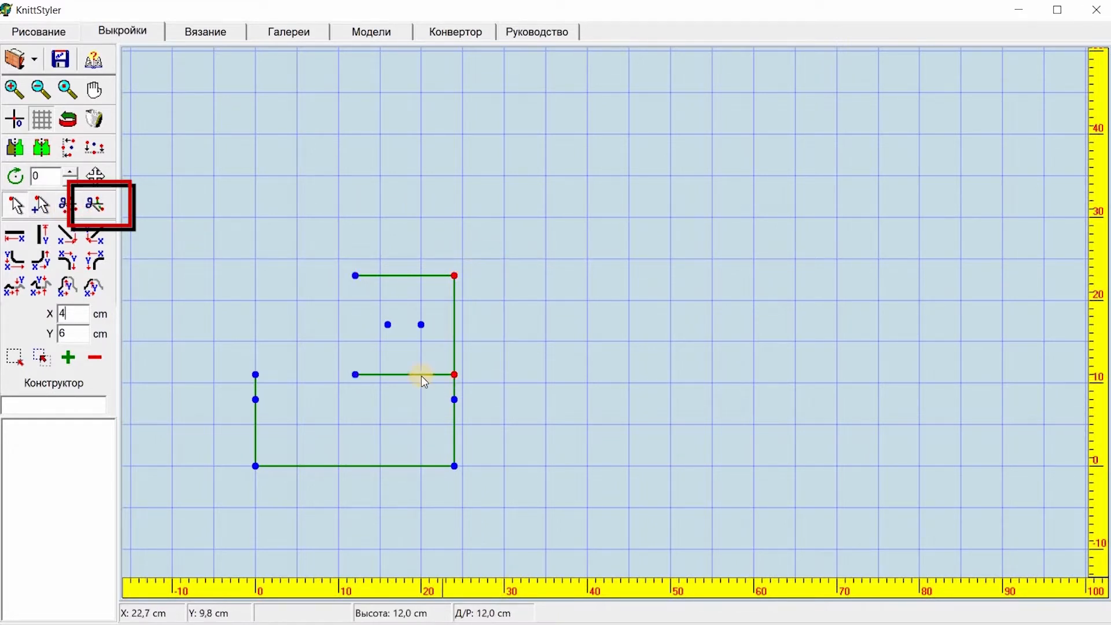
pyautogui.click(89, 207)
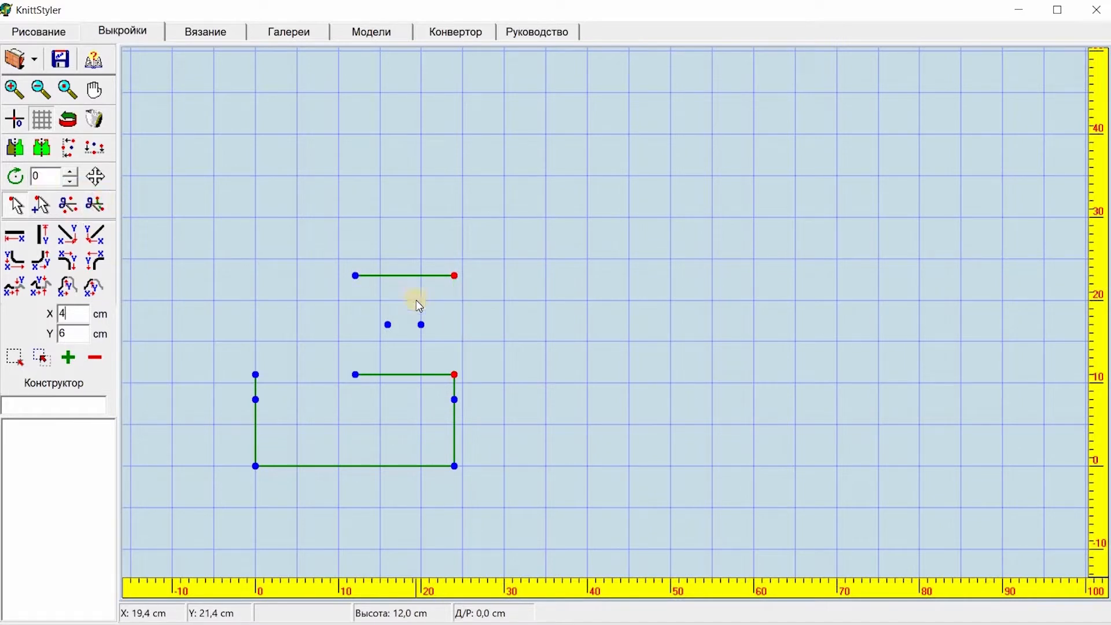
pyautogui.moveTo(300, 360); pyautogui.dragTo(477, 386)
pyautogui.click(95, 207)
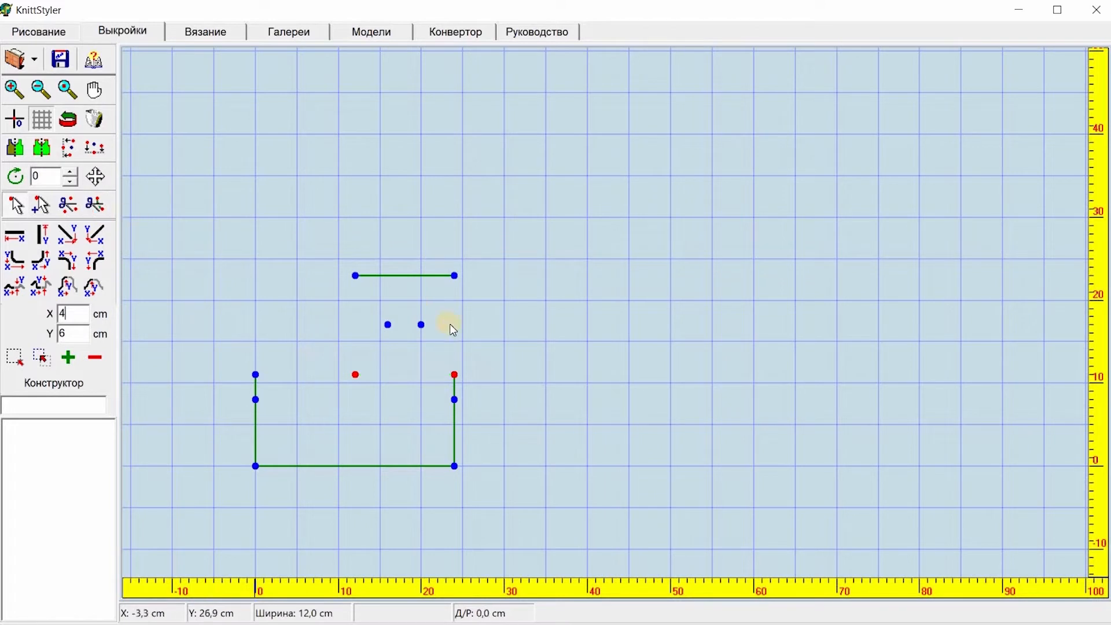
# Step: Connect each lower corner of the square diagonally to the nearer inner point
pyautogui.moveTo(329, 314); pyautogui.dragTo(398, 383)
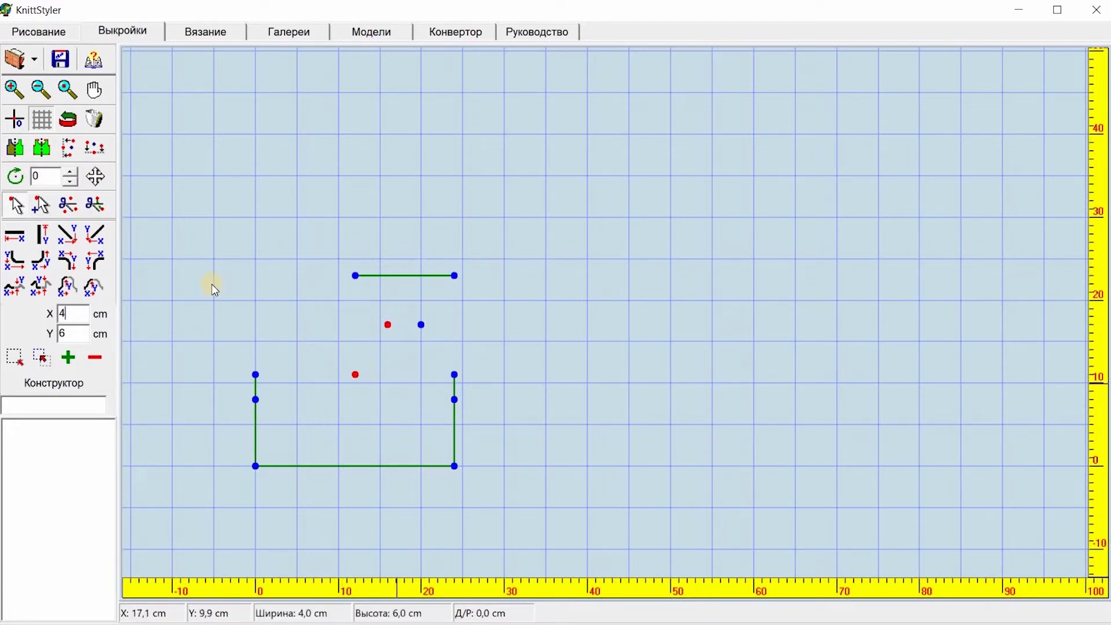
pyautogui.click(43, 235)
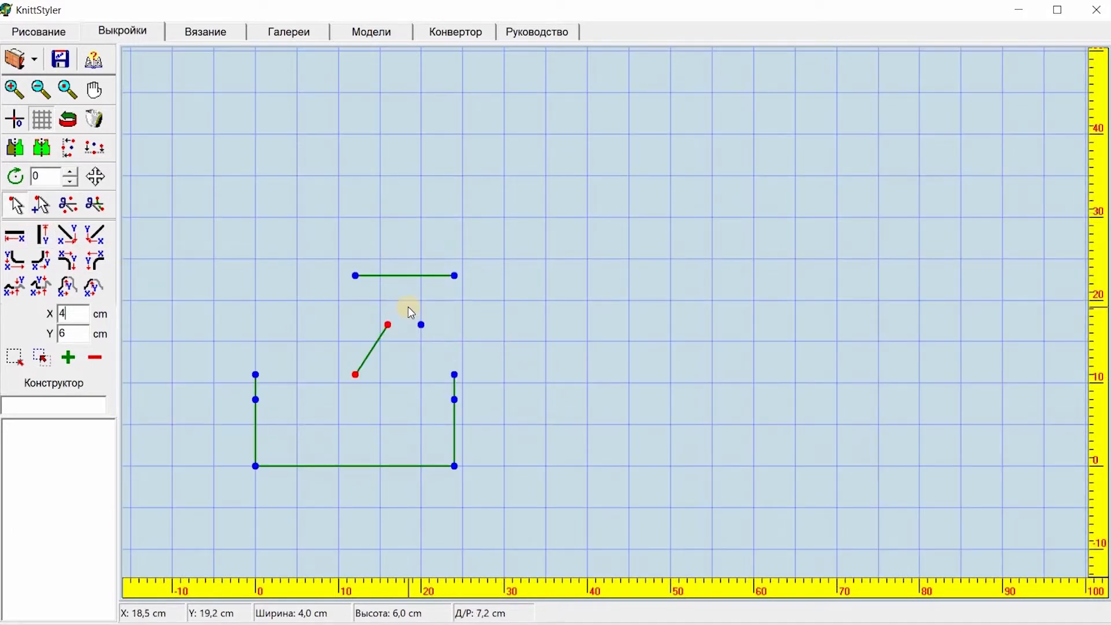
pyautogui.click(408, 306)
pyautogui.moveTo(461, 363); pyautogui.dragTo(476, 381)
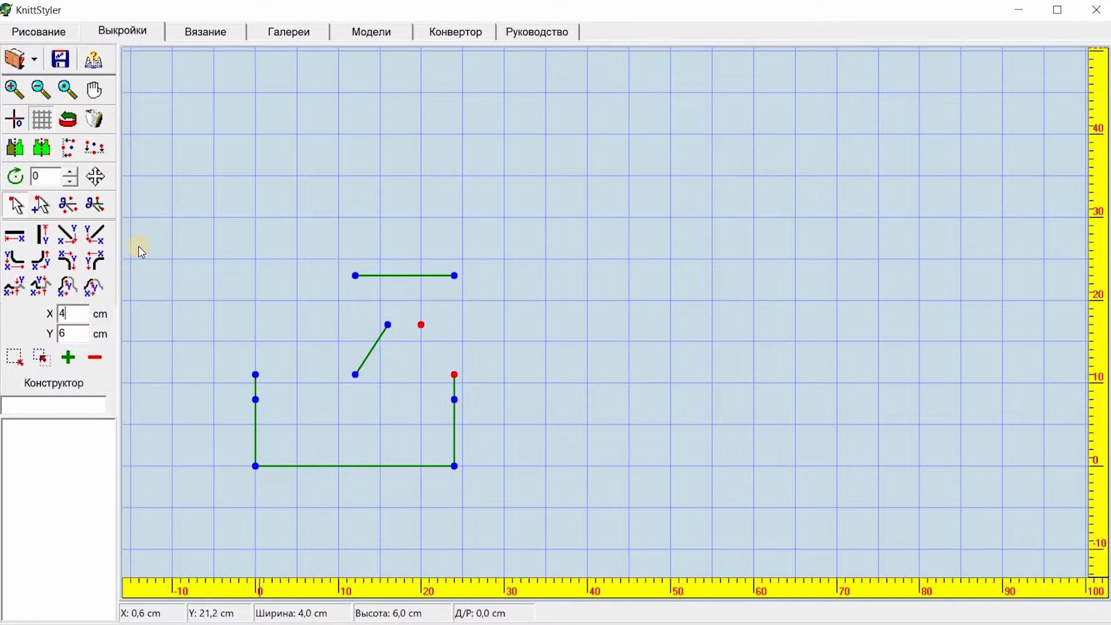
pyautogui.click(43, 235)
pyautogui.click(411, 296)
# Step: Delete the square's top edge and connect each top corner diagonally to the nearer inner point
pyautogui.moveTo(342, 259); pyautogui.dragTo(481, 290)
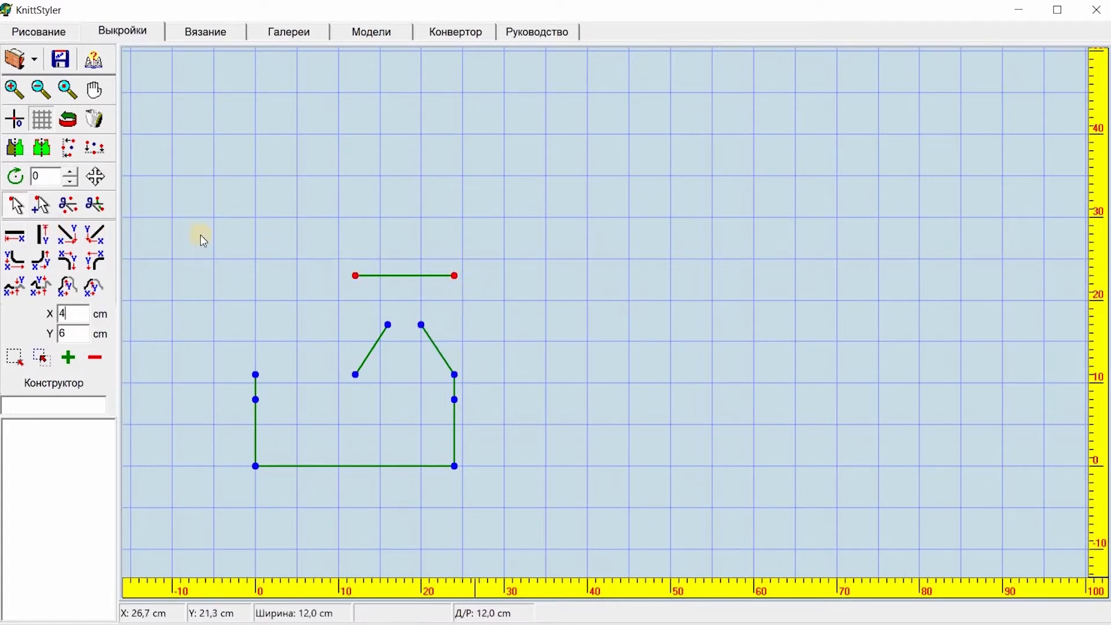
pyautogui.click(101, 206)
pyautogui.moveTo(343, 262); pyautogui.dragTo(396, 335)
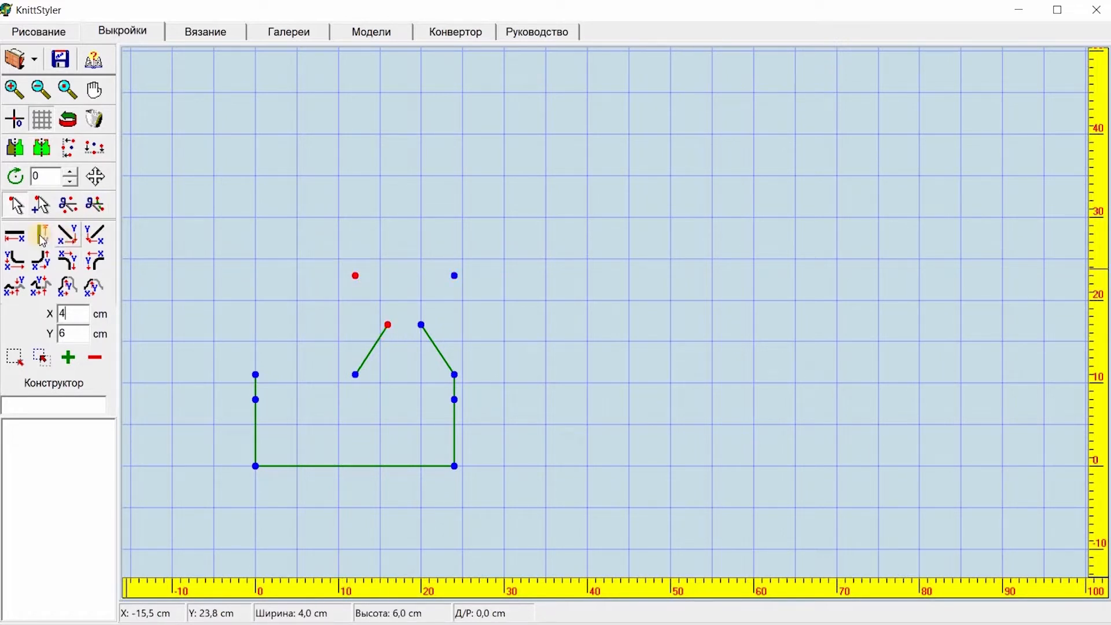
pyautogui.click(43, 239)
pyautogui.moveTo(397, 239); pyautogui.dragTo(475, 341)
pyautogui.click(14, 235)
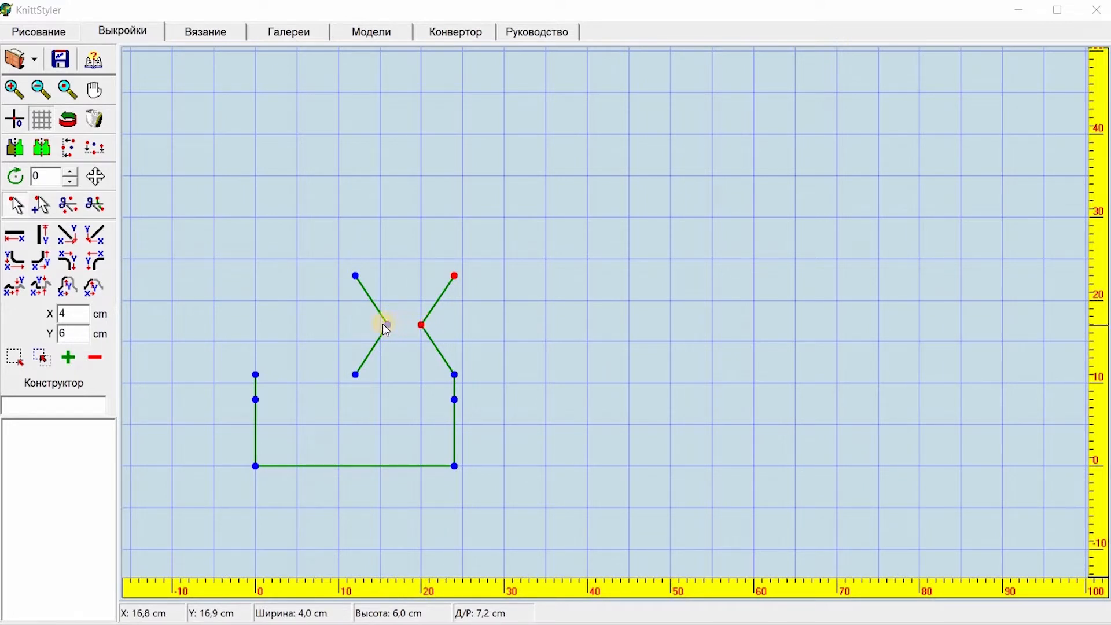
pyautogui.click(427, 325)
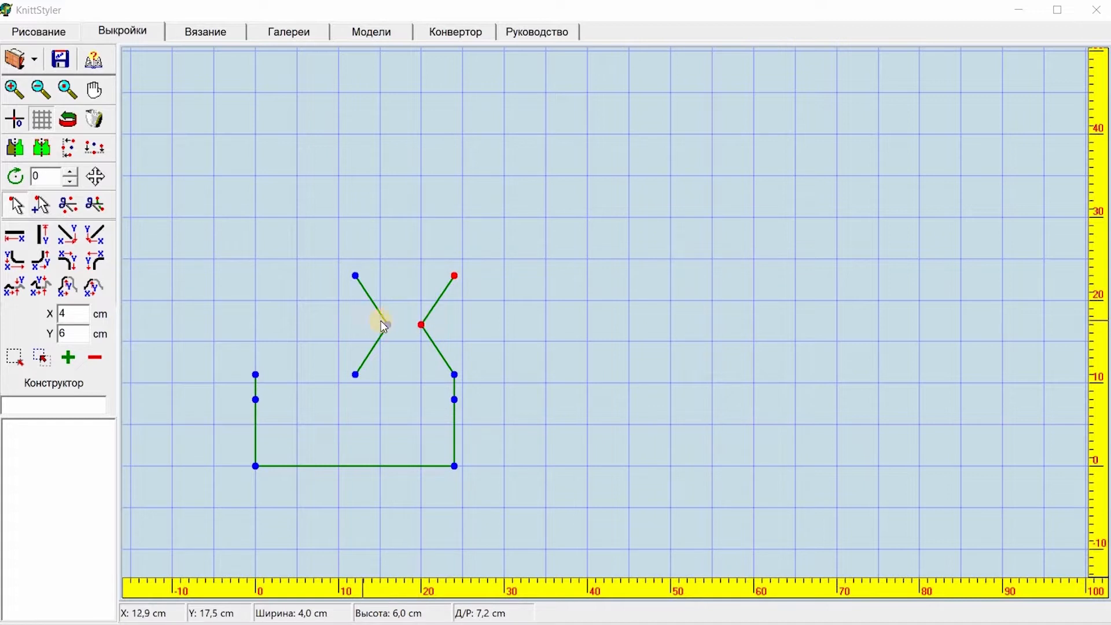
# Step: Check the foot measurement diagram, then draw a 24 cm vertical line up from the right inner point
pyautogui.click(476, 33)
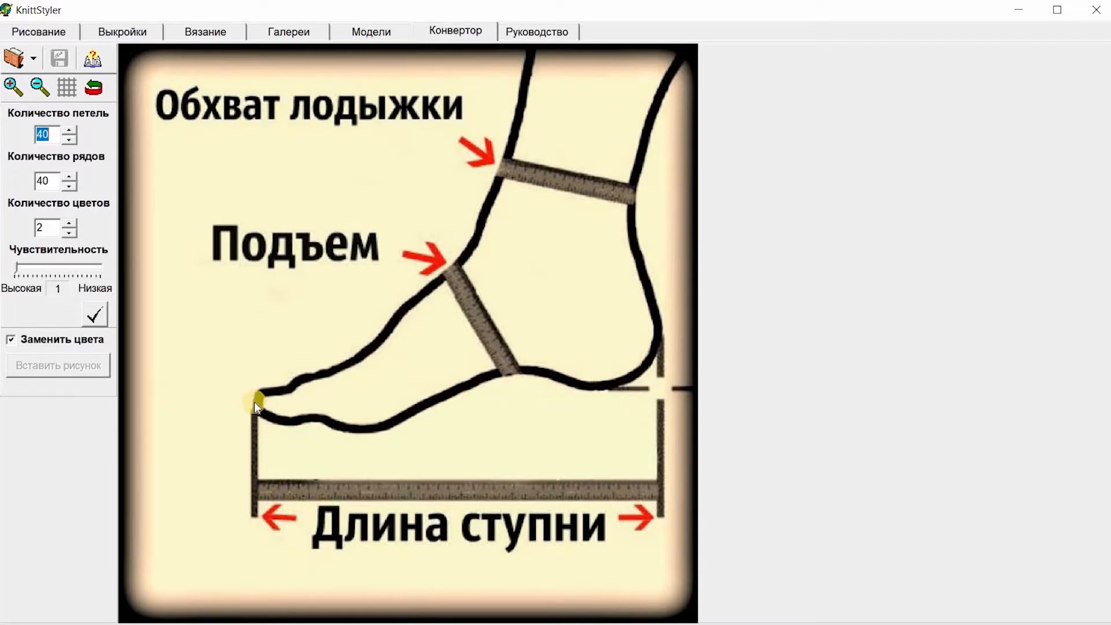
pyautogui.click(122, 32)
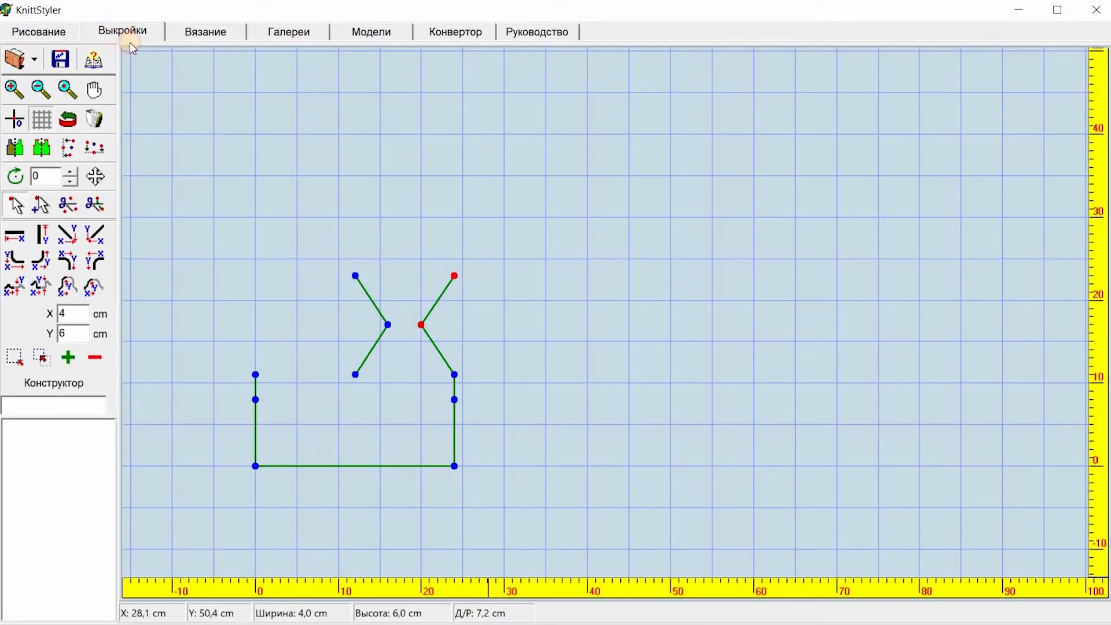
pyautogui.moveTo(417, 314); pyautogui.dragTo(435, 344)
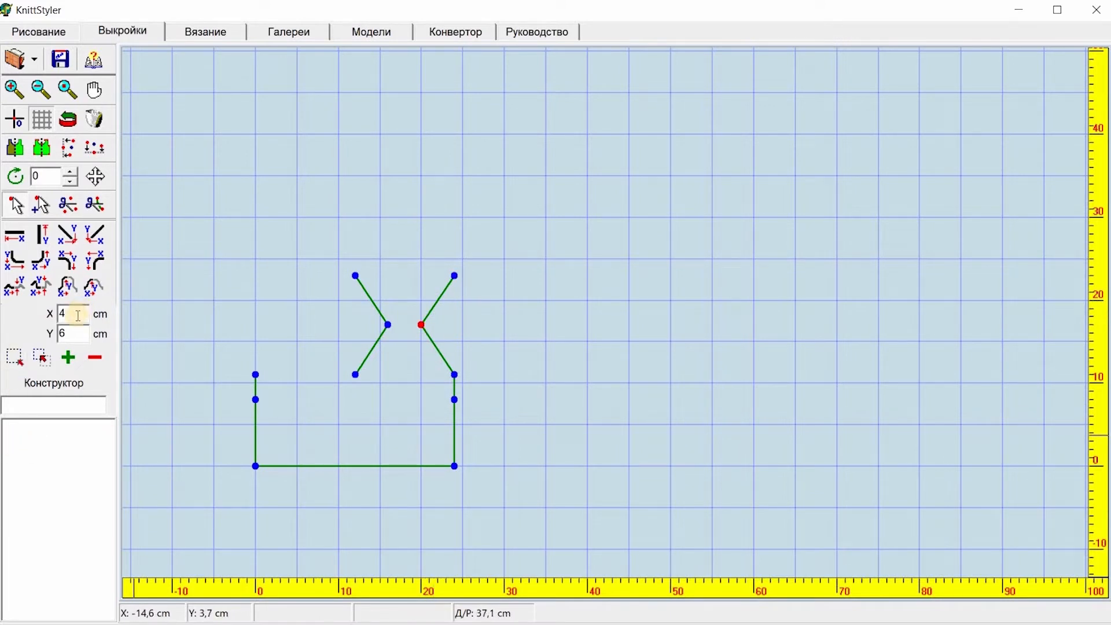
pyautogui.click(78, 333)
pyautogui.click(42, 235)
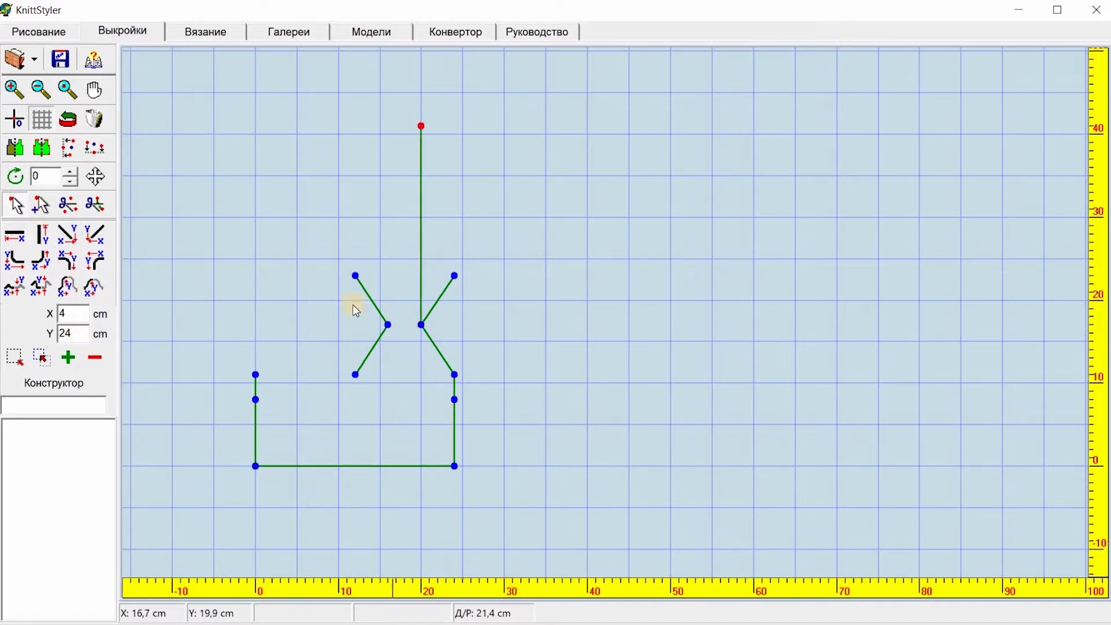
# Step: Draw a 24 cm vertical line up from the left inner point and join the two upper ends
pyautogui.moveTo(361, 309); pyautogui.dragTo(396, 340)
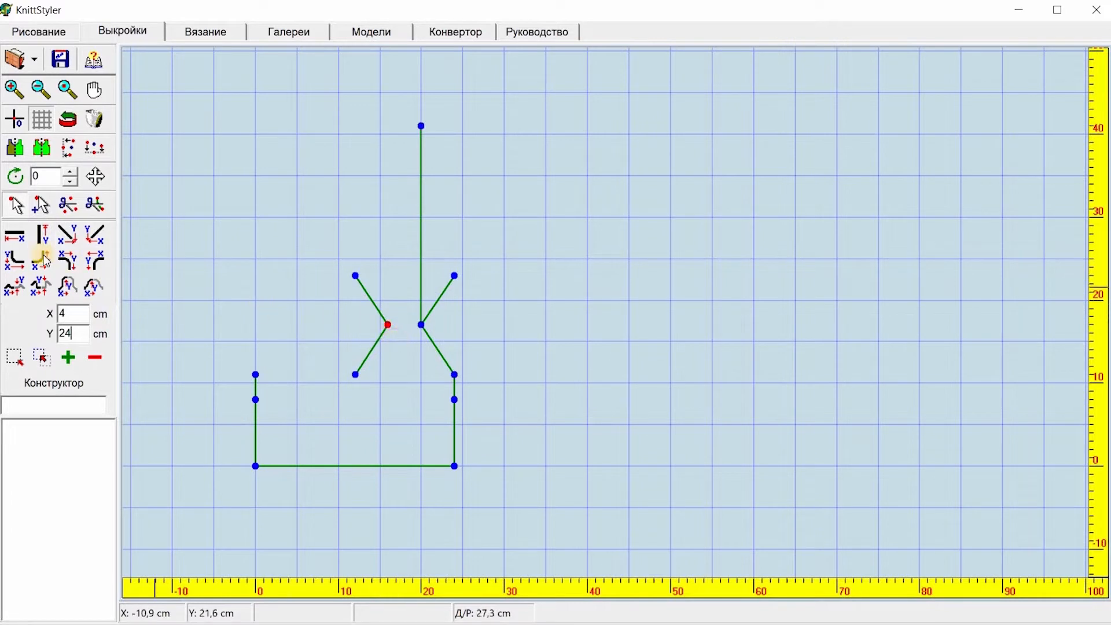
pyautogui.click(42, 235)
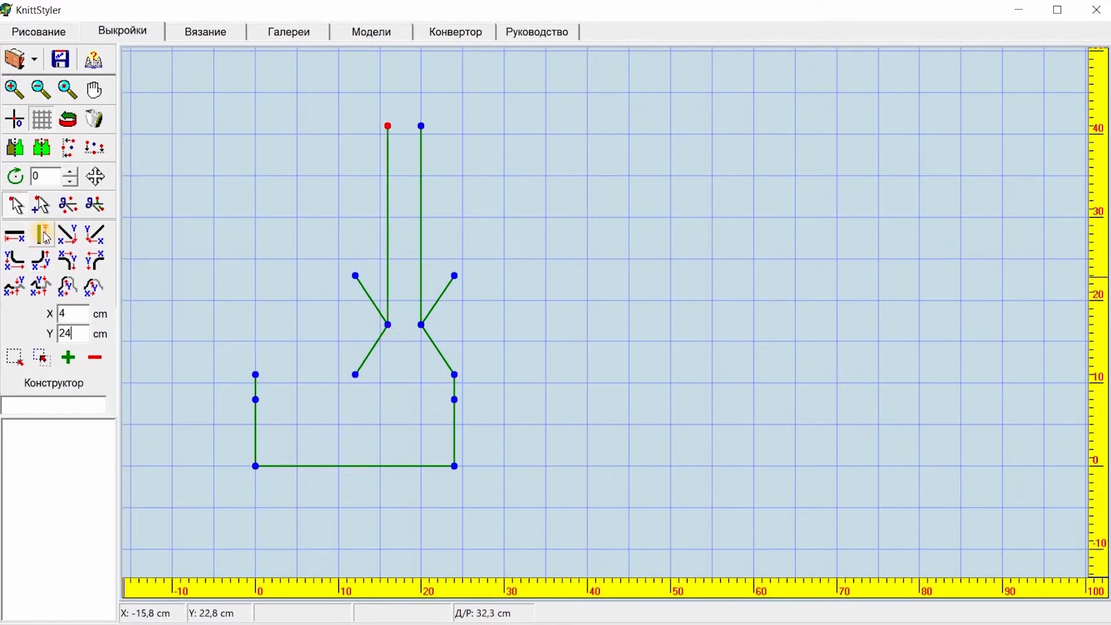
pyautogui.moveTo(377, 109); pyautogui.dragTo(440, 138)
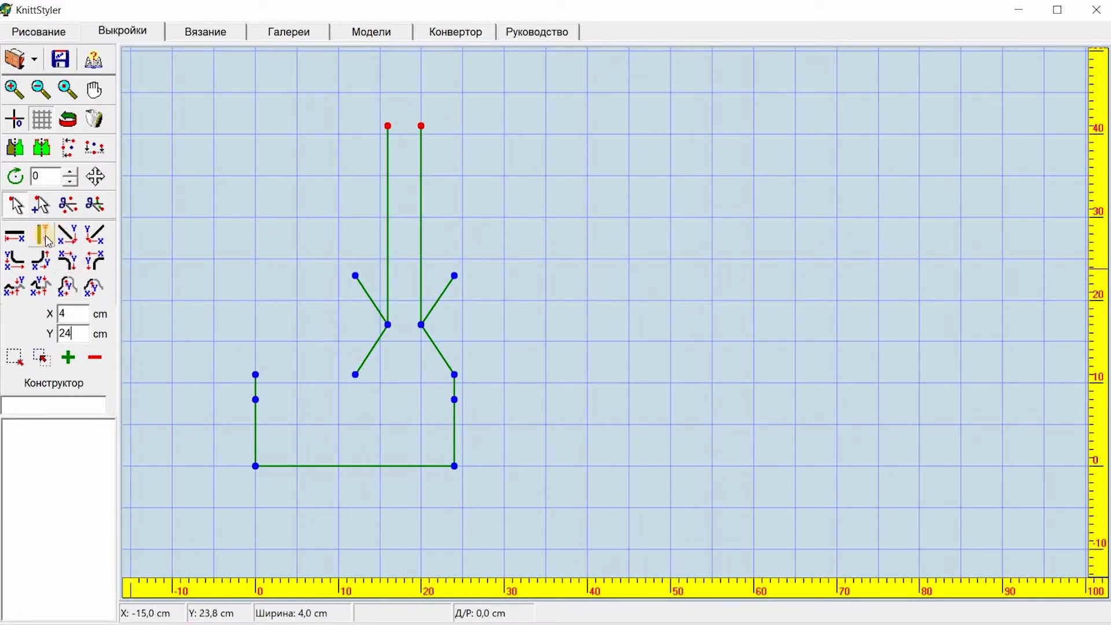
pyautogui.click(14, 235)
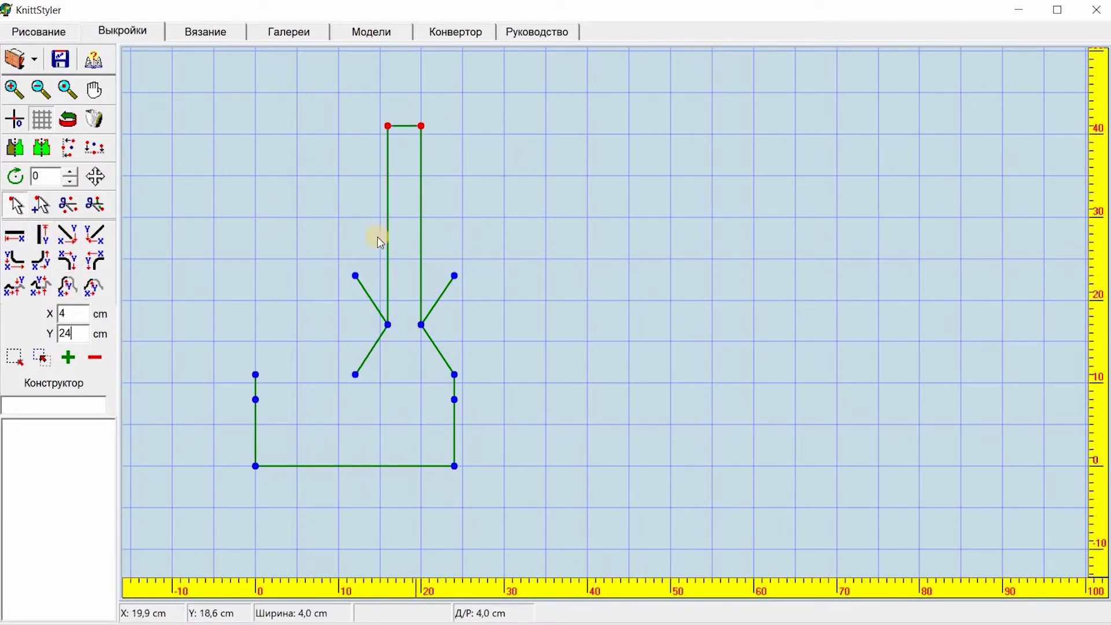
# Step: Delete both 24 cm vertical lines, keeping the 4 cm segment at their top
pyautogui.moveTo(371, 110); pyautogui.dragTo(404, 347)
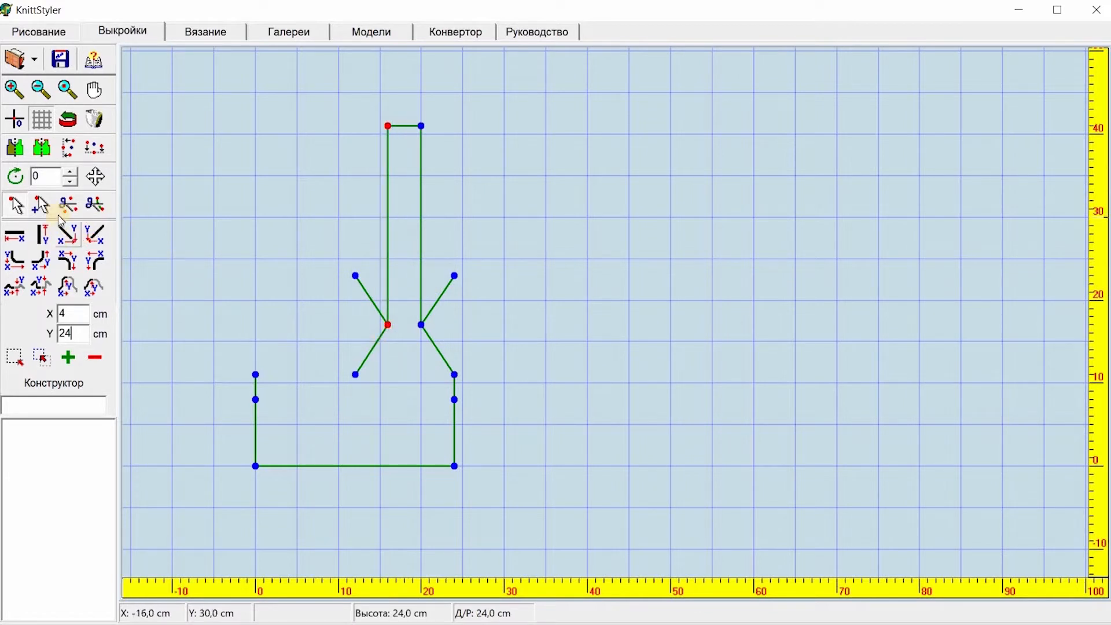
pyautogui.click(93, 206)
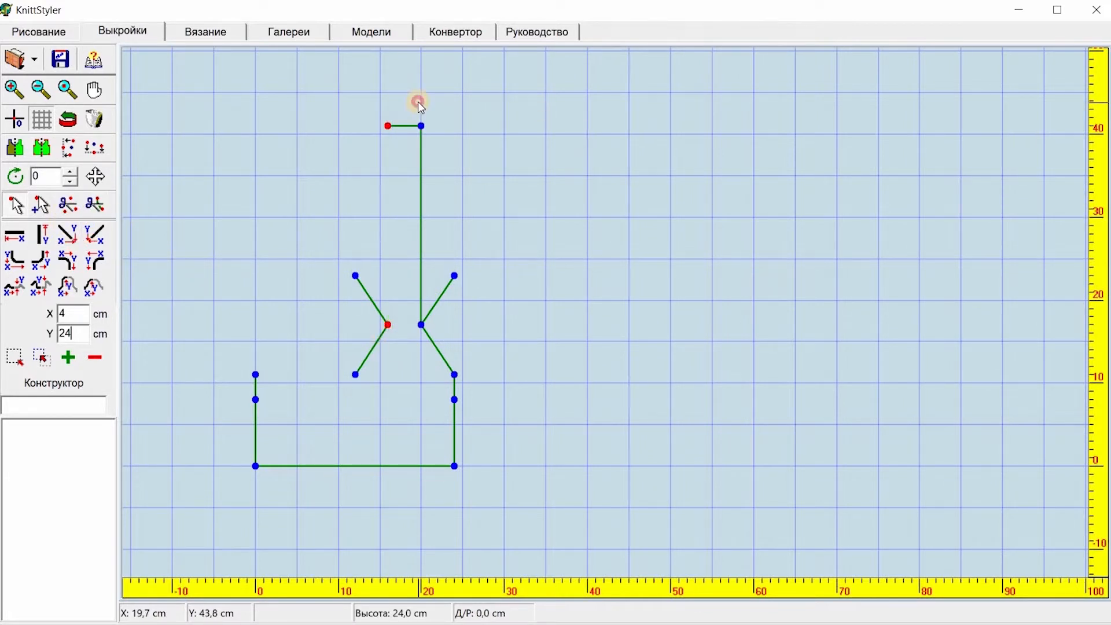
pyautogui.moveTo(418, 102); pyautogui.dragTo(426, 342)
pyautogui.click(95, 205)
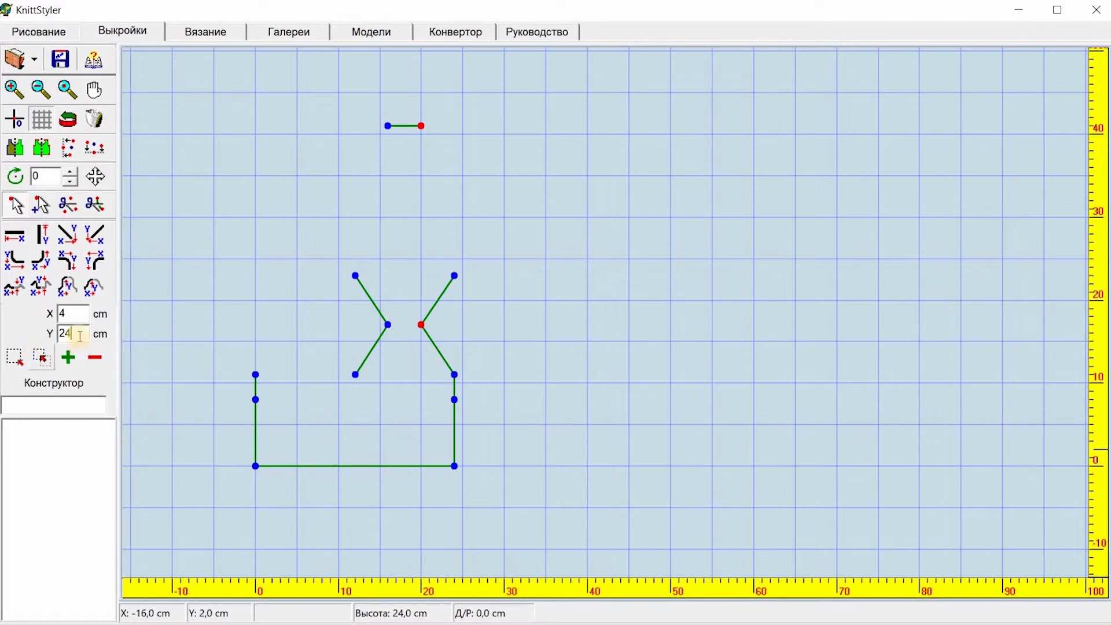
# Step: Extend the top segment with a 4 cm horizontal line to each side
pyautogui.moveTo(412, 113); pyautogui.dragTo(433, 140)
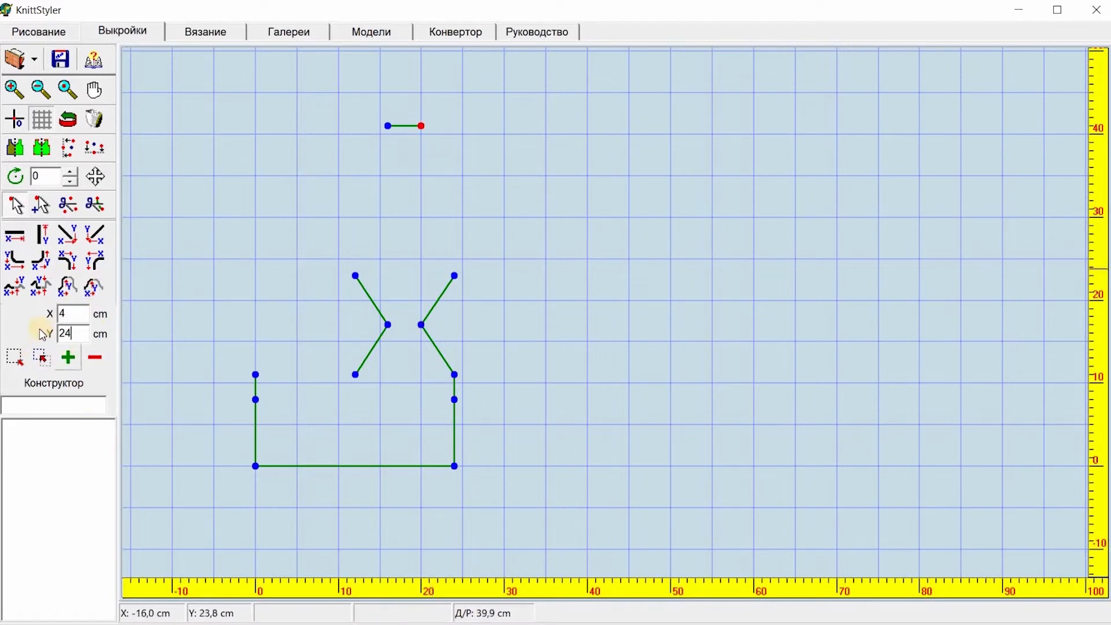
pyautogui.click(16, 236)
pyautogui.moveTo(355, 110); pyautogui.dragTo(399, 145)
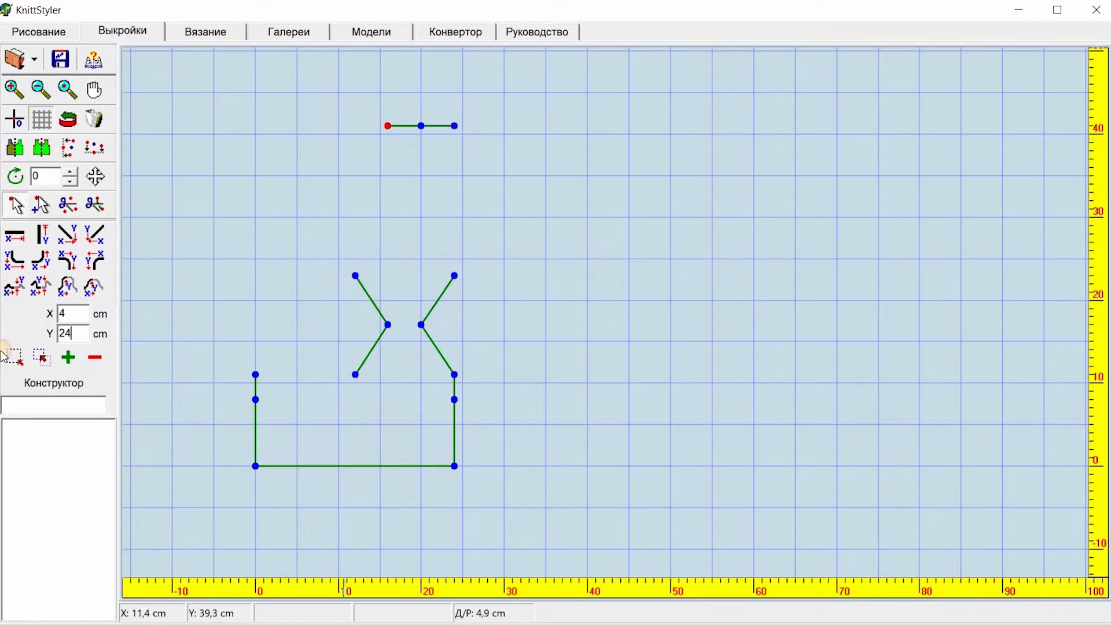
pyautogui.click(17, 235)
# Step: Set Y to 6 cm and draw 6 cm vertical lines down from both ends of the top line
pyautogui.moveTo(332, 115); pyautogui.dragTo(369, 149)
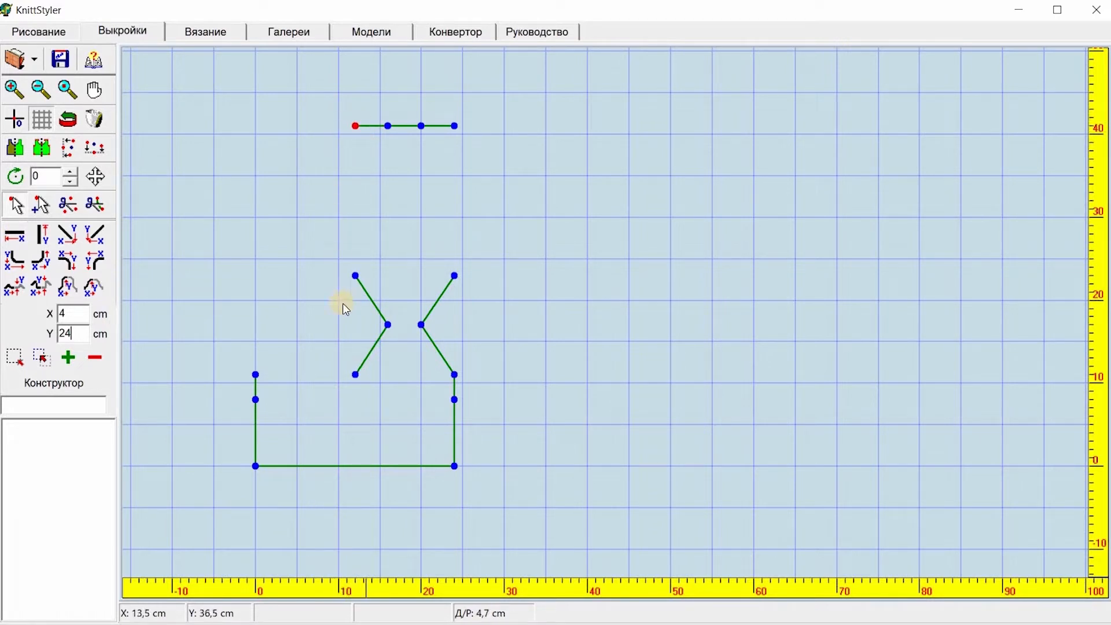
pyautogui.click(74, 336)
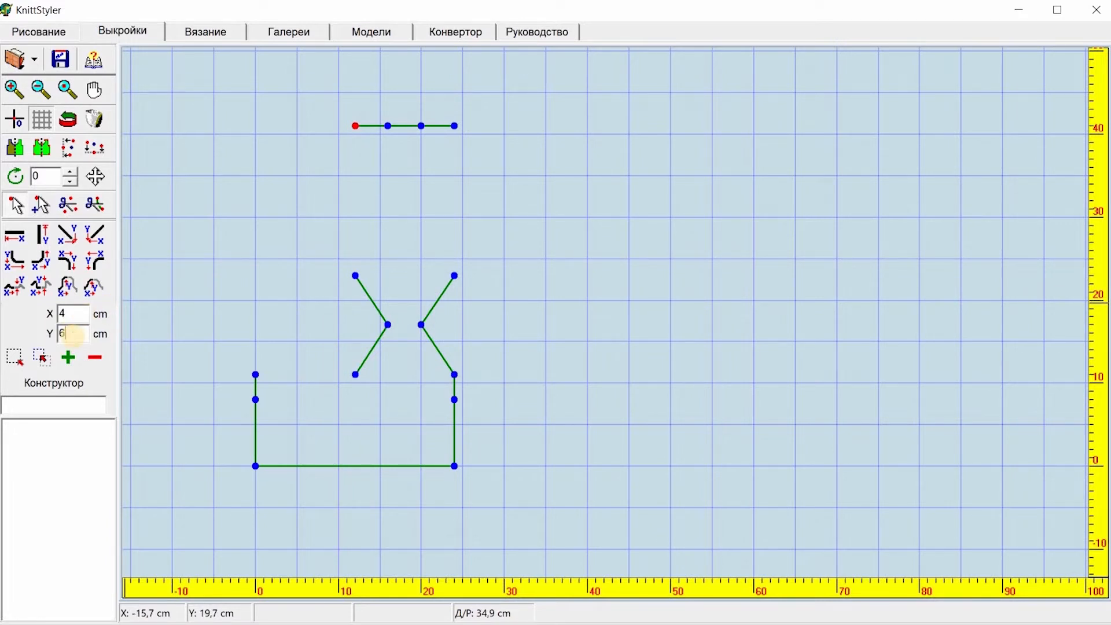
pyautogui.rightClick(49, 235)
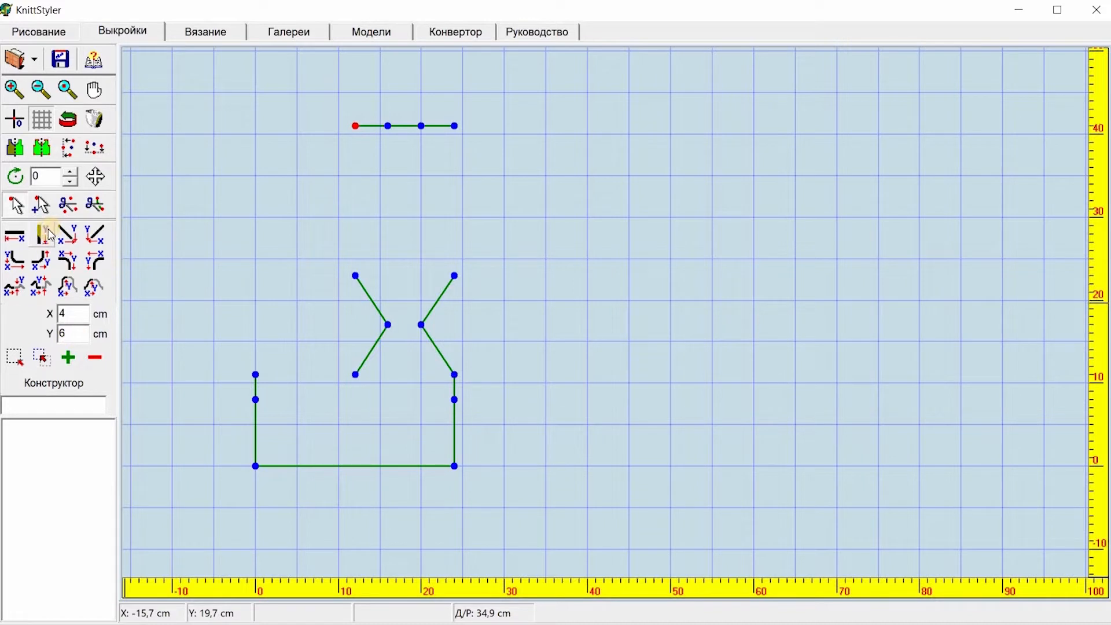
pyautogui.click(46, 235)
pyautogui.moveTo(444, 112); pyautogui.dragTo(481, 147)
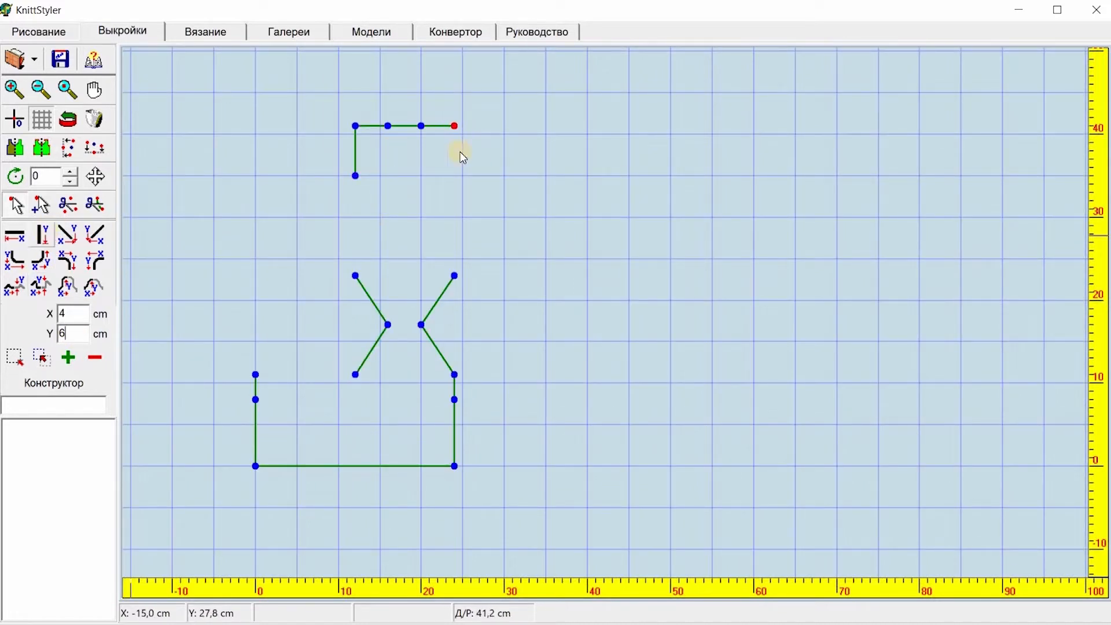
pyautogui.click(50, 237)
# Step: Delete the top line's two outer end points, leaving the 4 cm middle segment
pyautogui.moveTo(334, 106); pyautogui.dragTo(371, 148)
pyautogui.click(75, 206)
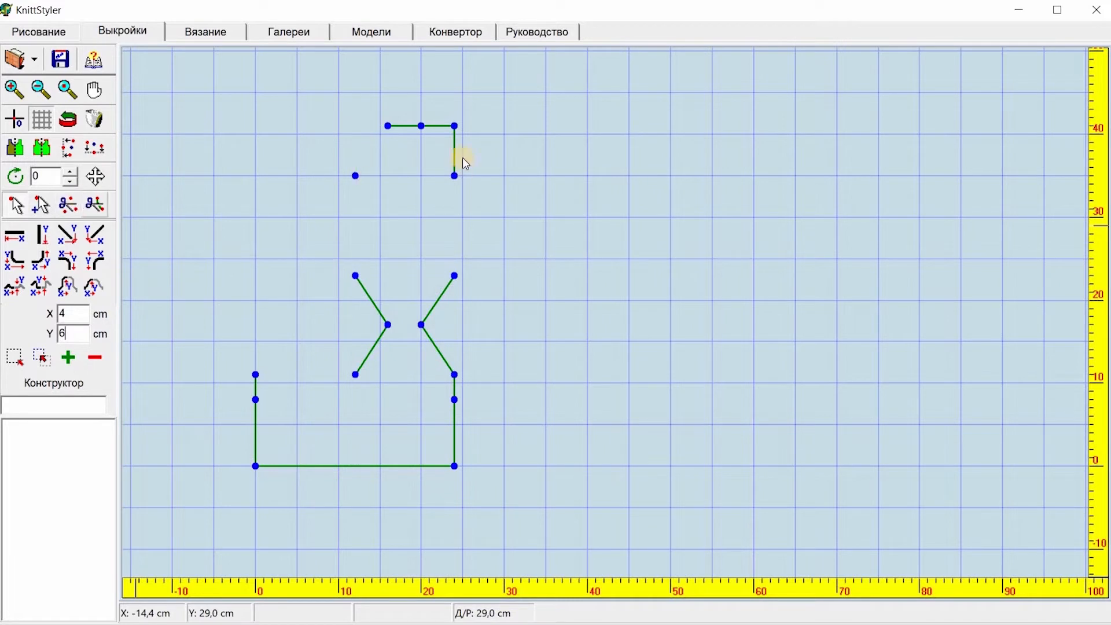
pyautogui.click(454, 141)
pyautogui.click(69, 206)
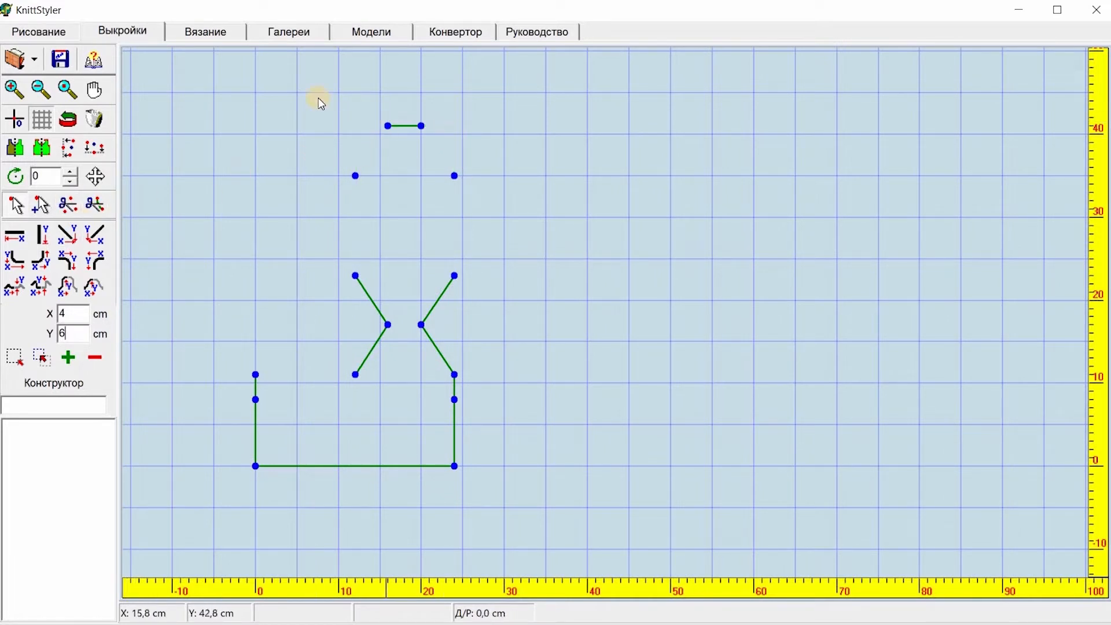
# Step: Connect each end of the top 4 cm segment diagonally down to the side points beneath it
pyautogui.moveTo(307, 97); pyautogui.dragTo(393, 195)
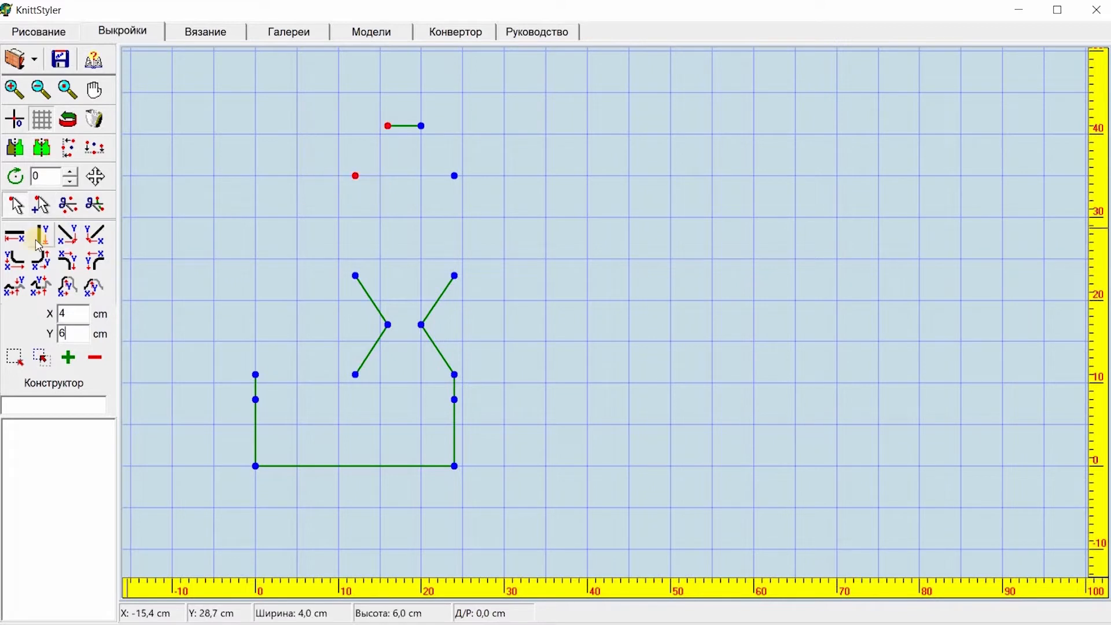
pyautogui.click(8, 238)
pyautogui.moveTo(408, 108); pyautogui.dragTo(431, 209)
pyautogui.click(12, 239)
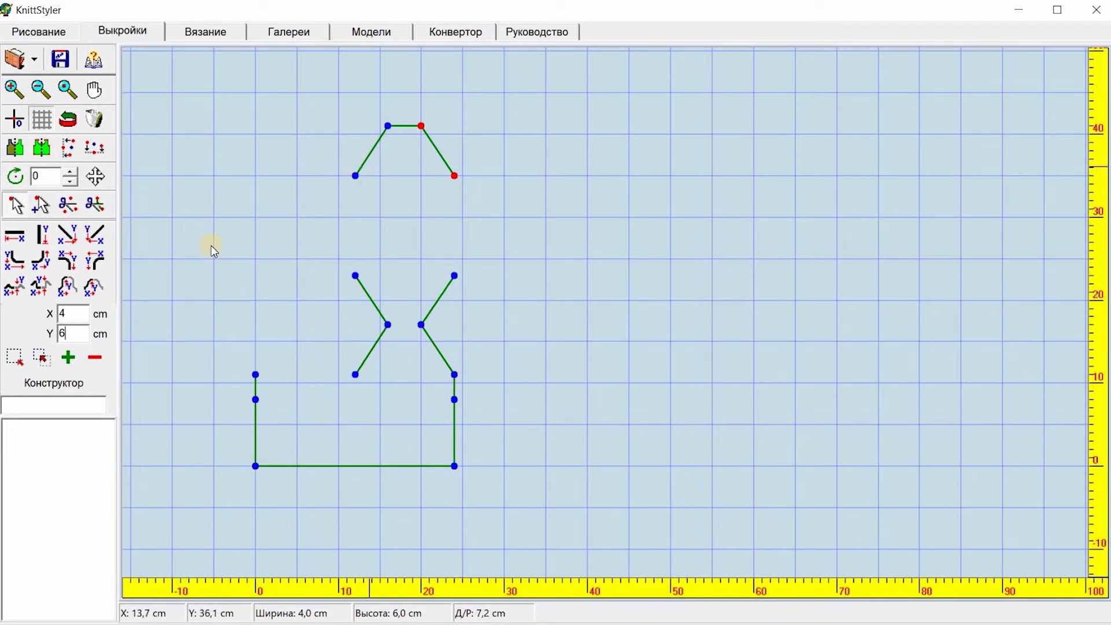
# Step: Mirror the upper outline to the left about the hat's lower left point
pyautogui.click(355, 176)
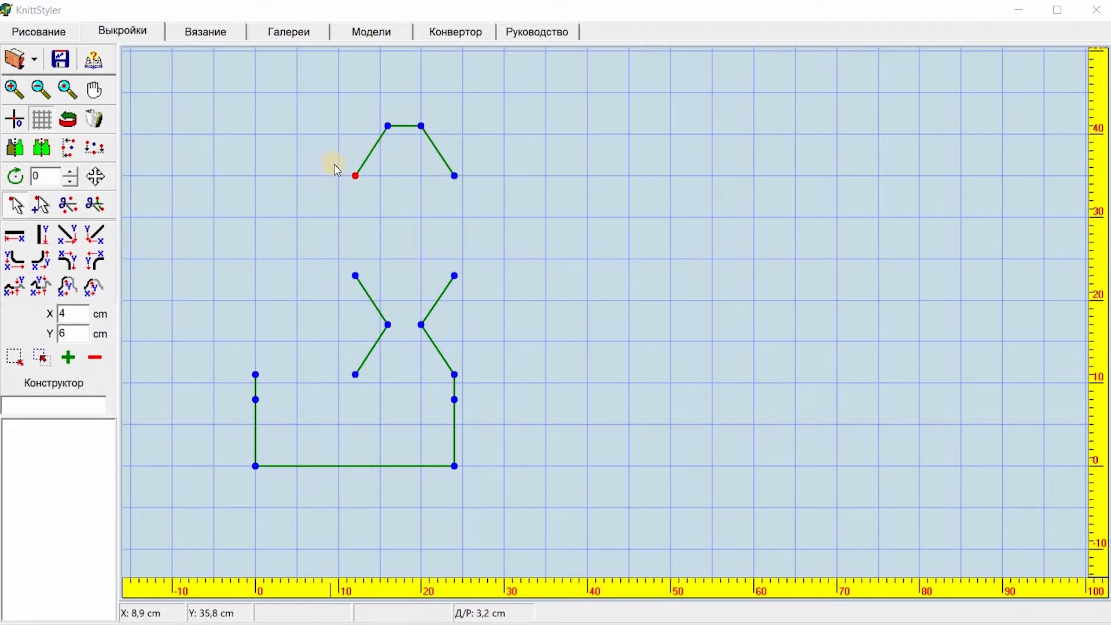
pyautogui.moveTo(340, 166); pyautogui.dragTo(370, 197)
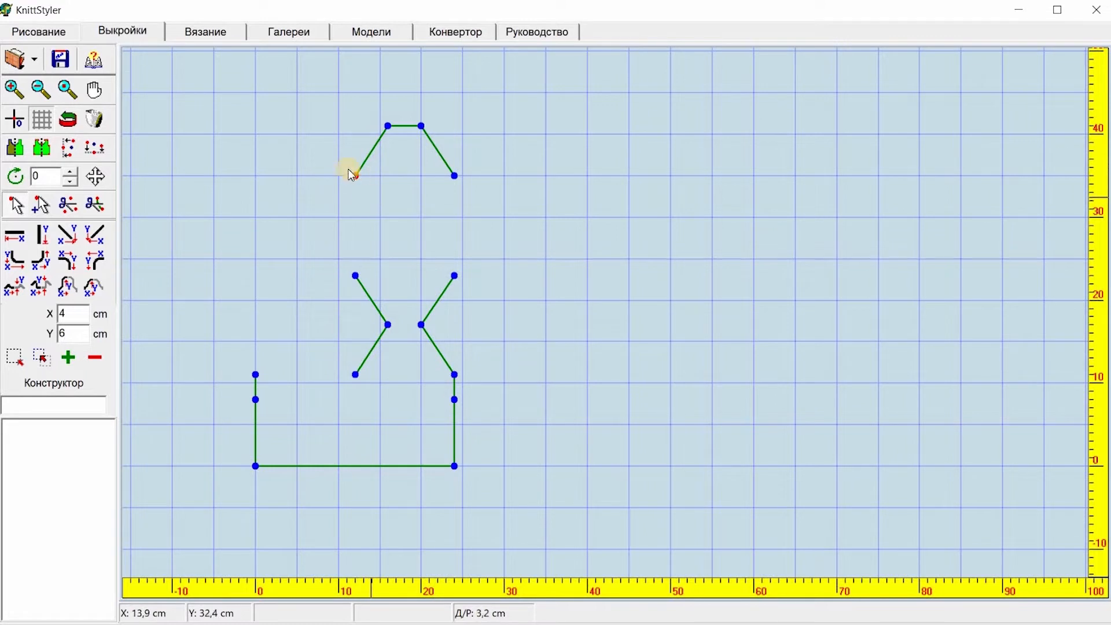
pyautogui.click(41, 152)
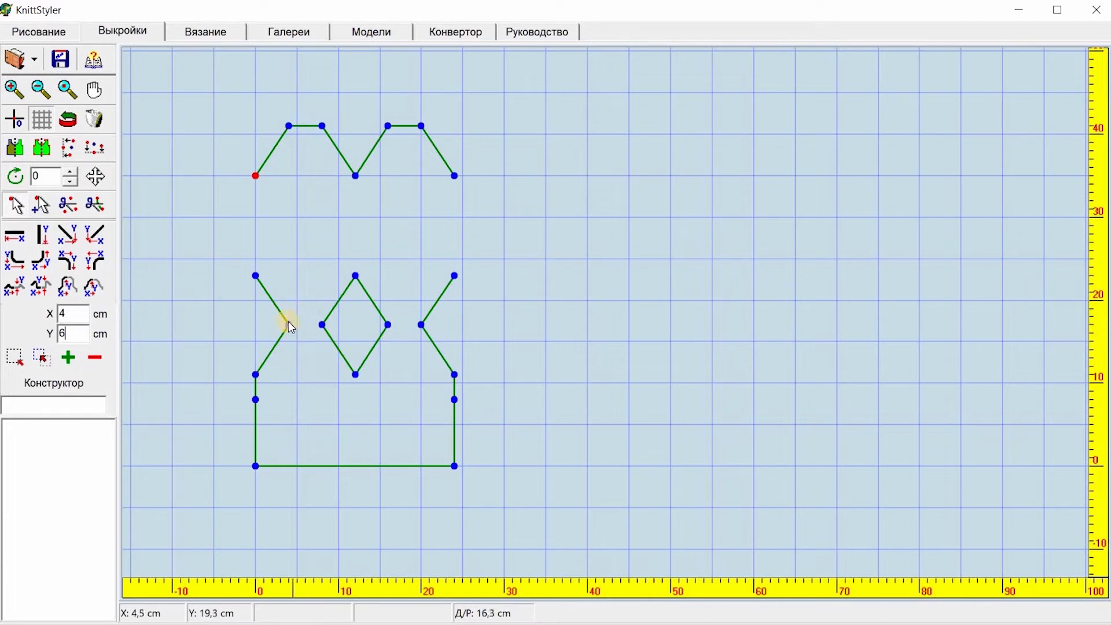
# Step: Delete the two mirrored middle points between the diamond and the left edge
pyautogui.moveTo(229, 261); pyautogui.dragTo(329, 340)
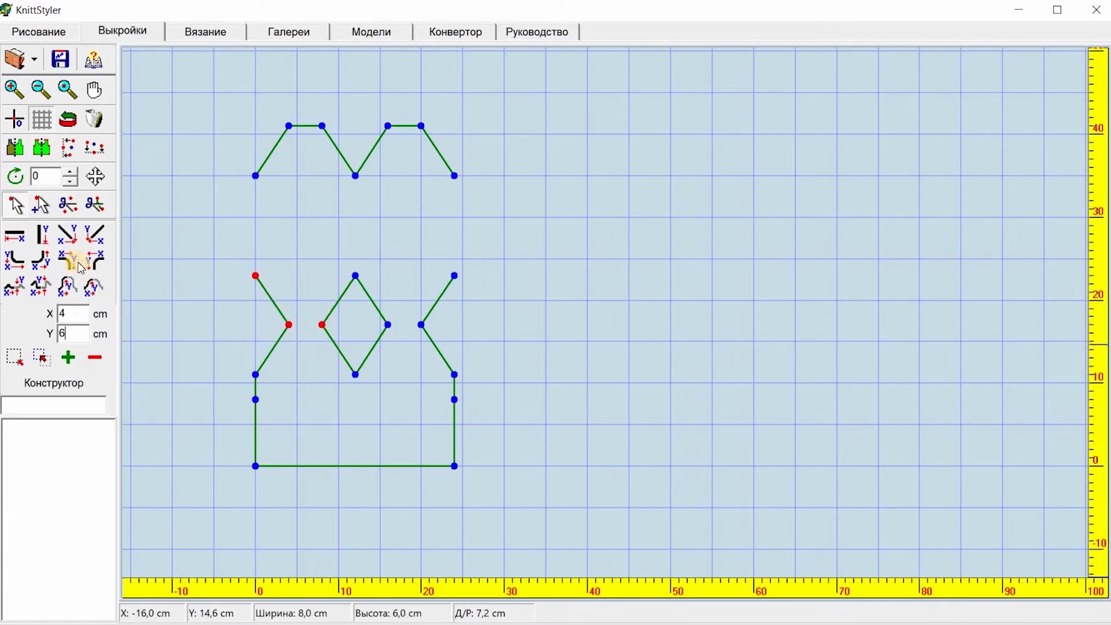
pyautogui.click(69, 206)
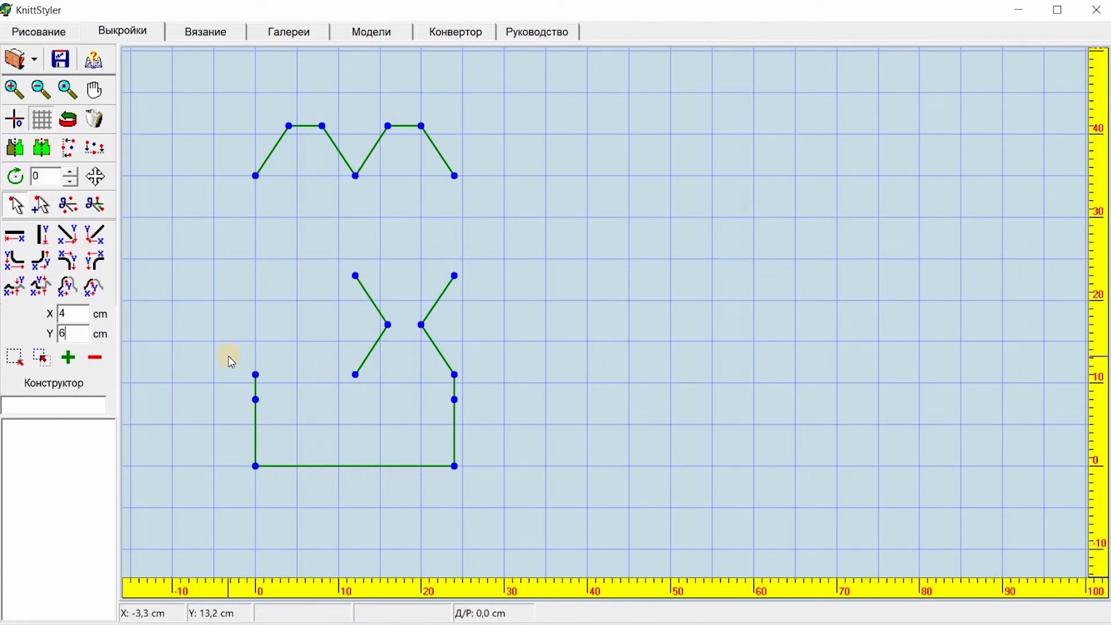
# Step: Join the lower left side point to the X with a 12 cm horizontal line, and the right hat corner to the X's top with a vertical line
pyautogui.moveTo(229, 356); pyautogui.dragTo(369, 391)
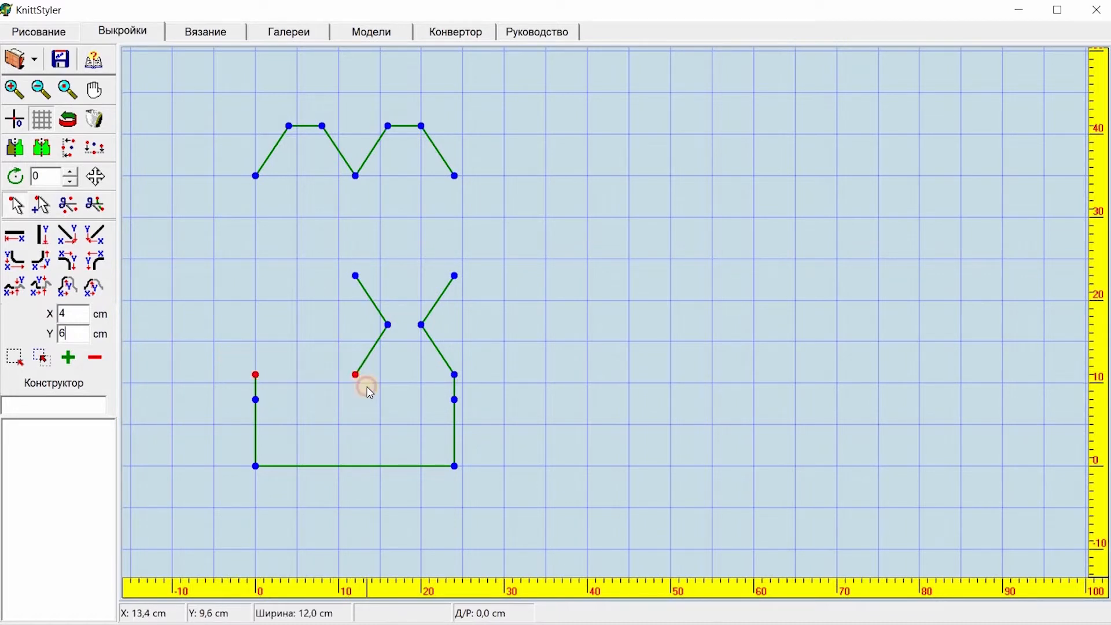
pyautogui.click(15, 235)
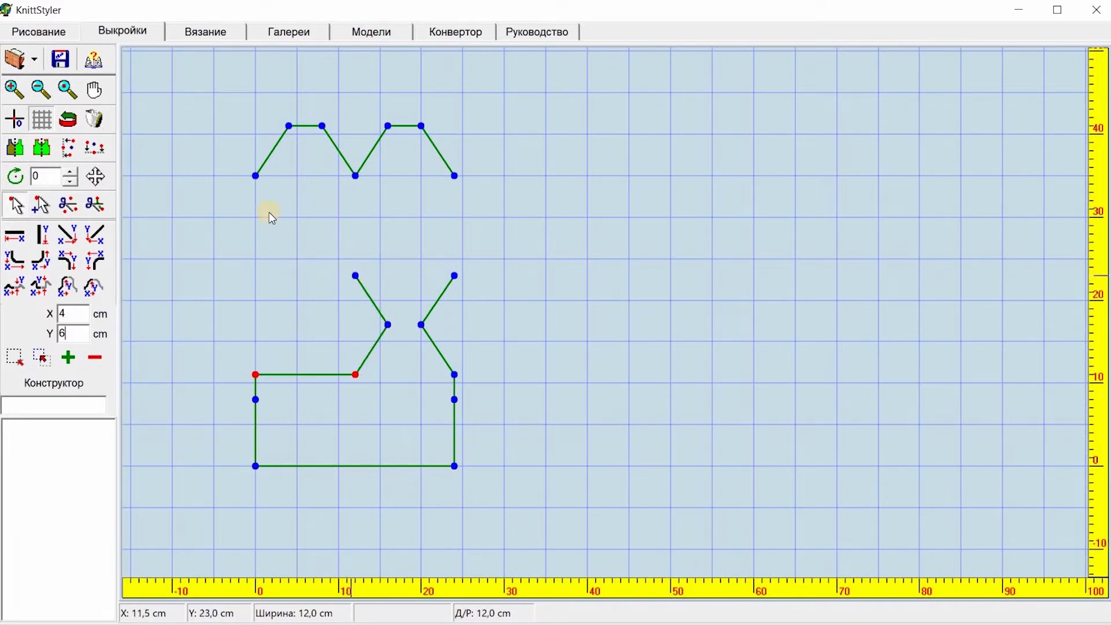
pyautogui.moveTo(432, 160); pyautogui.dragTo(488, 296)
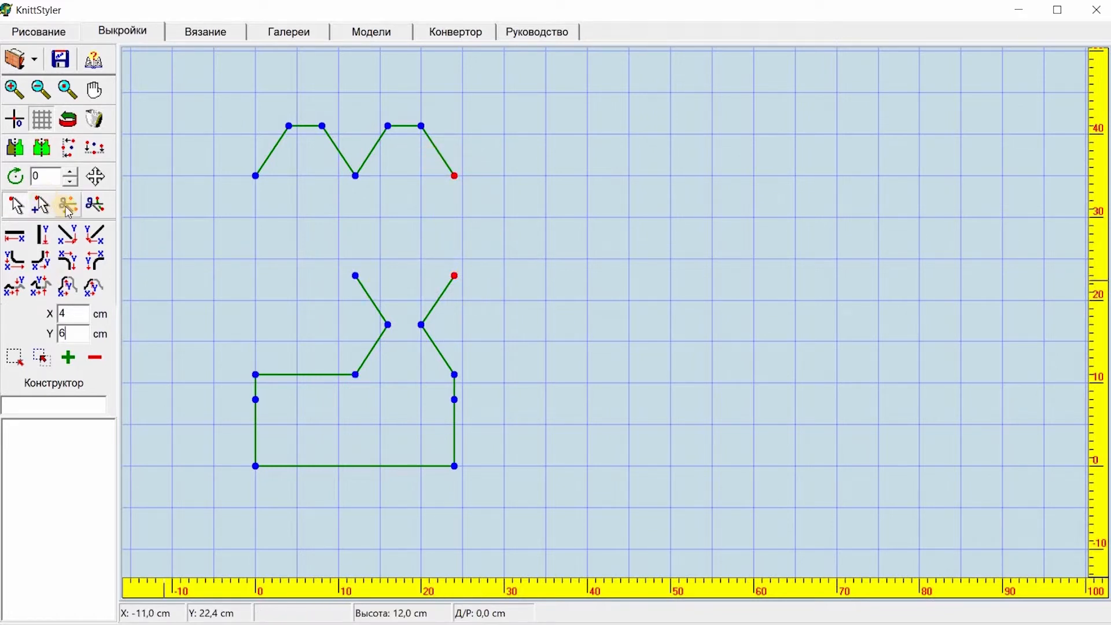
pyautogui.click(14, 234)
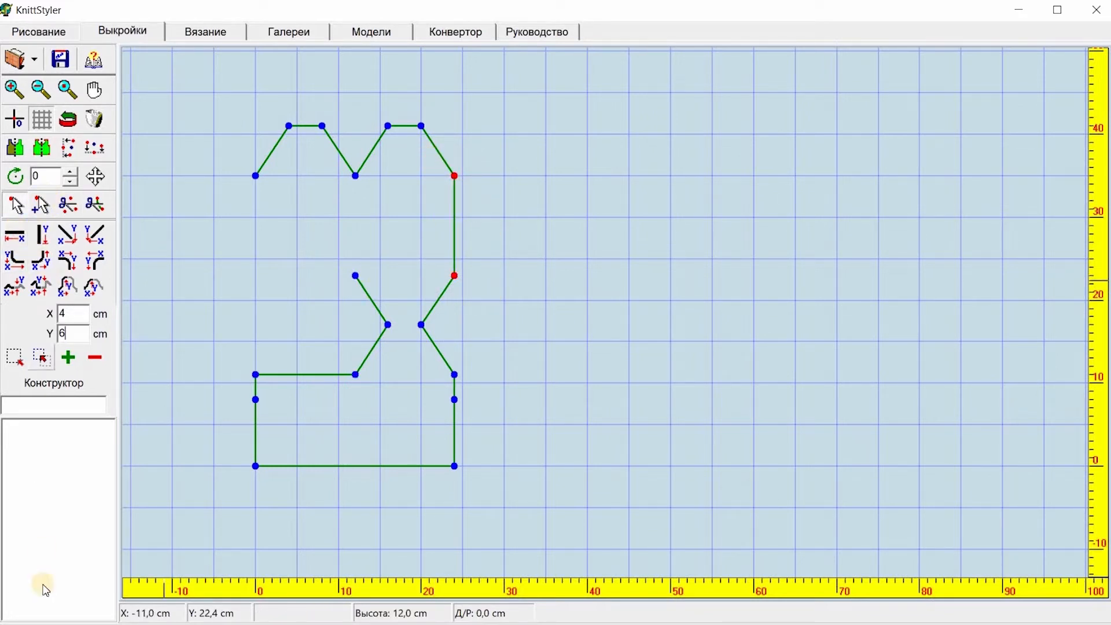
# Step: Mirror the outline about the X's upper left point and delete the two duplicated middle points
pyautogui.click(409, 189)
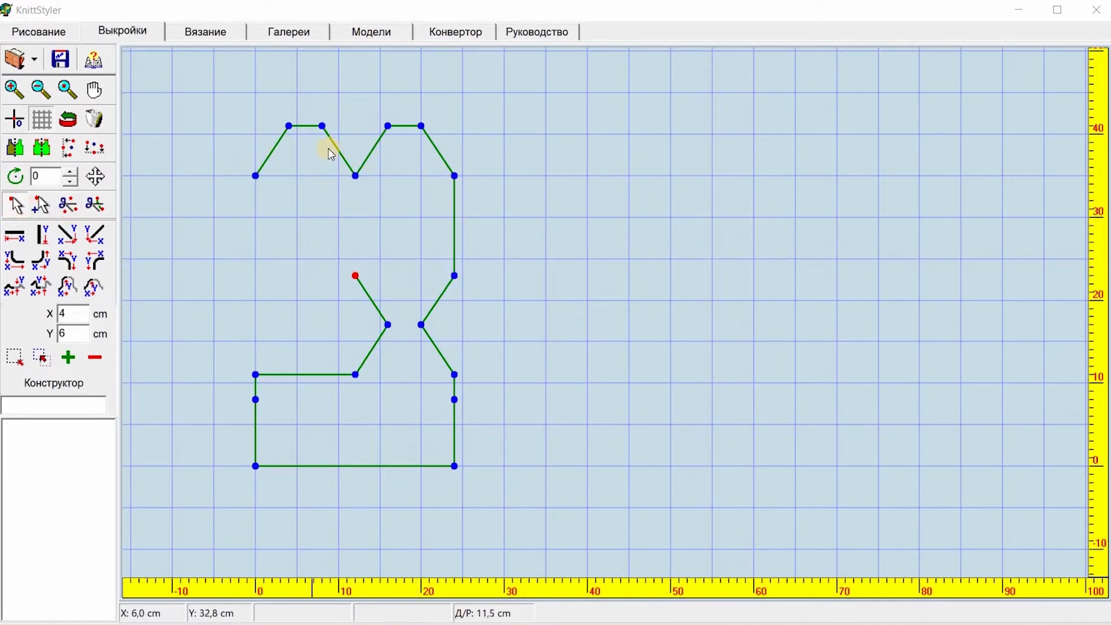
pyautogui.click(40, 151)
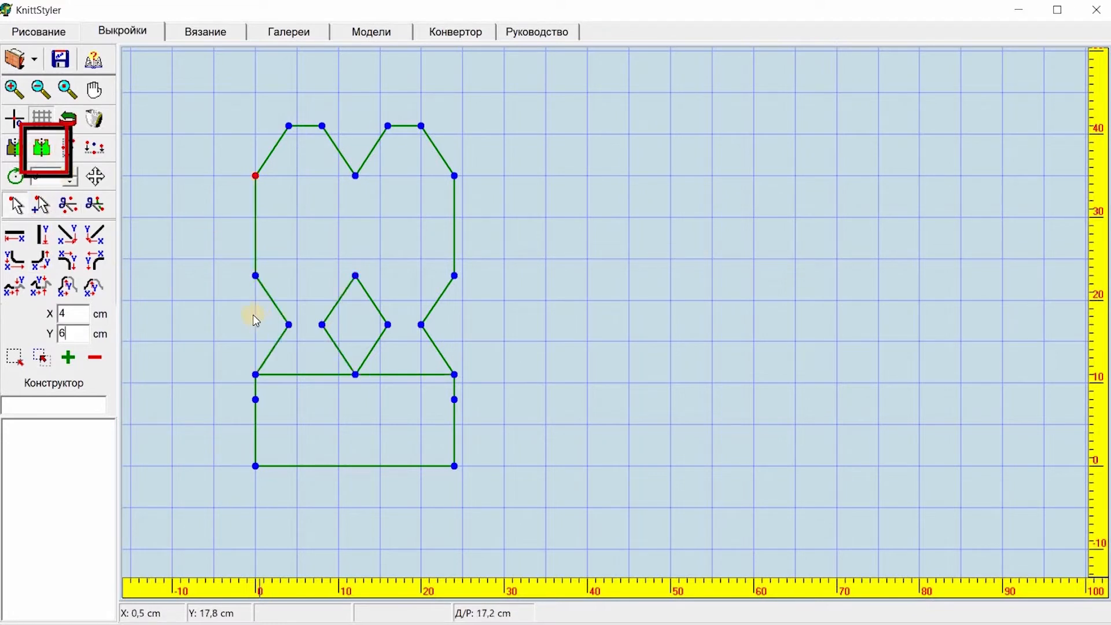
pyautogui.moveTo(283, 312); pyautogui.dragTo(343, 350)
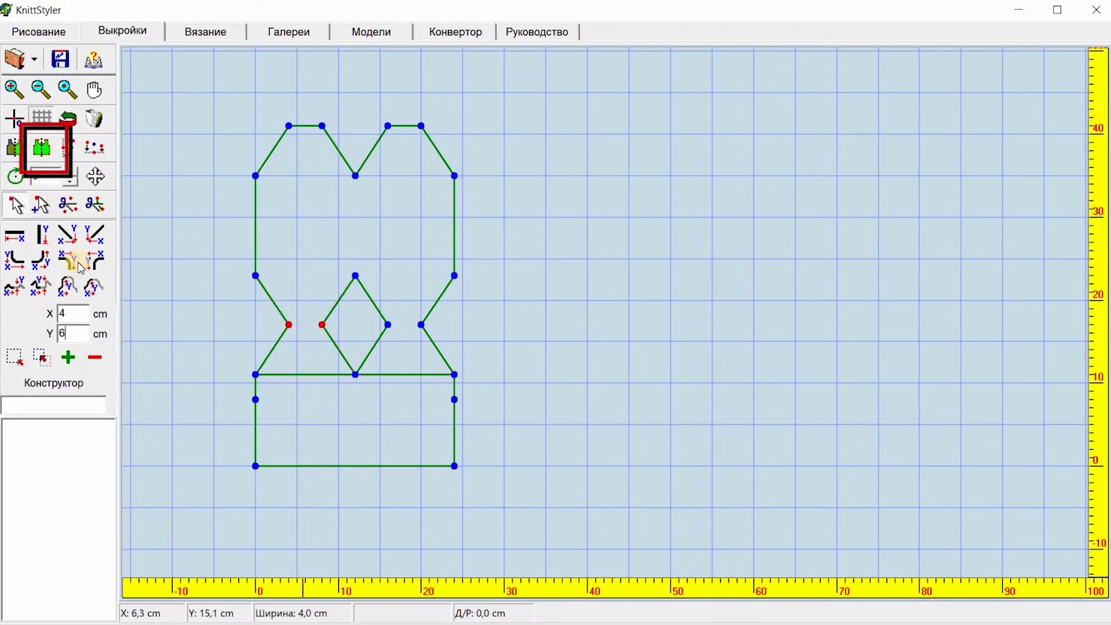
pyautogui.click(65, 208)
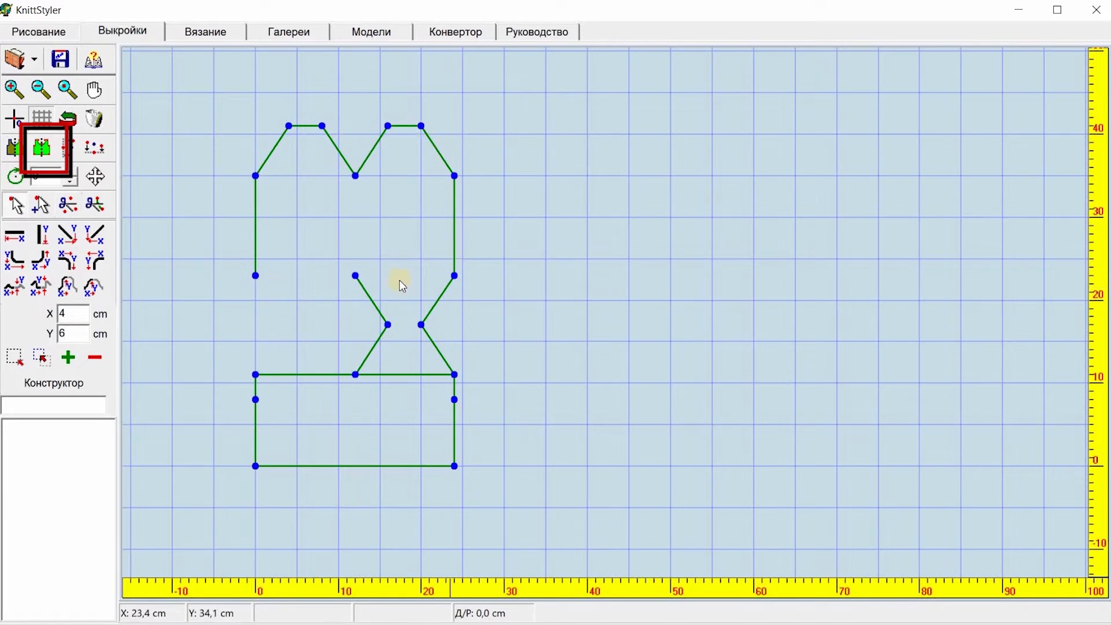
# Step: Add a 12 cm horizontal line to the X's upper left end and delete the lower horizontal segment right of the X
pyautogui.moveTo(234, 253); pyautogui.dragTo(370, 291)
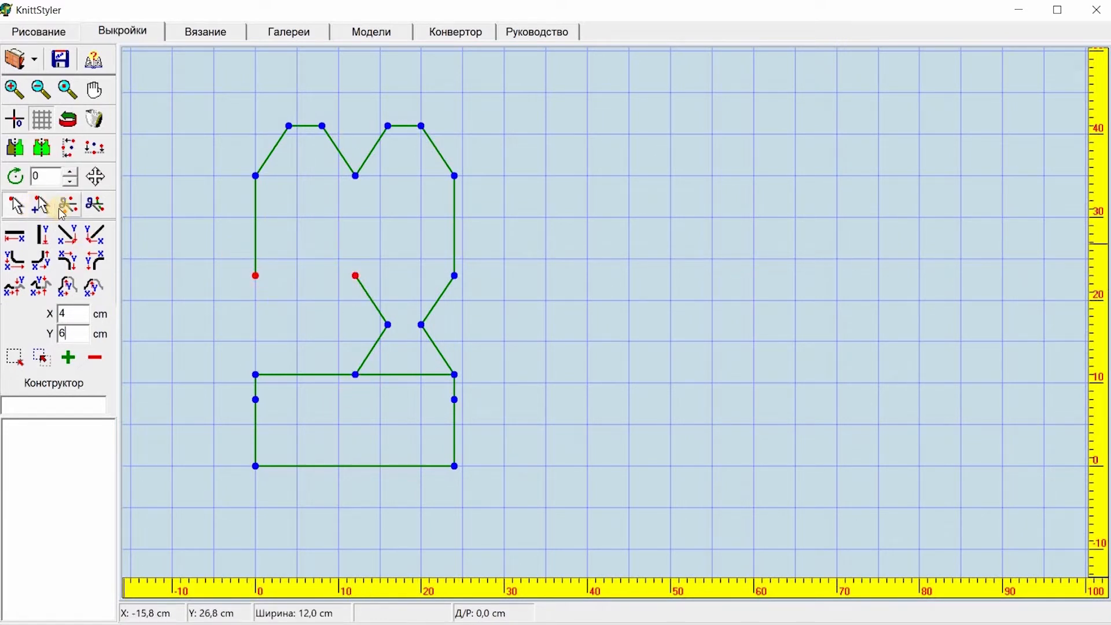
pyautogui.click(23, 235)
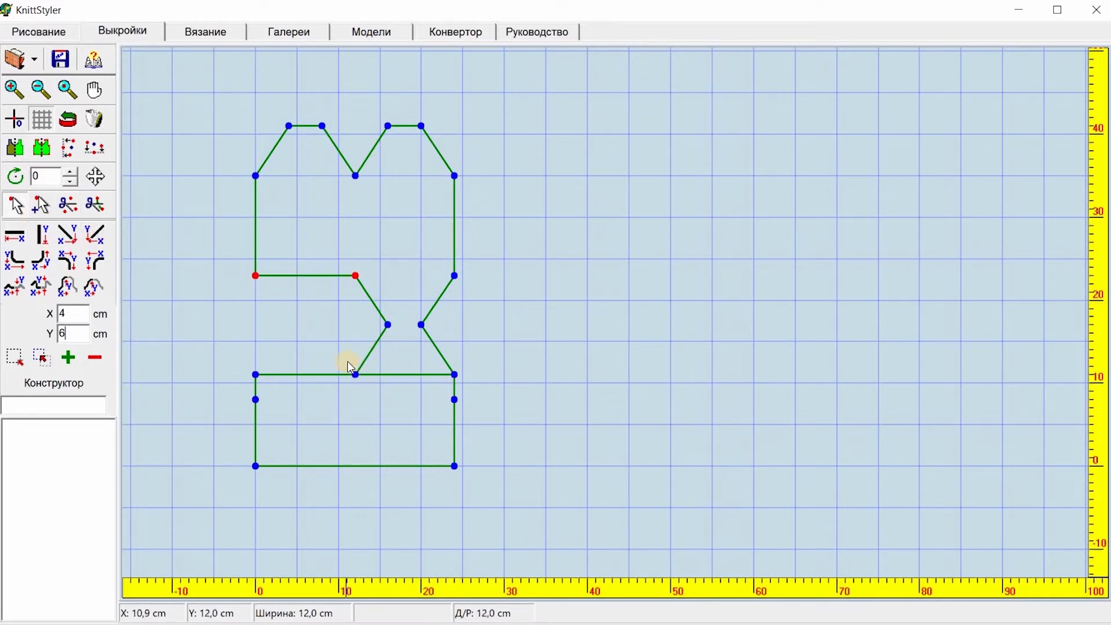
pyautogui.click(382, 377)
pyautogui.moveTo(381, 376); pyautogui.dragTo(523, 380)
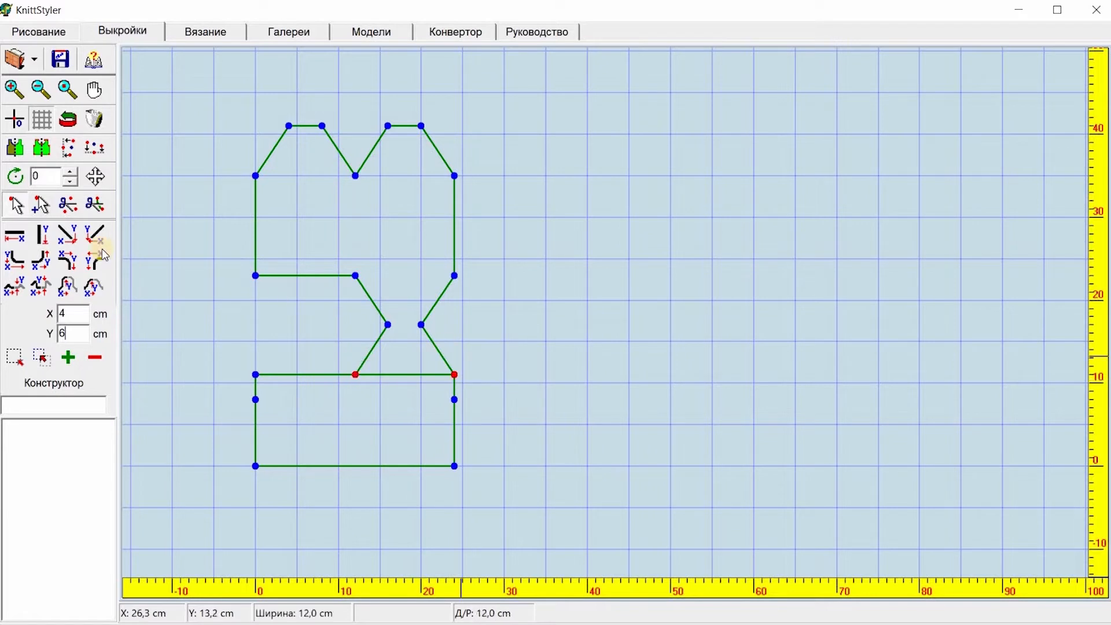
pyautogui.click(78, 209)
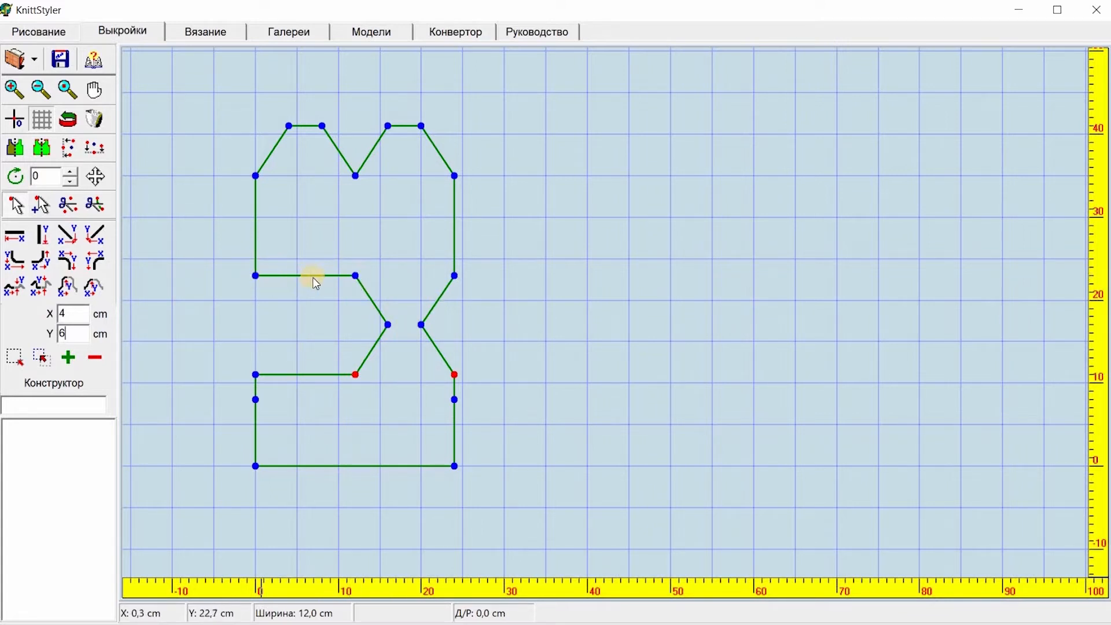
# Step: Preview the pattern in the Drawing and Knitting tabs, then return to the pattern constructor
pyautogui.click(214, 34)
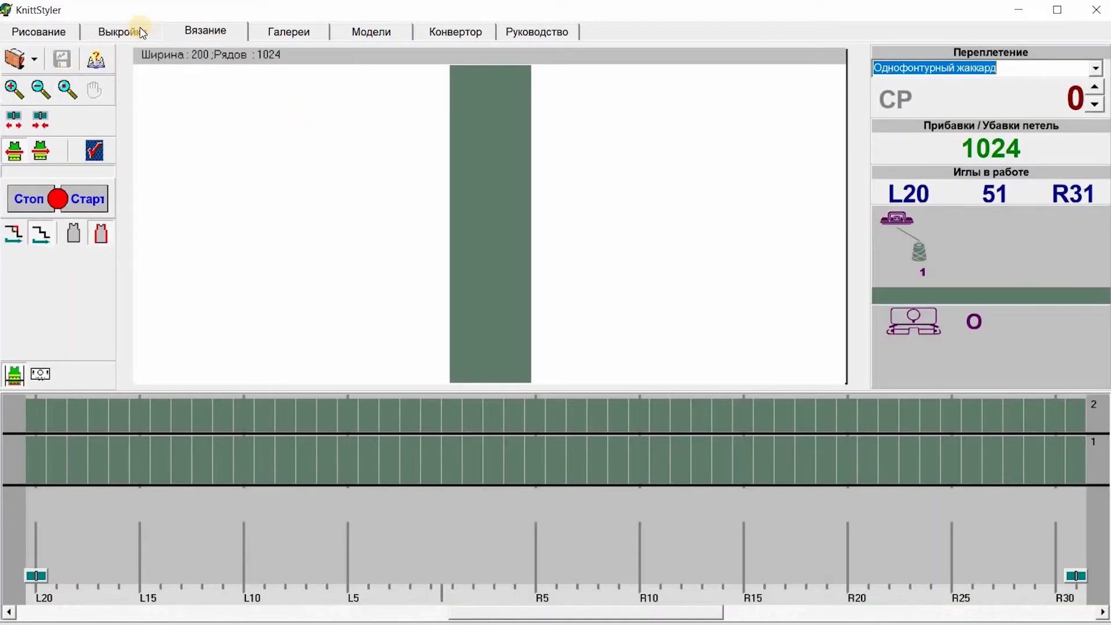
pyautogui.click(142, 32)
pyautogui.click(27, 34)
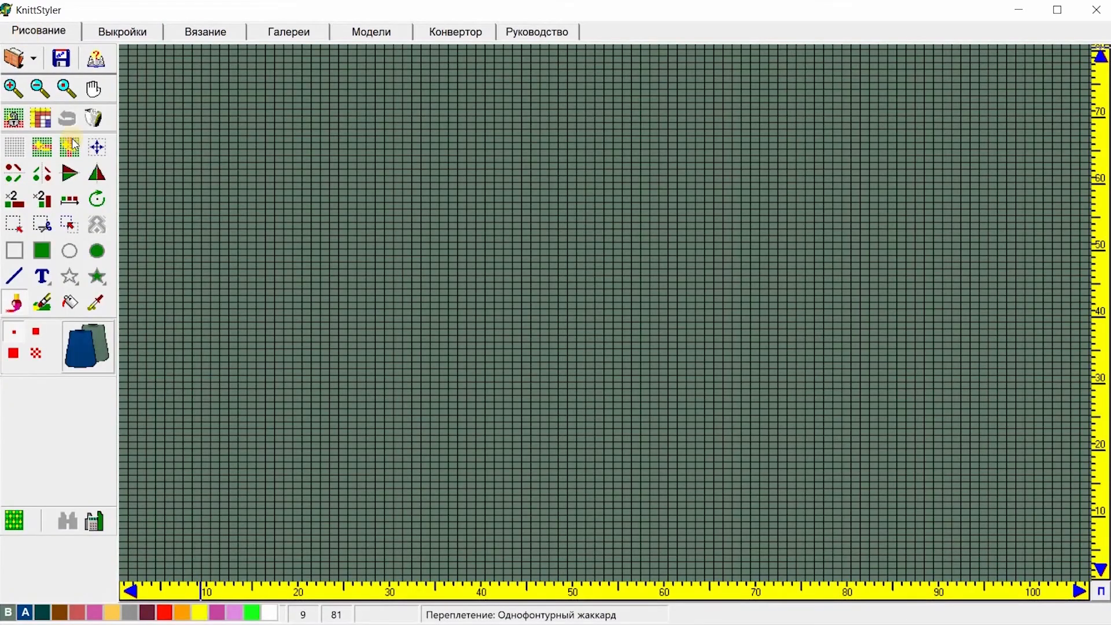
pyautogui.click(15, 522)
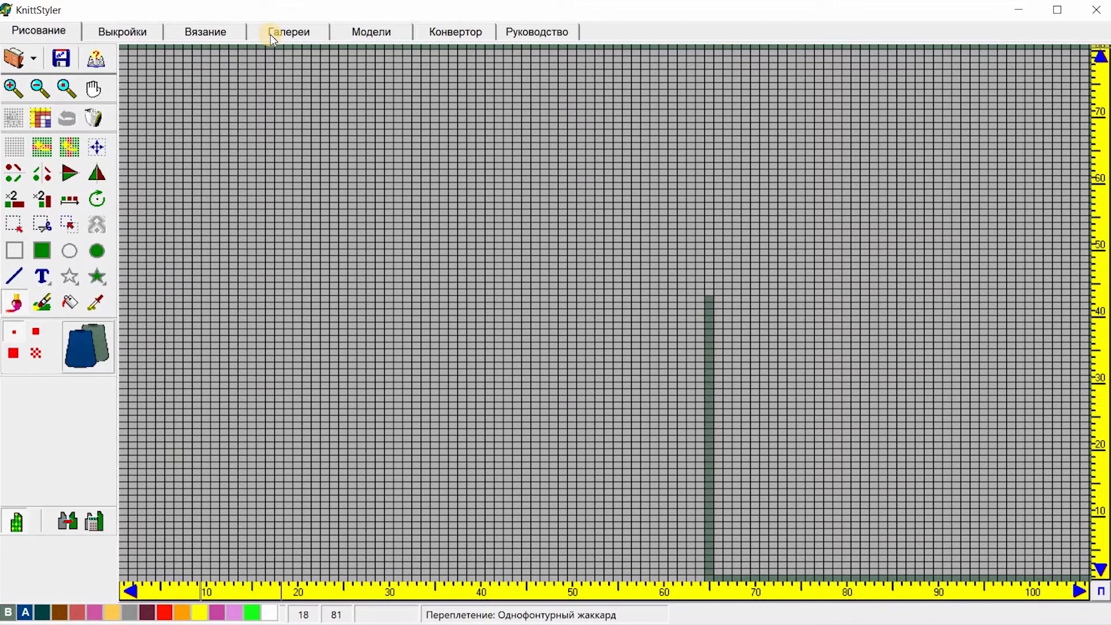
pyautogui.click(196, 31)
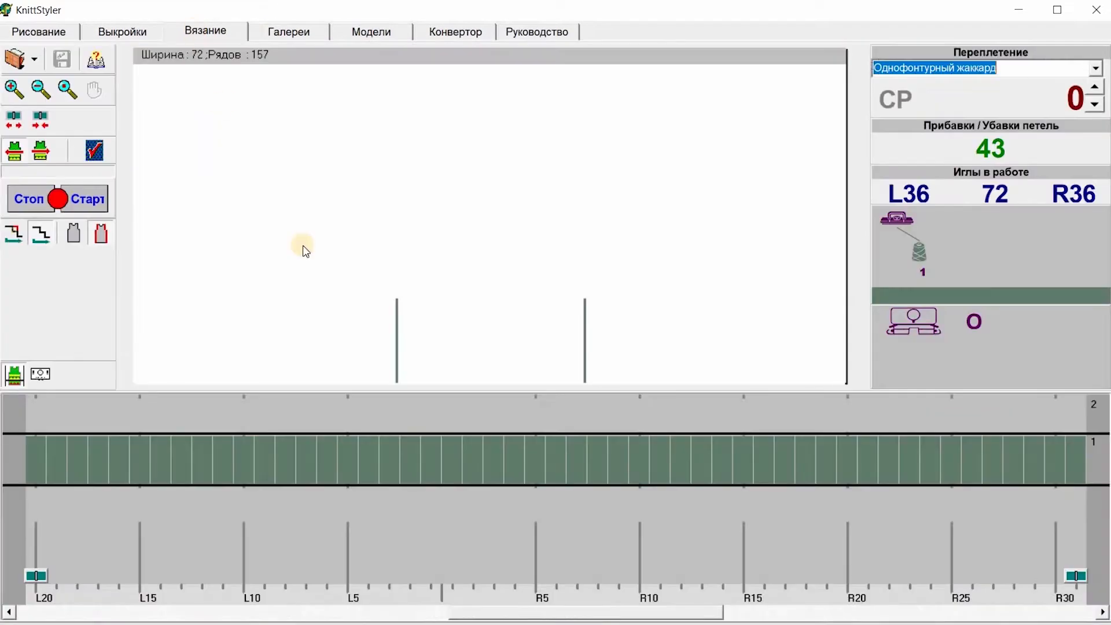
pyautogui.click(134, 33)
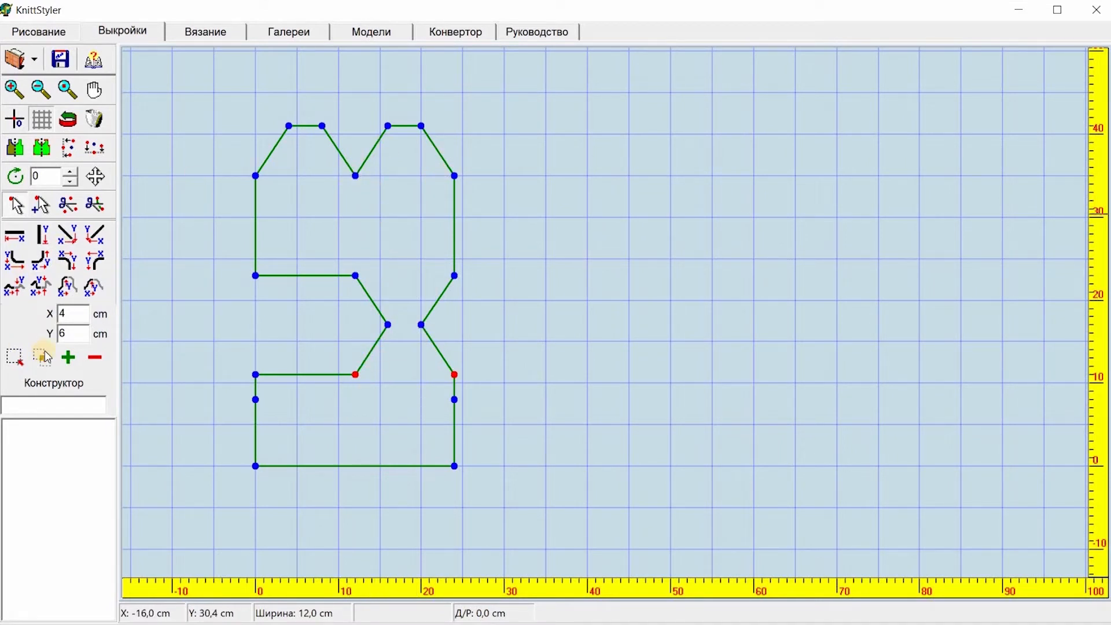
# Step: Remove the redundant intermediate points on the vertical side lines
pyautogui.click(93, 258)
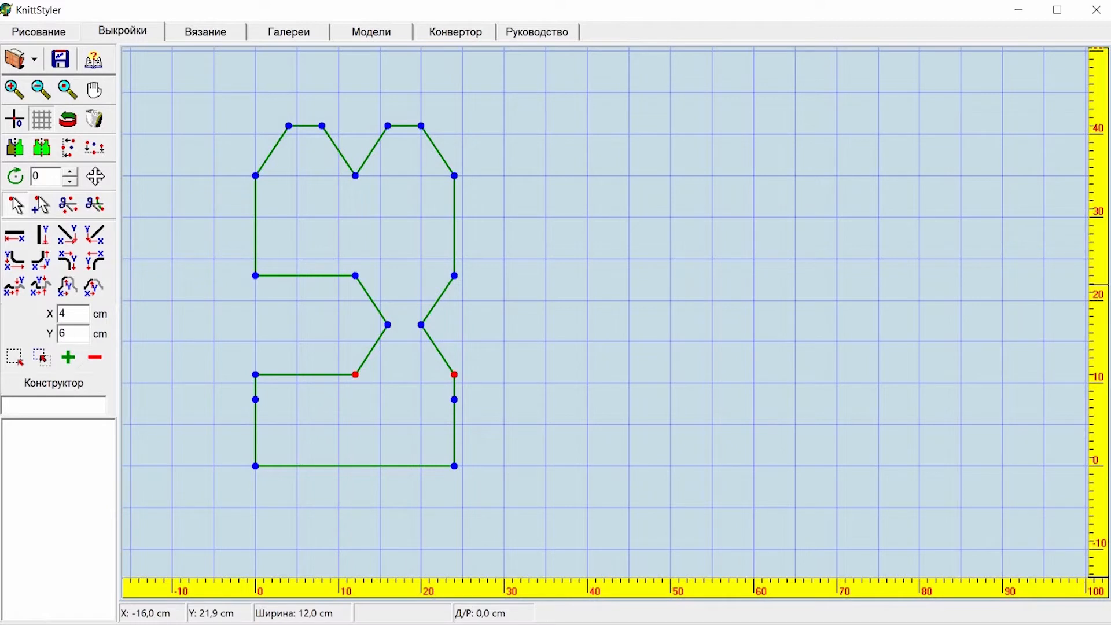
pyautogui.click(202, 331)
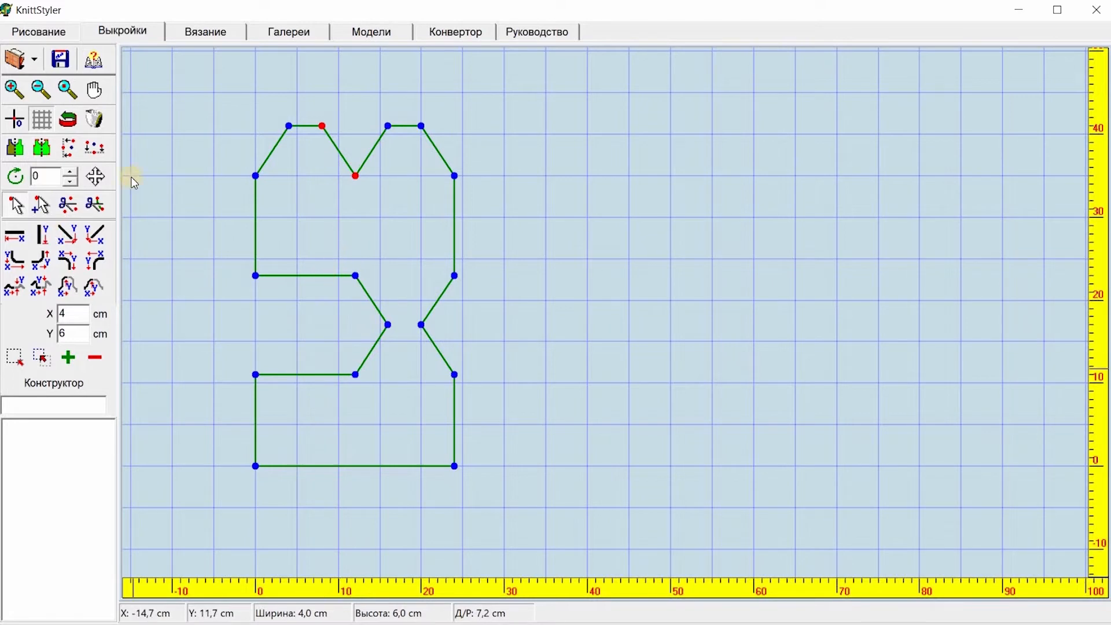
# Step: Check the outline again in the Drawing and Knitting tabs and return to the pattern constructor
pyautogui.click(29, 30)
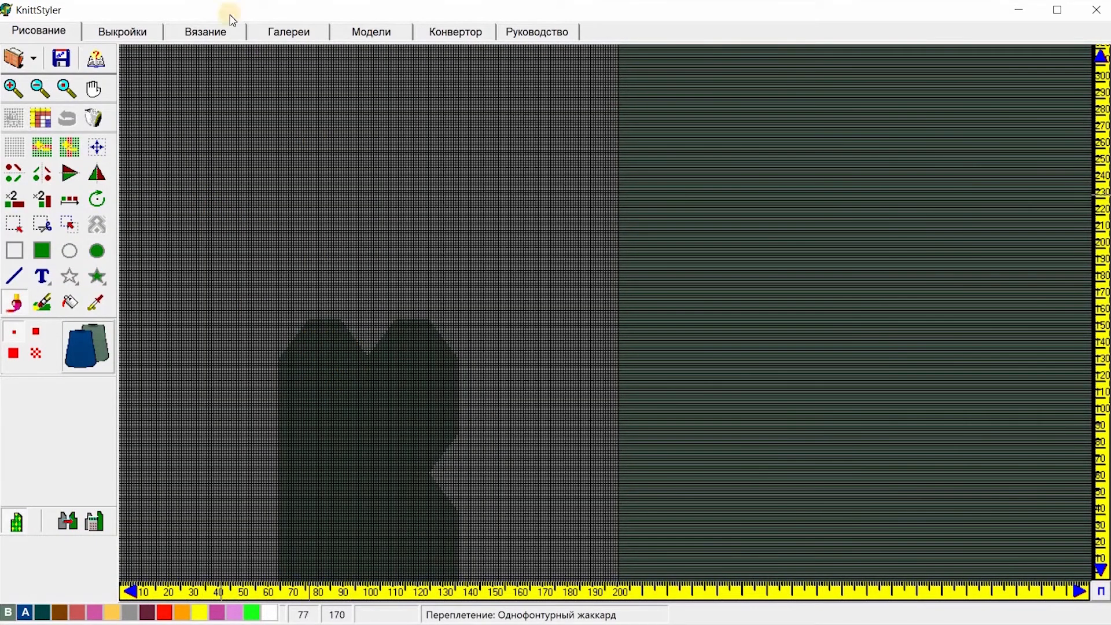
pyautogui.click(192, 33)
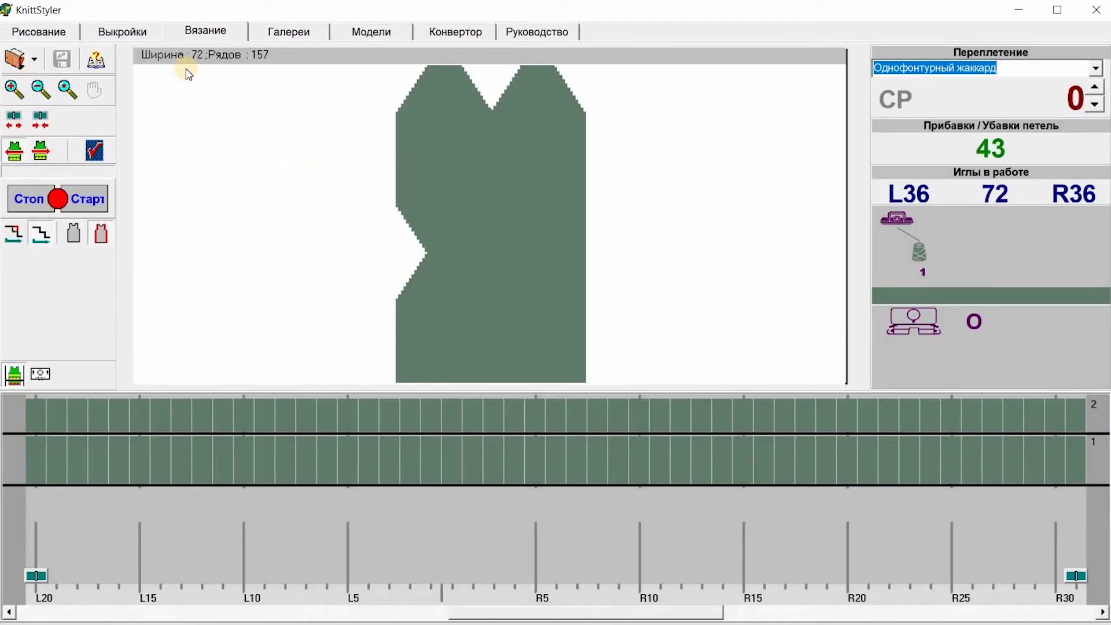
pyautogui.click(123, 31)
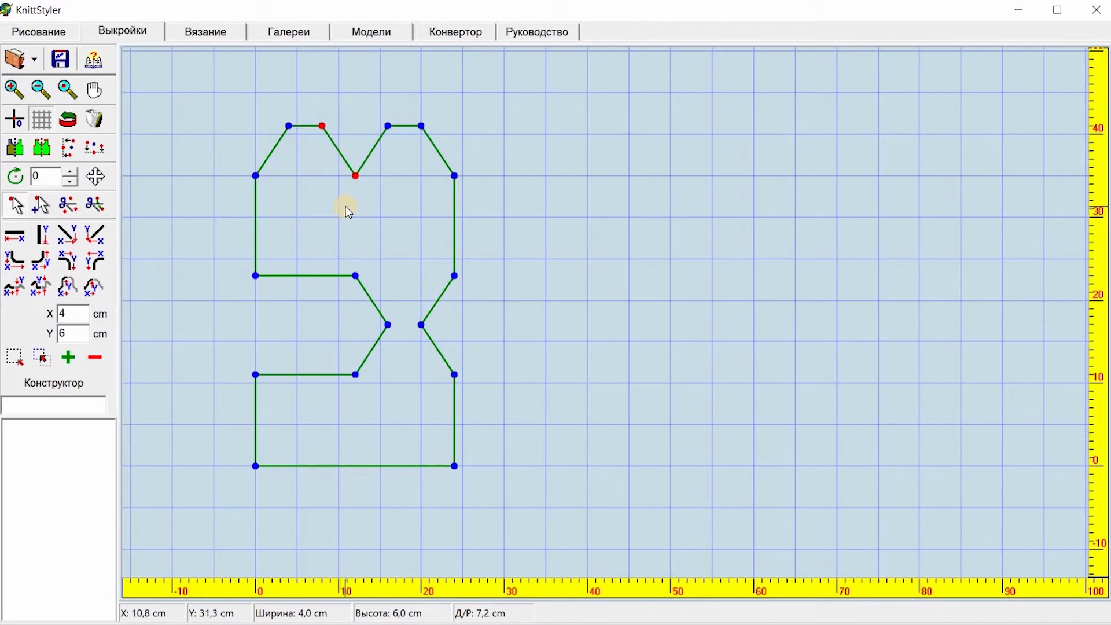
pyautogui.click(43, 35)
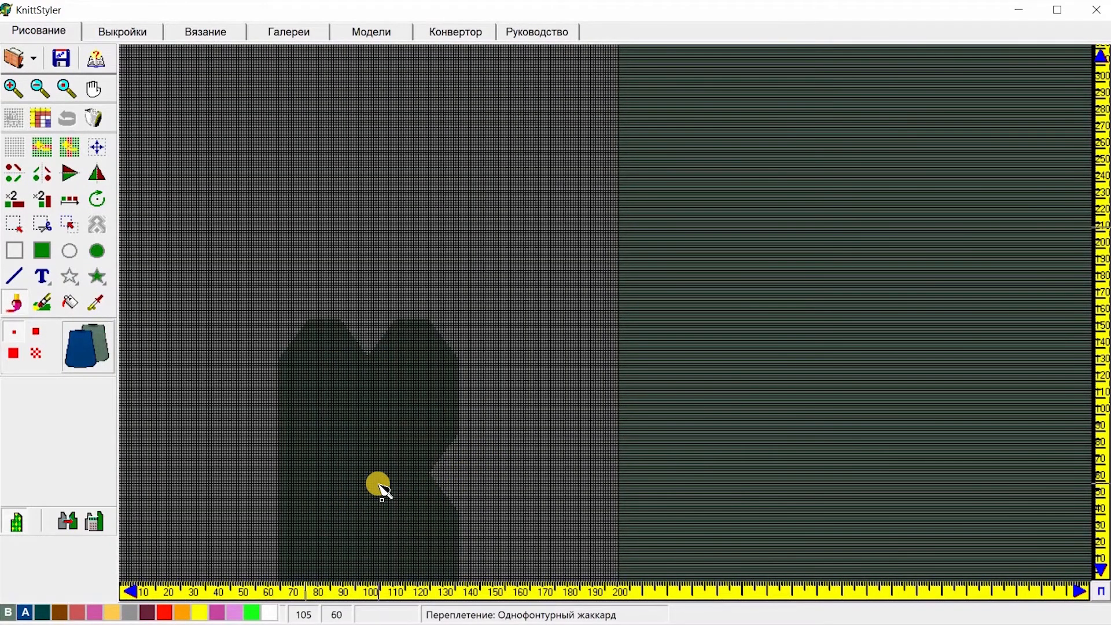
pyautogui.click(93, 33)
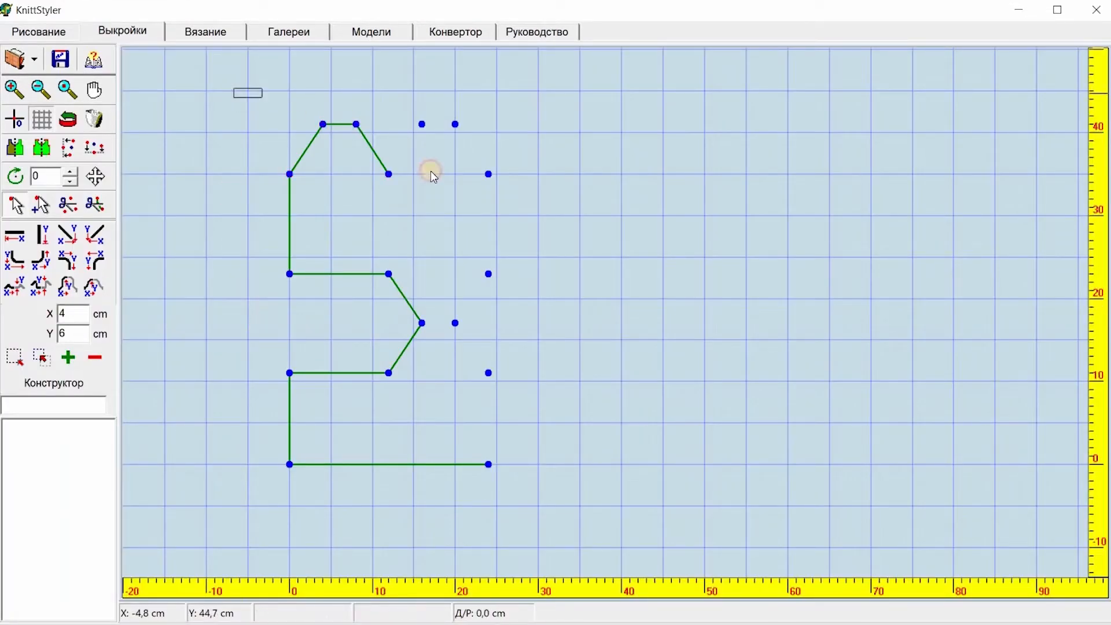
# Step: Select all points and delete every line, keeping only the points
pyautogui.moveTo(430, 171); pyautogui.dragTo(543, 523)
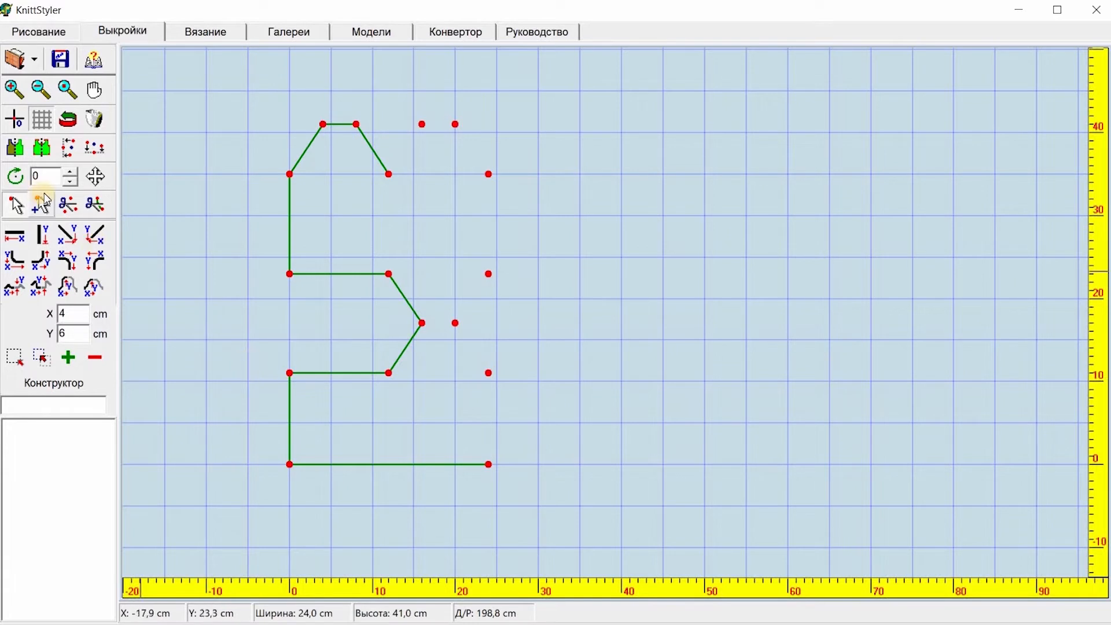
pyautogui.click(95, 203)
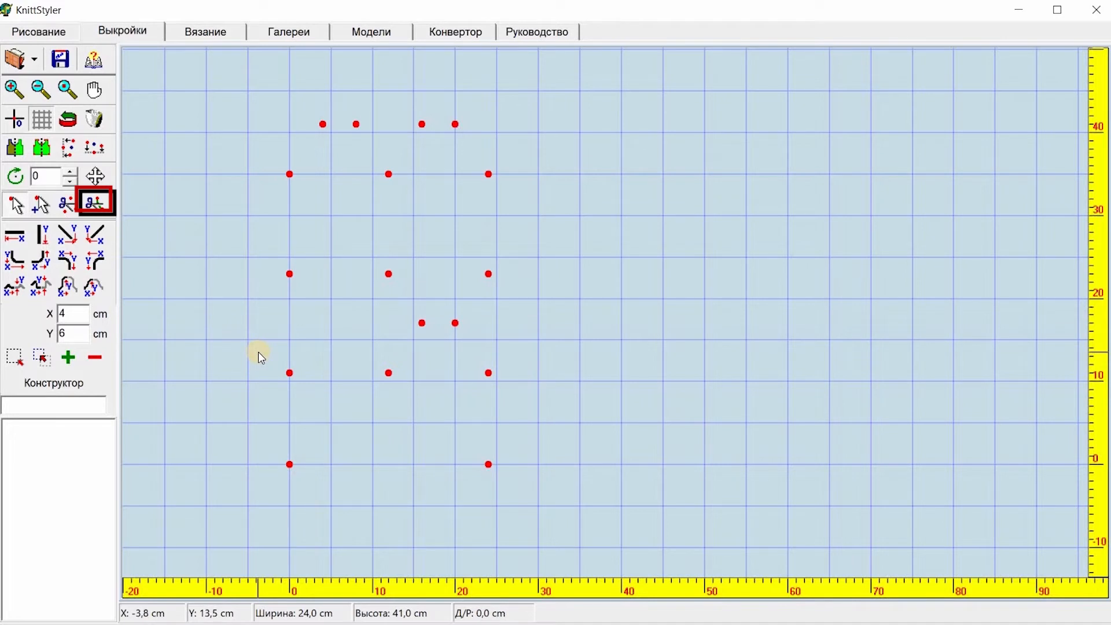
# Step: Redraw the 24 cm bottom line and an 11 cm vertical line up from its left end
pyautogui.moveTo(268, 454); pyautogui.dragTo(563, 507)
pyautogui.click(15, 237)
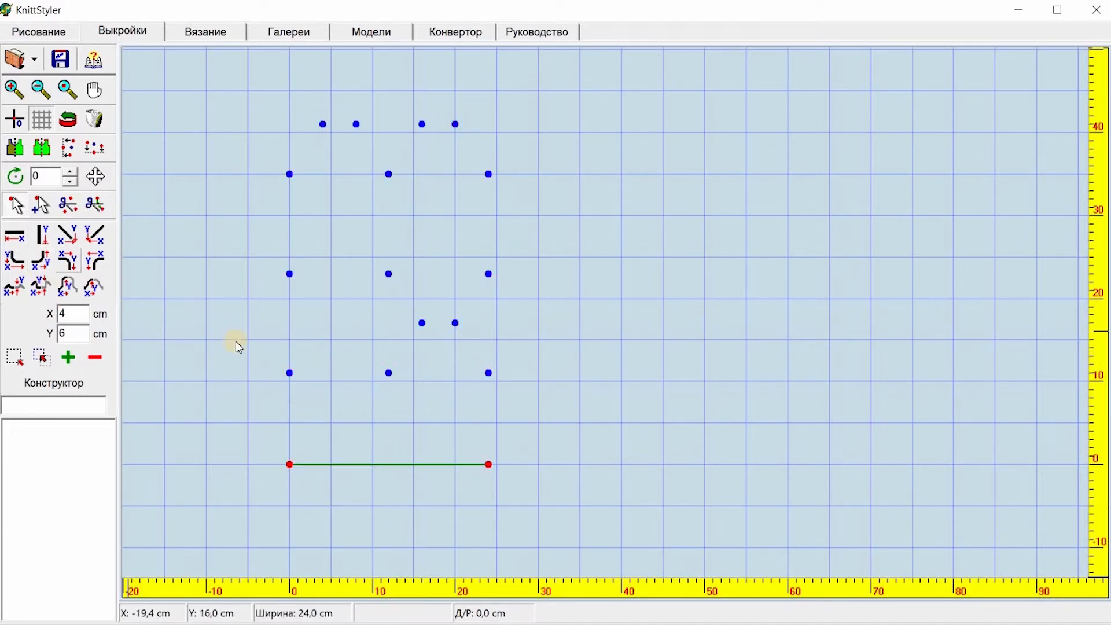
pyautogui.moveTo(238, 344); pyautogui.dragTo(335, 480)
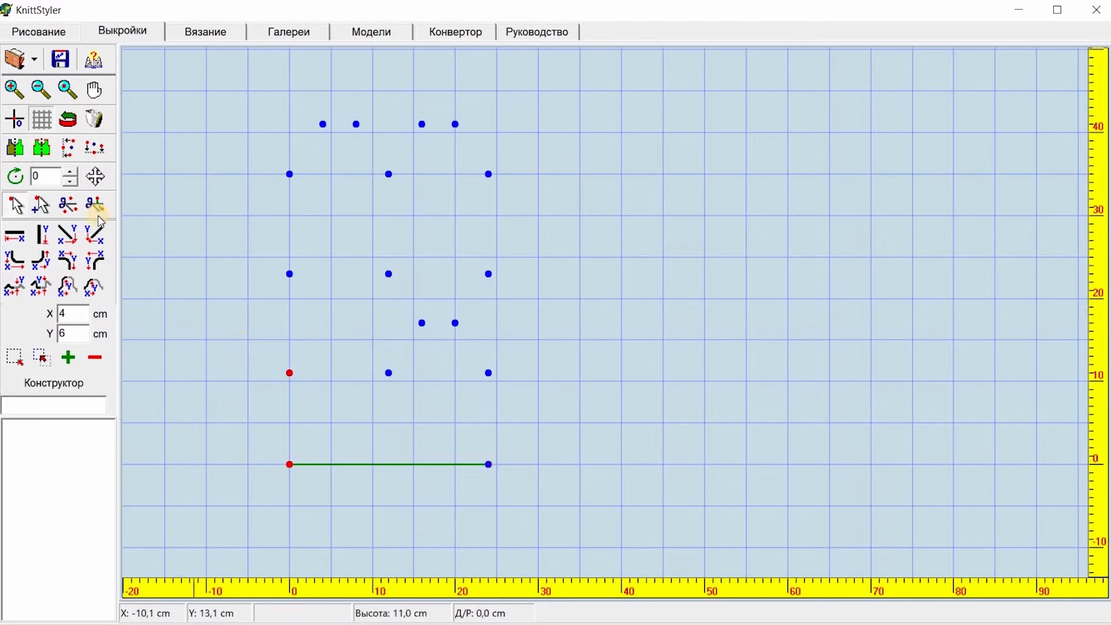
pyautogui.click(42, 235)
# Step: Draw a 12 cm horizontal line inward from the top of the left side, then two diagonals forming a pointed notch
pyautogui.moveTo(230, 332); pyautogui.dragTo(330, 384)
pyautogui.click(15, 237)
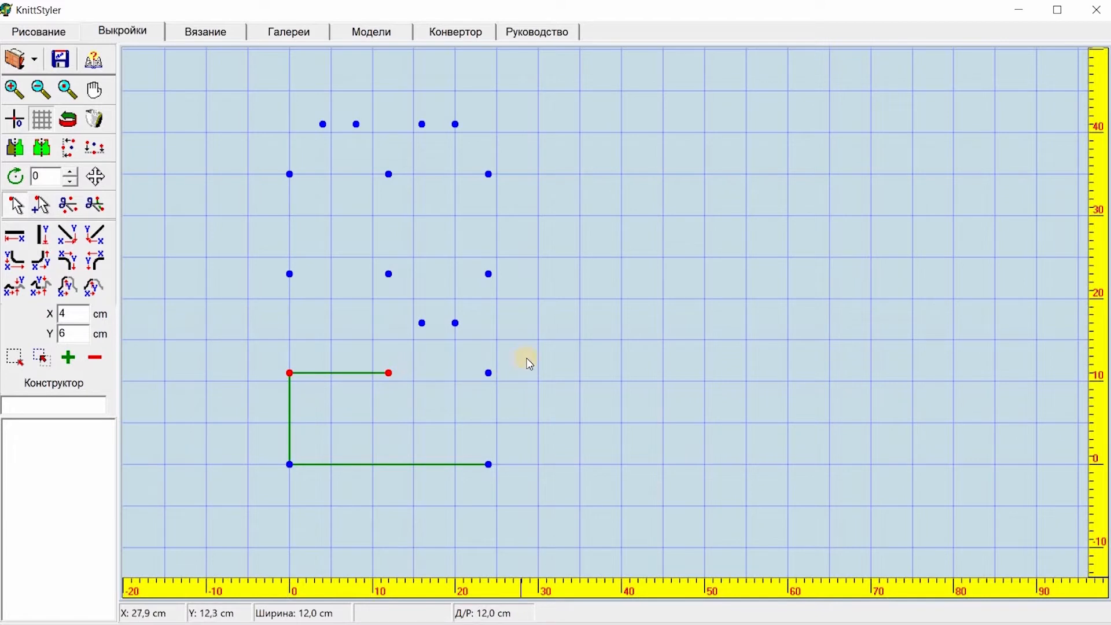
pyautogui.moveTo(347, 298); pyautogui.dragTo(441, 405)
pyautogui.click(15, 236)
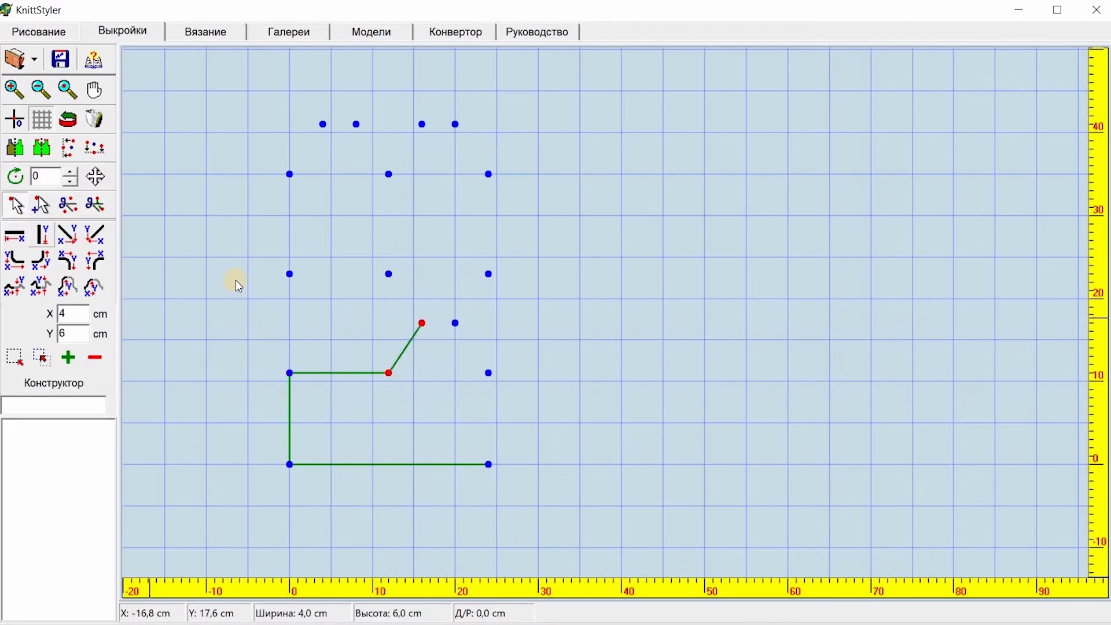
pyautogui.moveTo(379, 249); pyautogui.dragTo(429, 340)
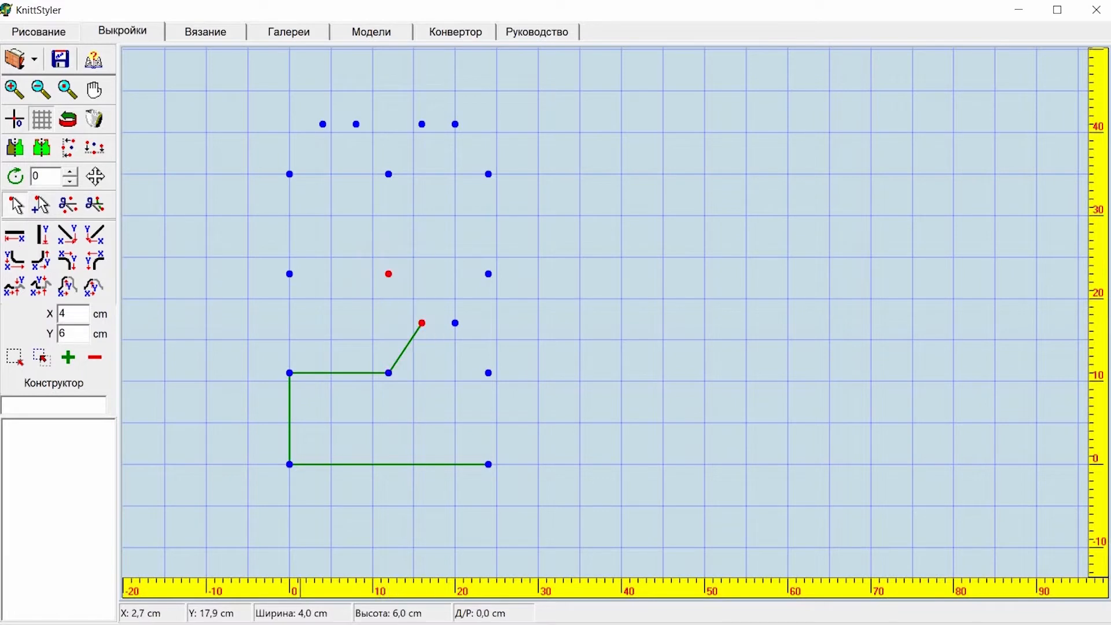
pyautogui.click(15, 237)
# Step: Add a 12 cm horizontal line back to the left edge and a 12 cm vertical line up from it
pyautogui.moveTo(192, 255)
pyautogui.mouseDown()
pyautogui.moveTo(338, 260)
pyautogui.moveTo(408, 299)
pyautogui.mouseUp()
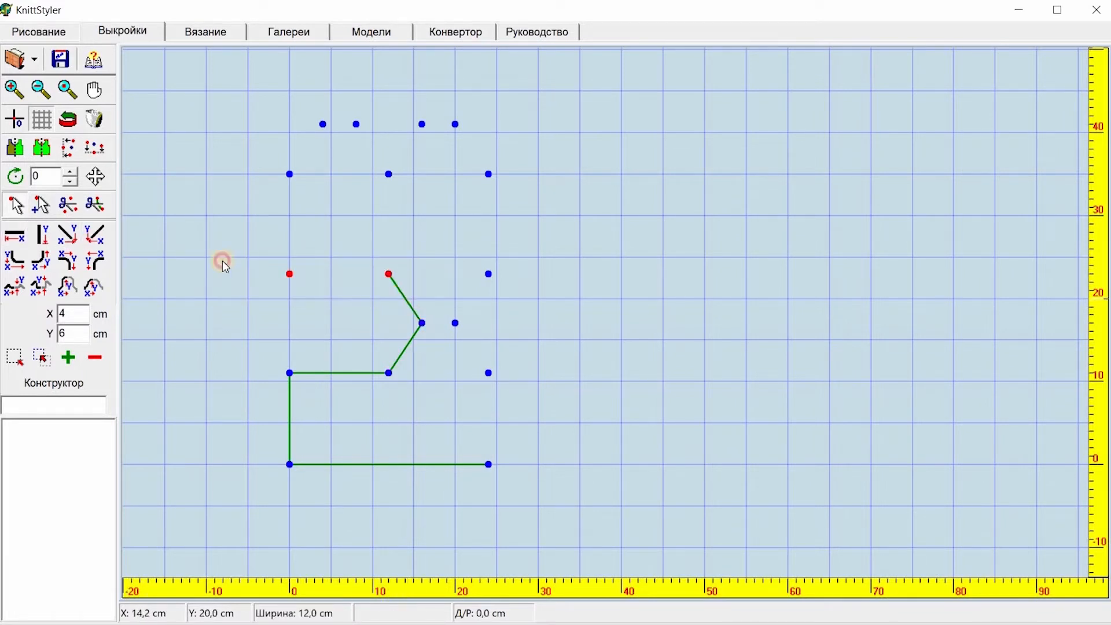
pyautogui.click(15, 236)
pyautogui.moveTo(262, 155); pyautogui.dragTo(311, 304)
pyautogui.click(8, 239)
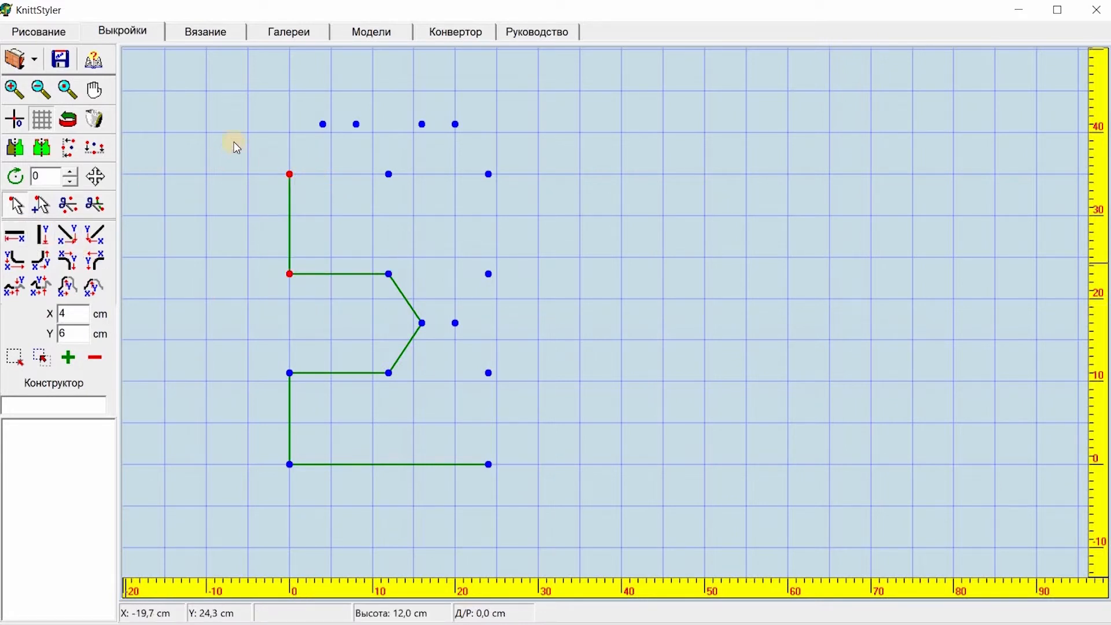
# Step: Draw the left top lobe: a diagonal up, a short 4 cm top line, and diagonals down into and out of the central V
pyautogui.moveTo(249, 88); pyautogui.dragTo(337, 196)
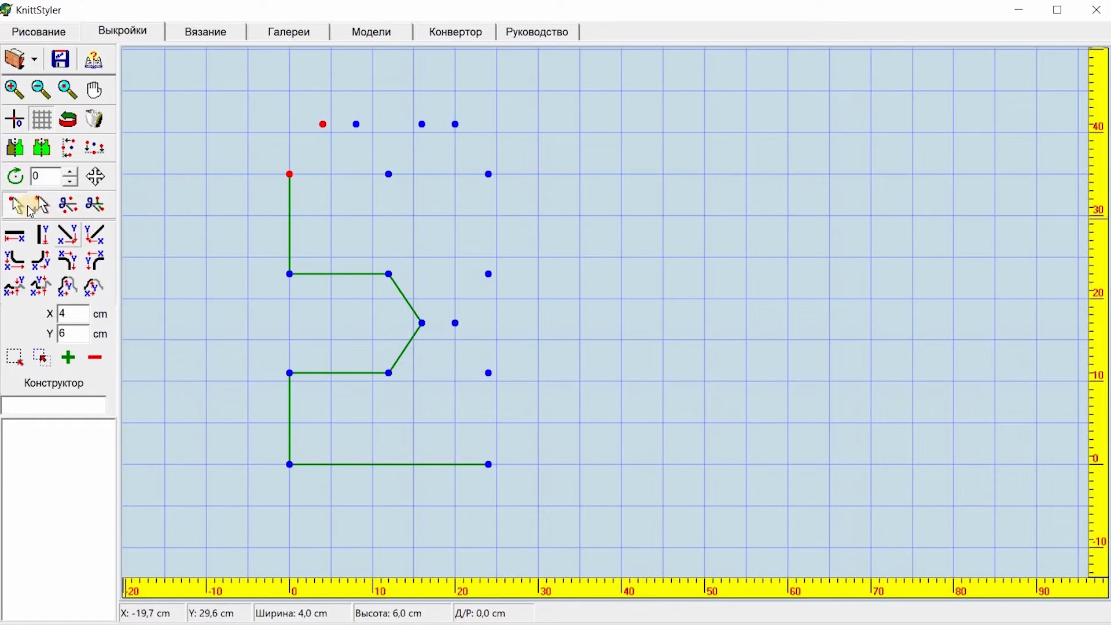
pyautogui.click(10, 238)
pyautogui.click(300, 102)
pyautogui.moveTo(370, 129); pyautogui.dragTo(404, 202)
pyautogui.click(14, 236)
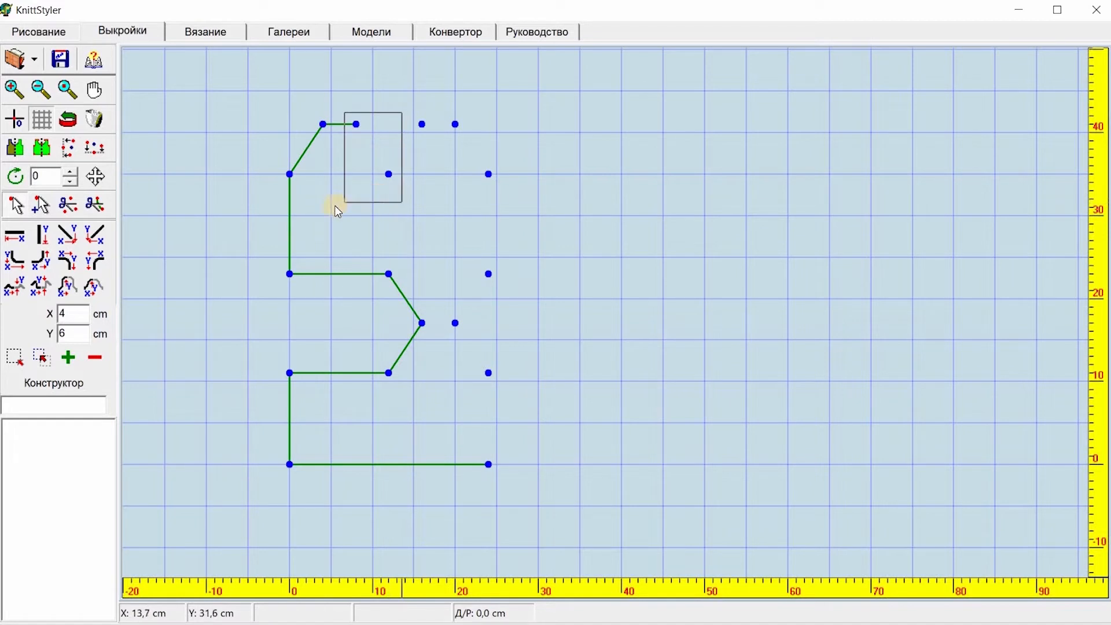
pyautogui.click(11, 237)
pyautogui.moveTo(381, 96); pyautogui.dragTo(427, 190)
pyautogui.click(13, 236)
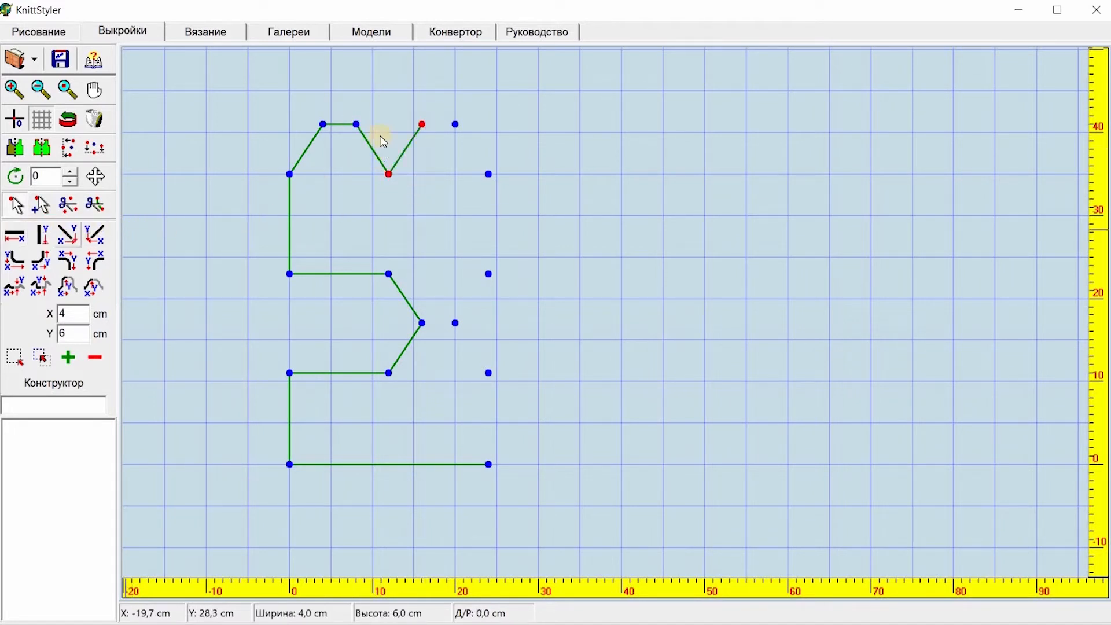
# Step: Draw the right lobe's 4 cm top line and the diagonal down to the right corner
pyautogui.moveTo(396, 100); pyautogui.dragTo(476, 149)
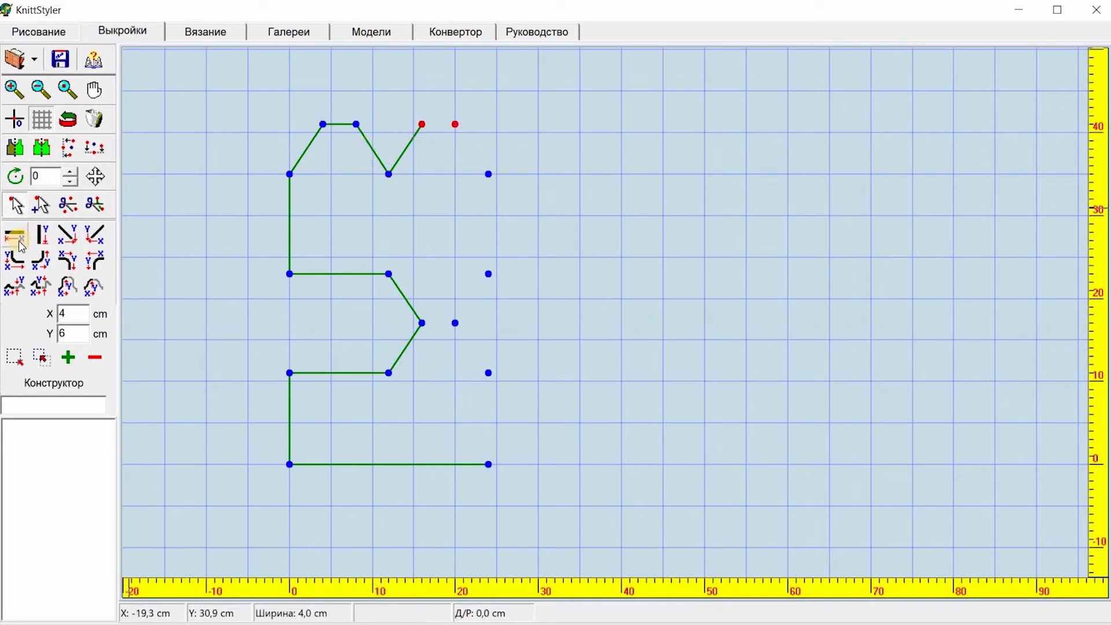
pyautogui.click(19, 242)
pyautogui.moveTo(438, 109); pyautogui.dragTo(520, 226)
pyautogui.click(14, 236)
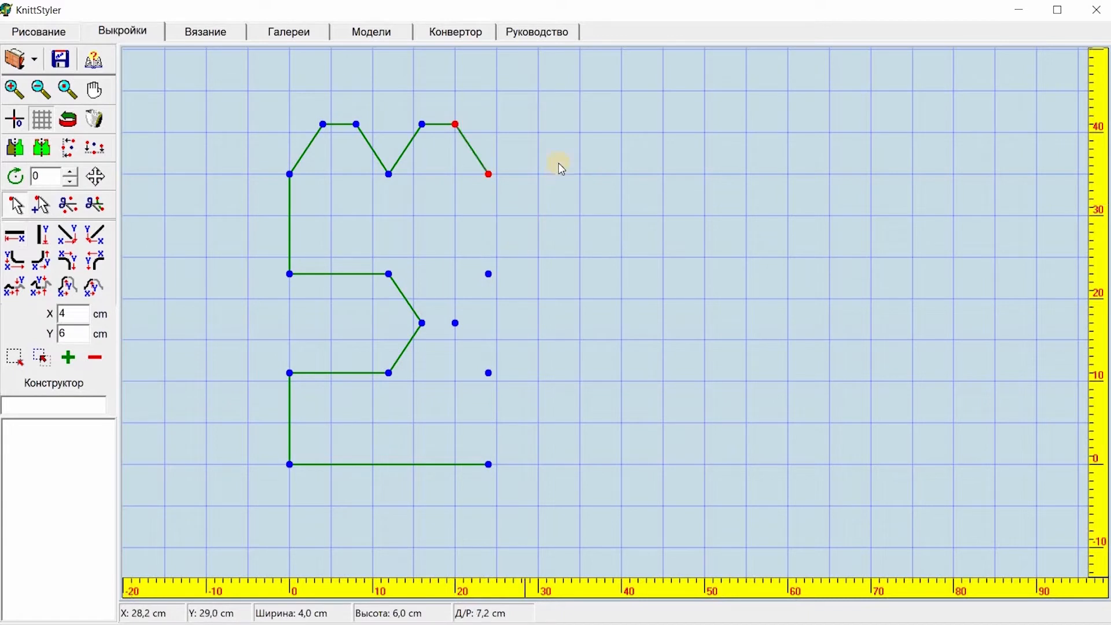
# Step: Close the outline on the right with a 12 cm vertical, two notch diagonals and an 11 cm vertical to the bottom line
pyautogui.moveTo(558, 160); pyautogui.dragTo(506, 390)
pyautogui.click(14, 236)
pyautogui.click(490, 271)
pyautogui.click(21, 245)
pyautogui.click(14, 234)
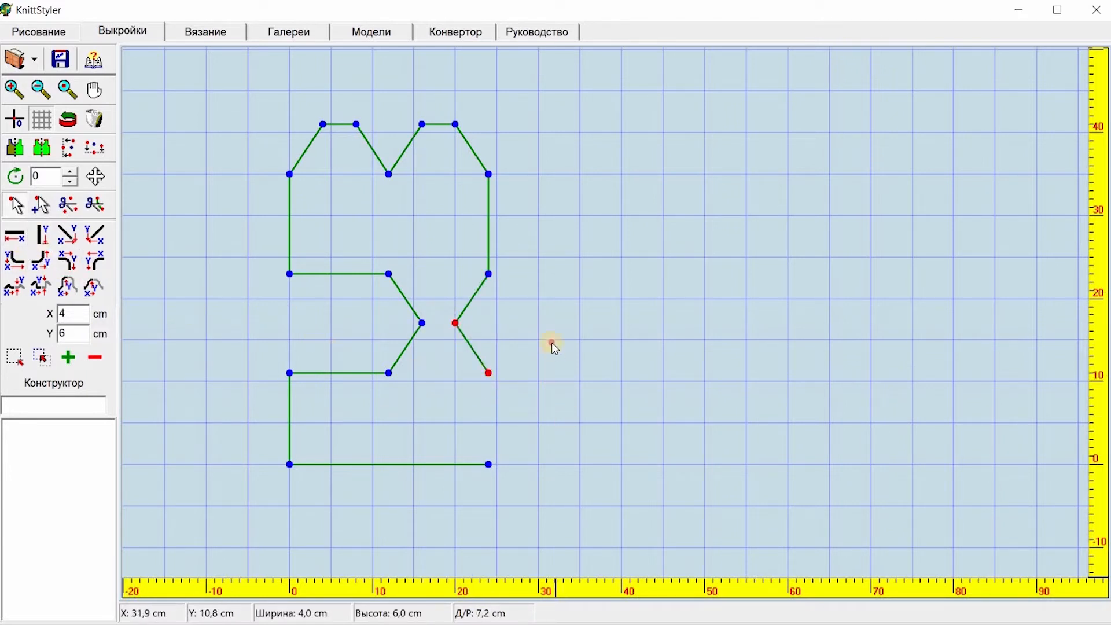
pyautogui.moveTo(550, 343); pyautogui.dragTo(476, 481)
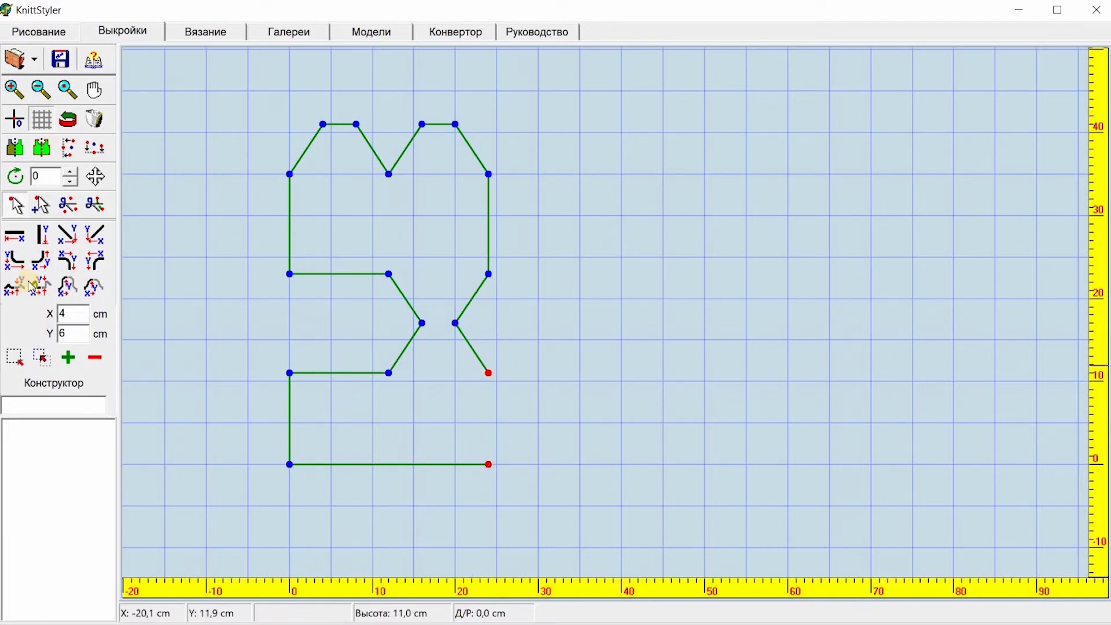
pyautogui.click(11, 240)
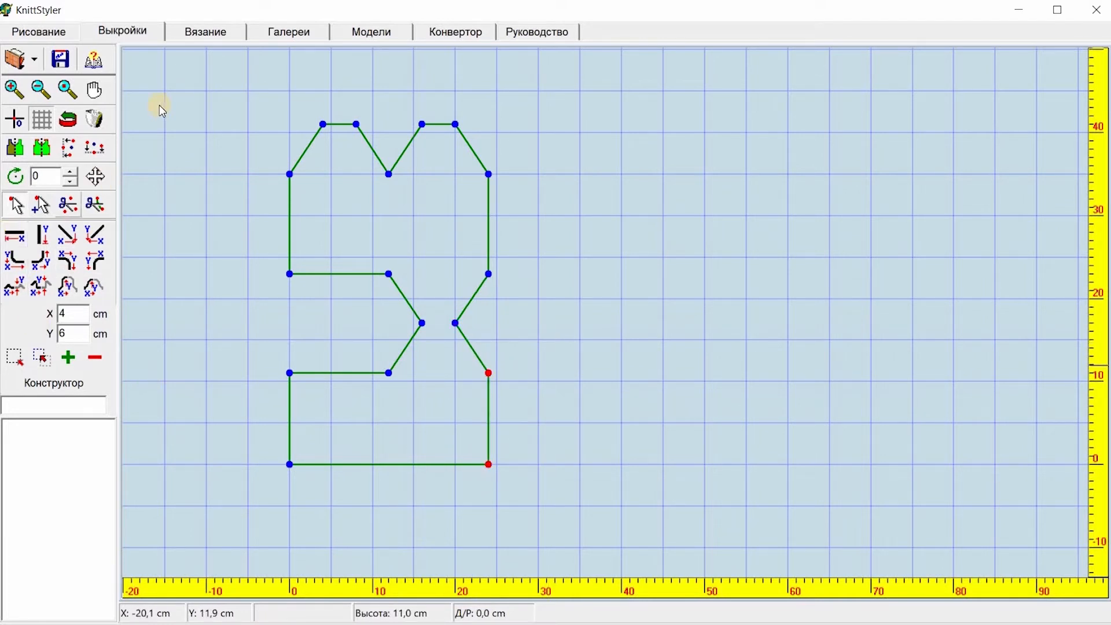
# Step: Preview the finished outline in the Drawing and Knitting tabs, ending in the Drawing tab
pyautogui.click(37, 27)
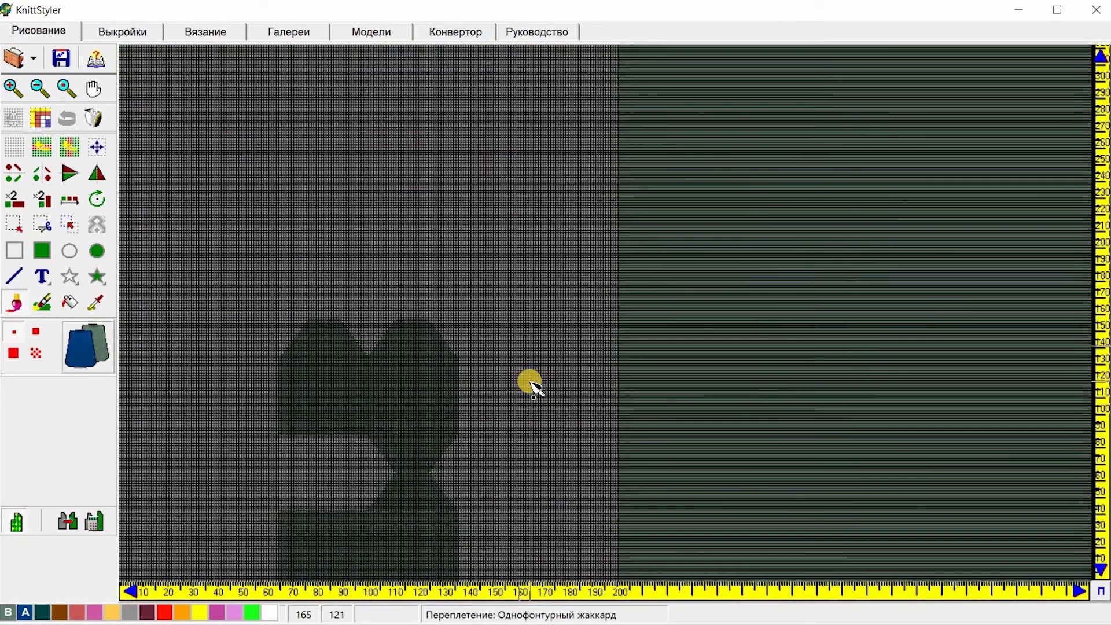
pyautogui.click(137, 34)
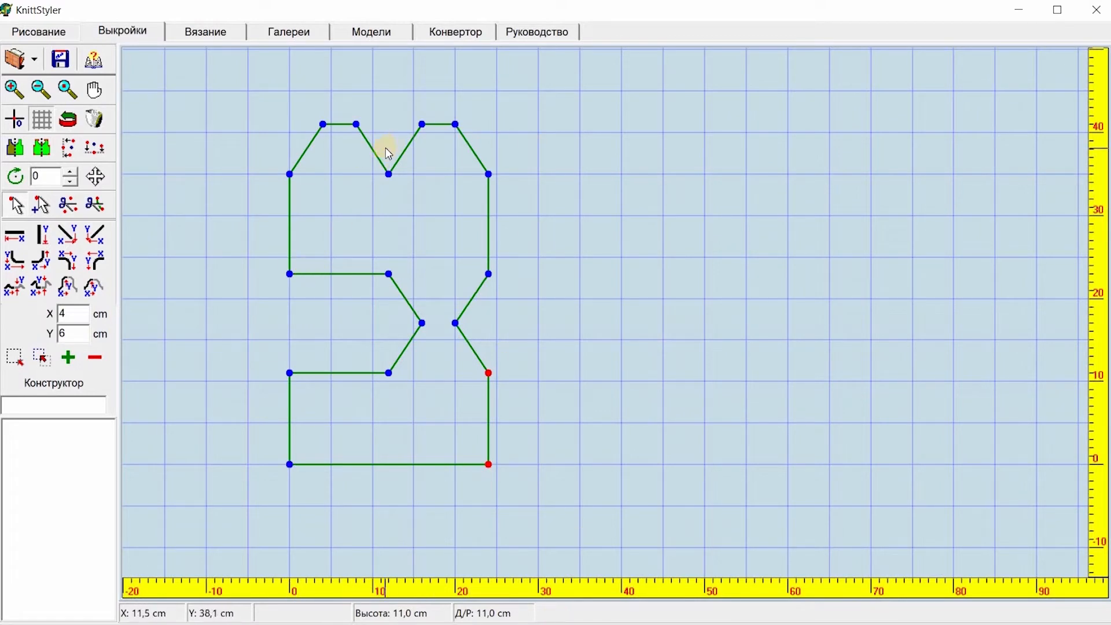
pyautogui.click(61, 33)
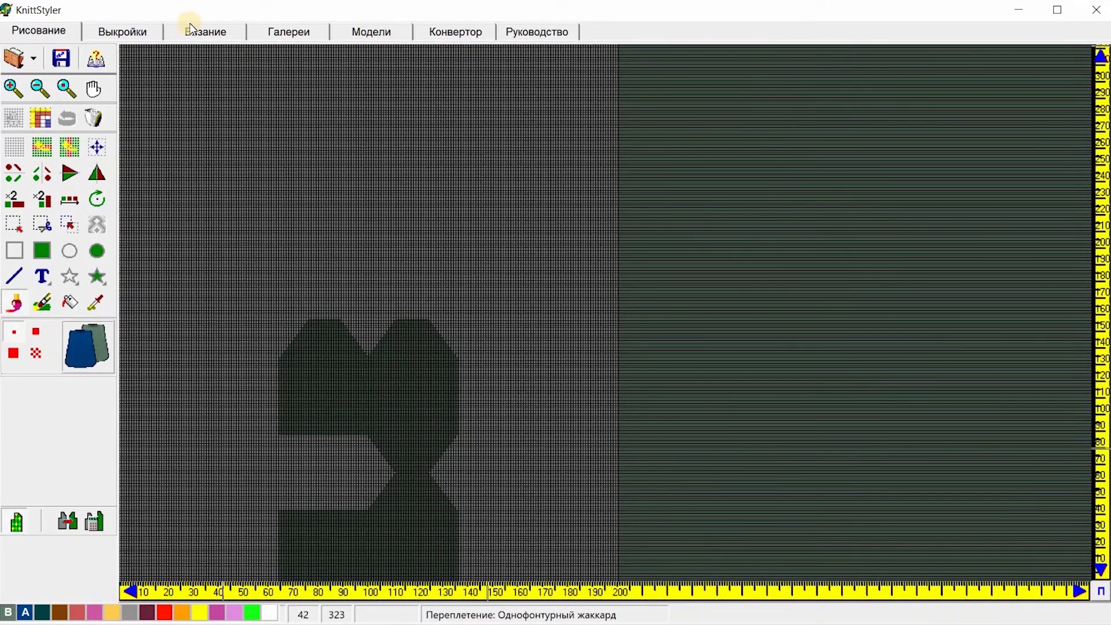
pyautogui.click(192, 36)
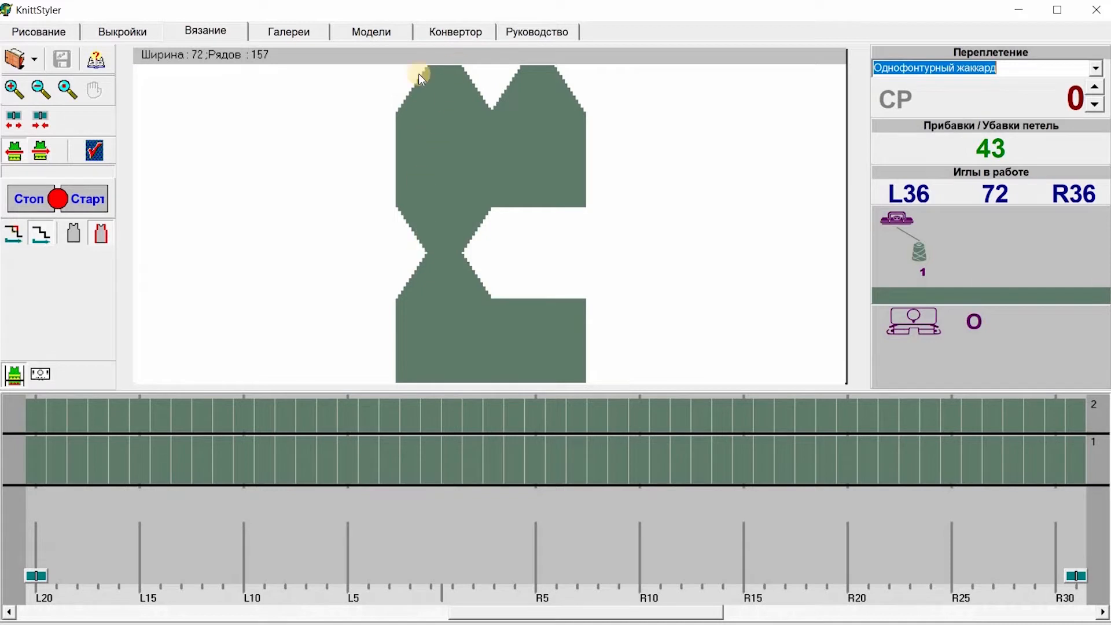
pyautogui.click(45, 32)
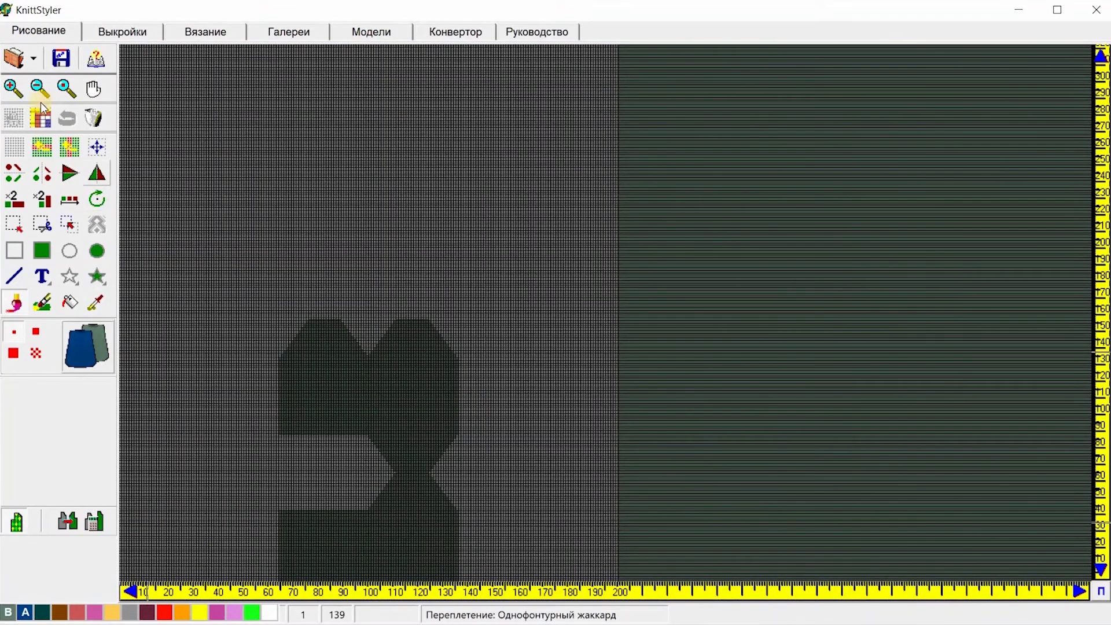
# Step: Zoom into the sock's lower part, select red as the drawing colour and switch the rulers to centimetres
pyautogui.click(13, 87)
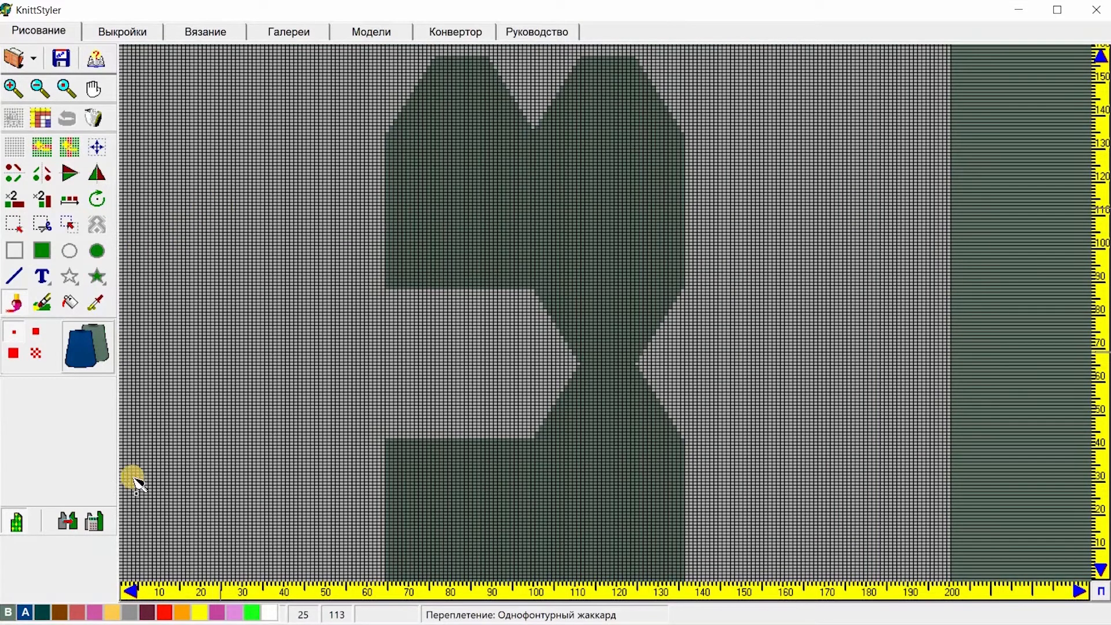
pyautogui.click(165, 612)
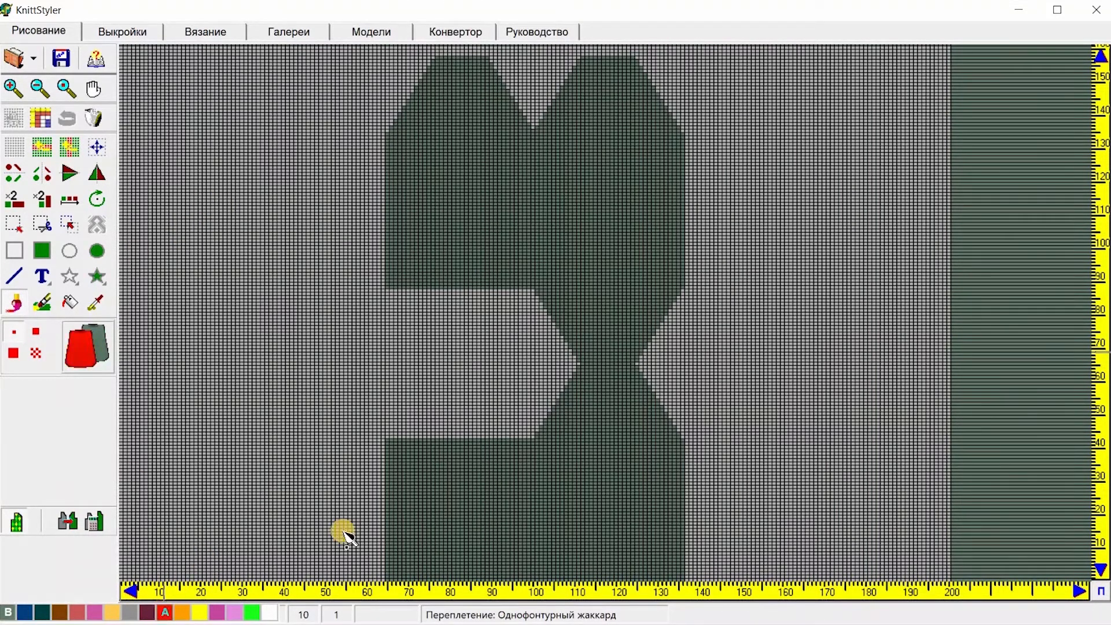
pyautogui.click(14, 88)
pyautogui.click(15, 88)
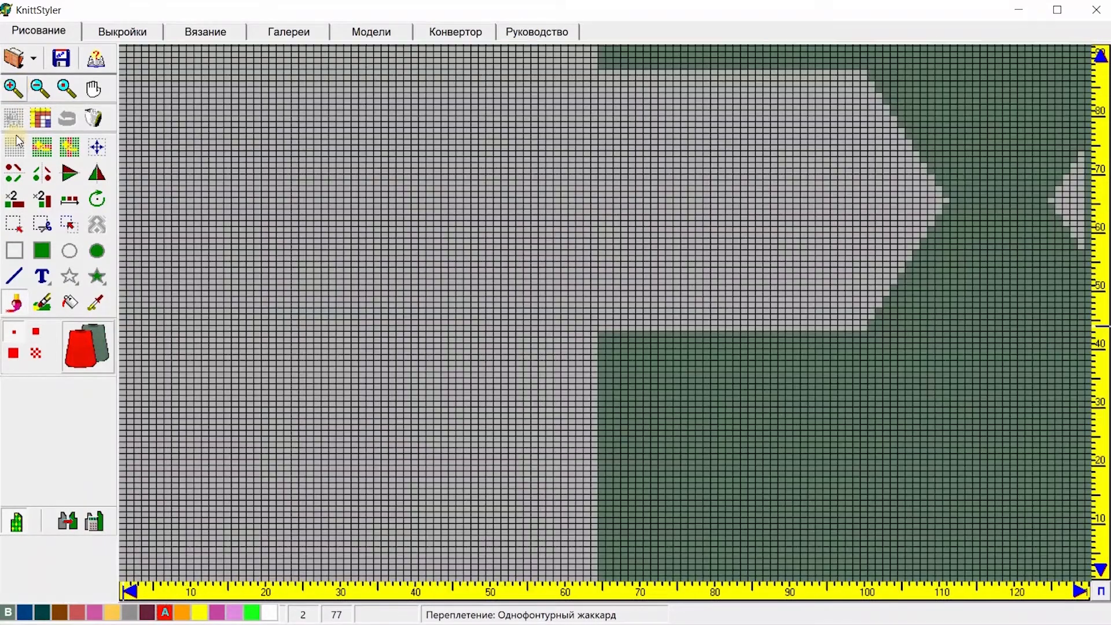
pyautogui.click(15, 88)
pyautogui.click(94, 88)
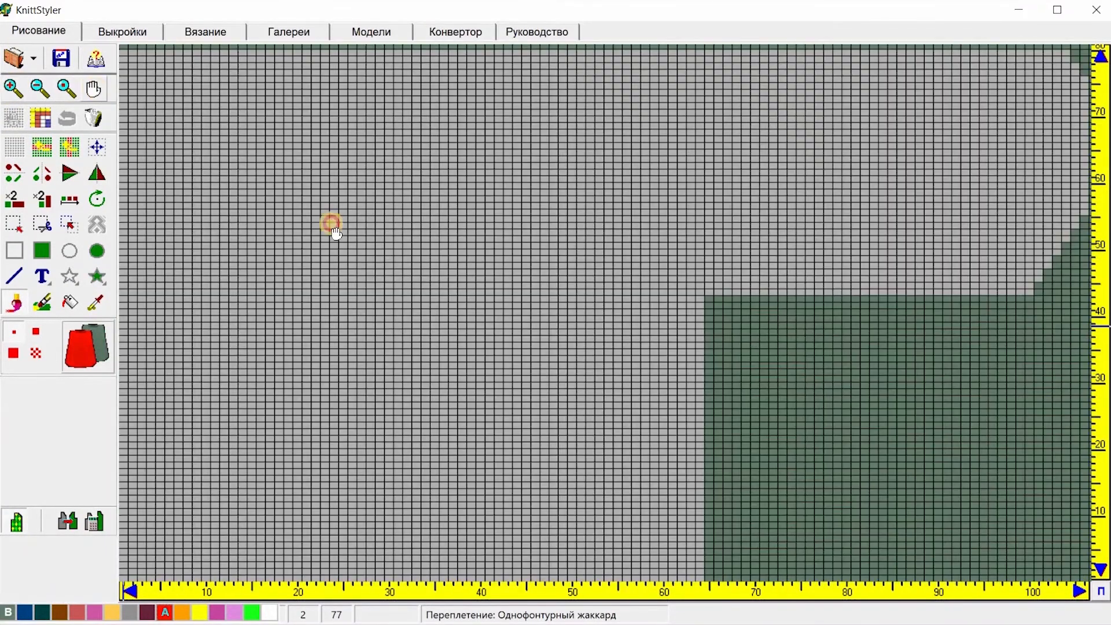
pyautogui.moveTo(955, 463); pyautogui.dragTo(489, 417)
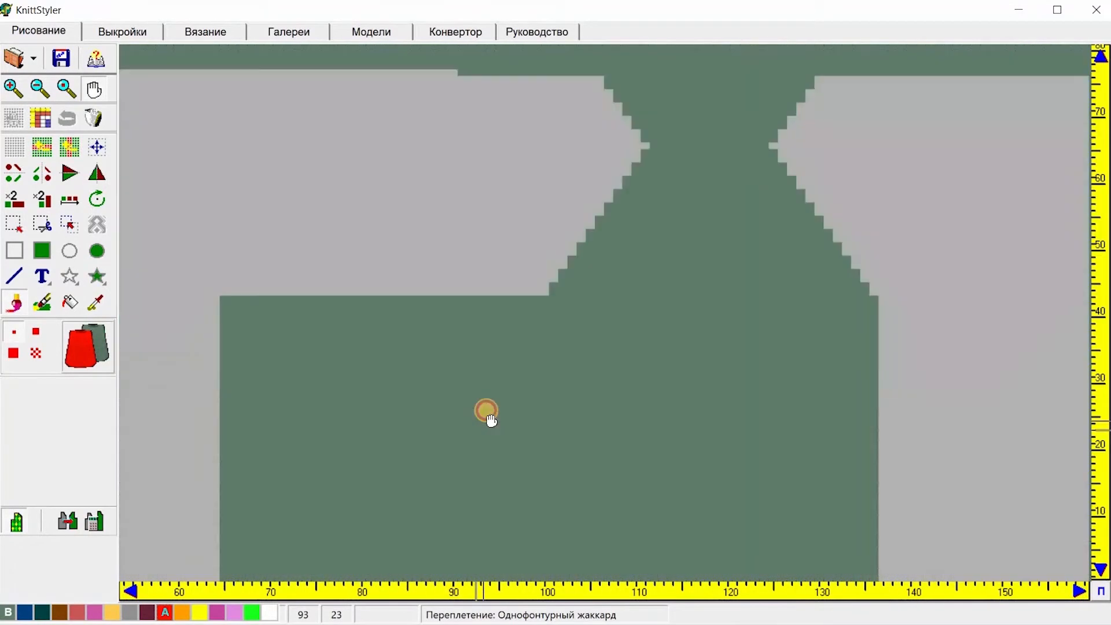
pyautogui.click(1101, 590)
pyautogui.click(1101, 591)
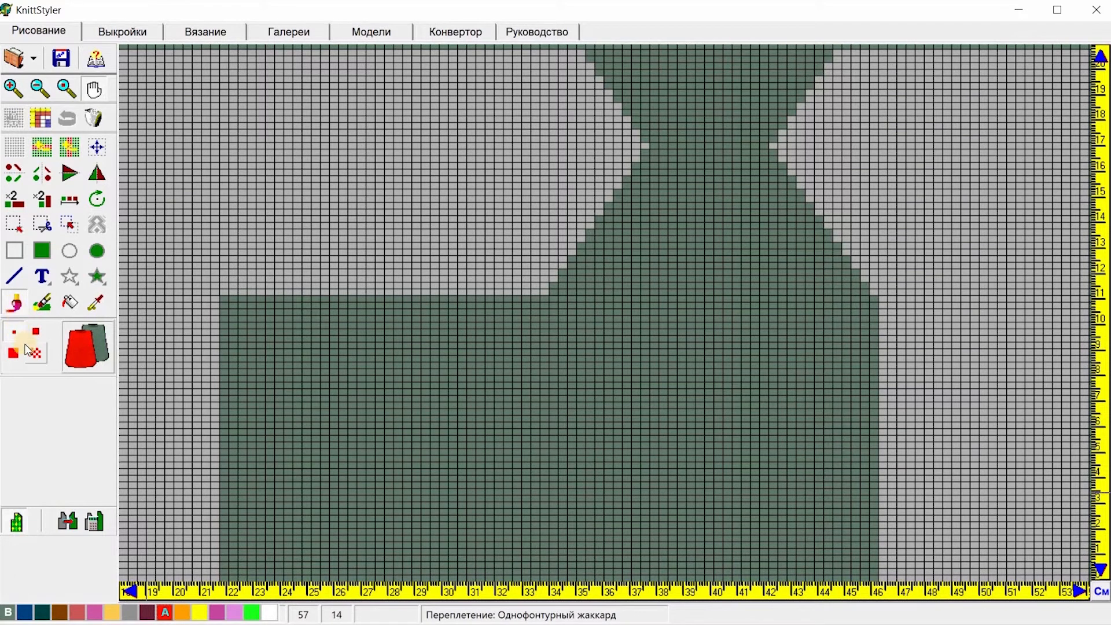
# Step: Draw a red vertical stripe about 8 cm tall at the right edge of the sock's lower part
pyautogui.click(33, 334)
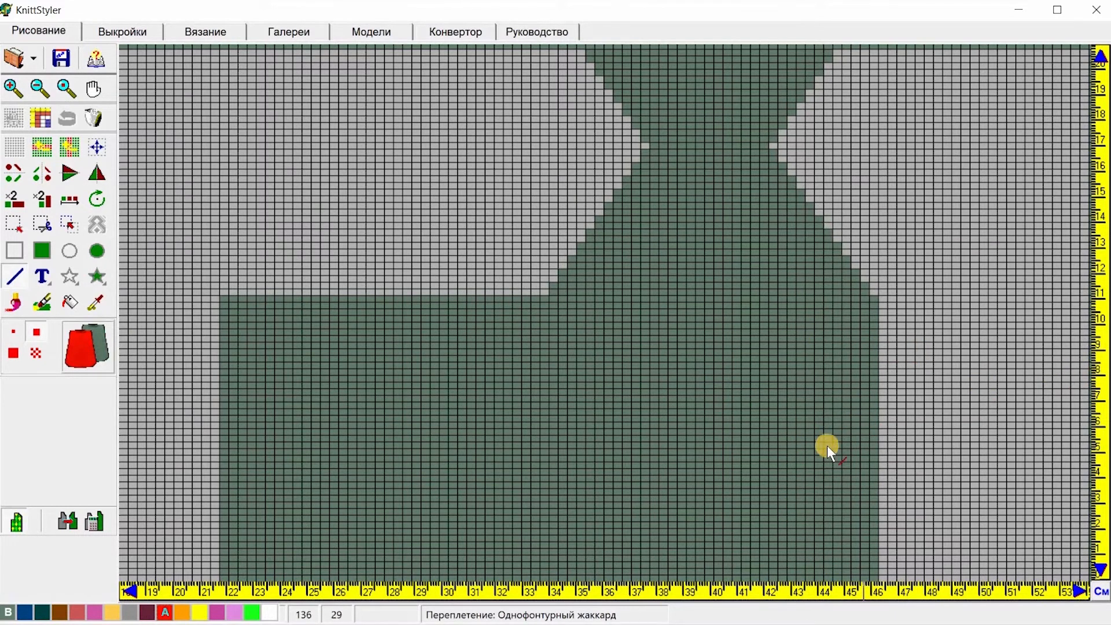
pyautogui.click(93, 88)
pyautogui.click(289, 218)
pyautogui.moveTo(292, 225); pyautogui.dragTo(881, 419)
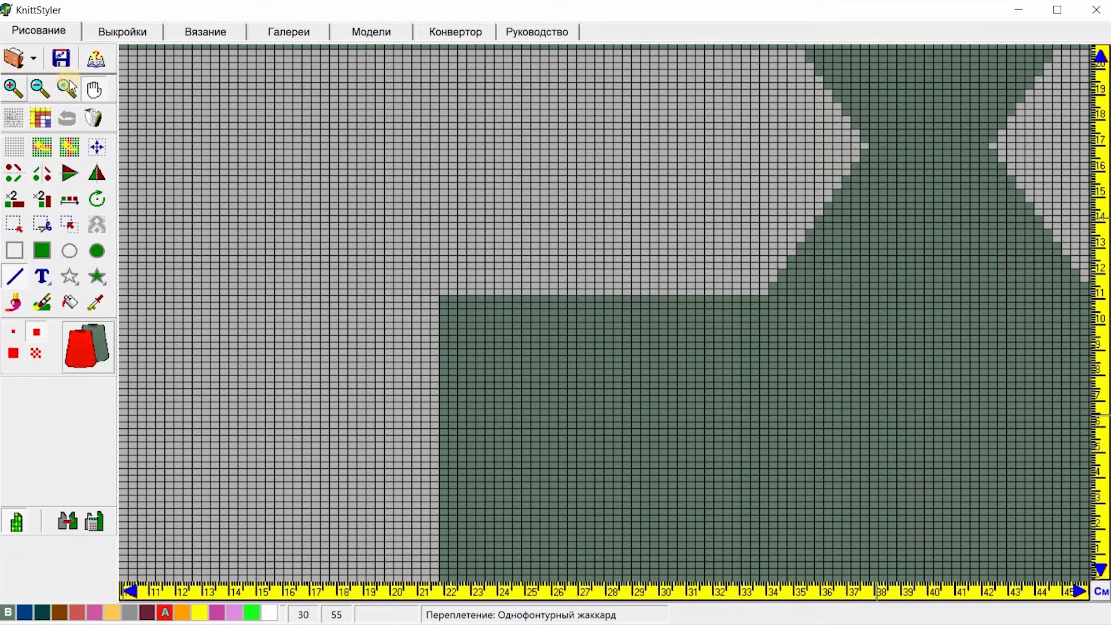
pyautogui.click(94, 89)
pyautogui.moveTo(1058, 370); pyautogui.dragTo(1057, 495)
pyautogui.moveTo(1056, 579); pyautogui.dragTo(1057, 581)
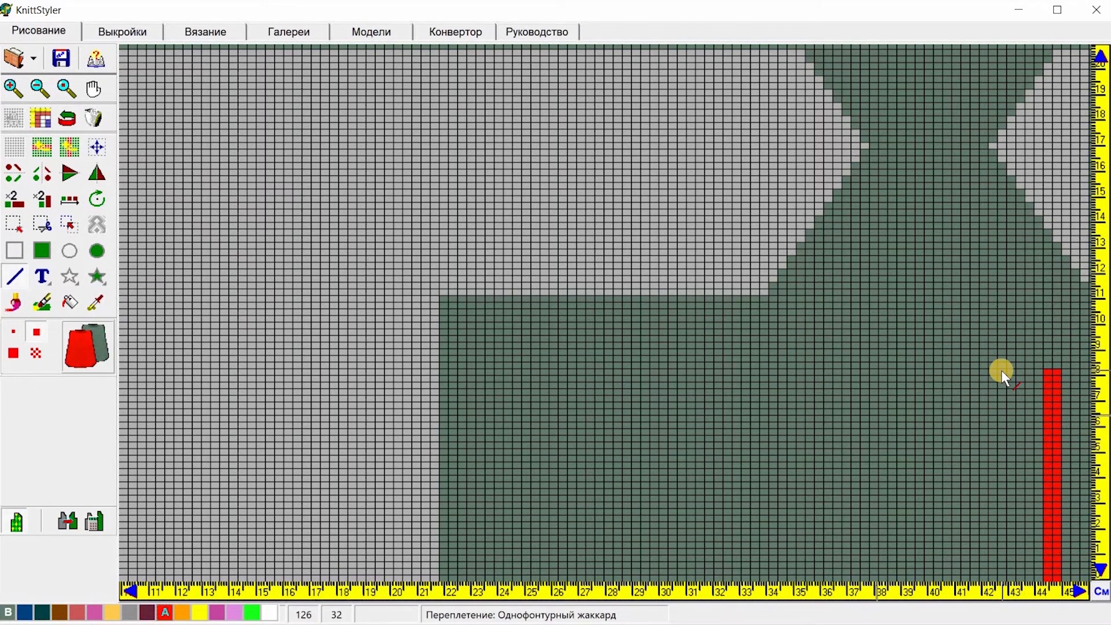
# Step: Draw four more red vertical stripes about 8 cm tall, spaced leftward across the lower part
pyautogui.moveTo(1002, 370); pyautogui.dragTo(1000, 581)
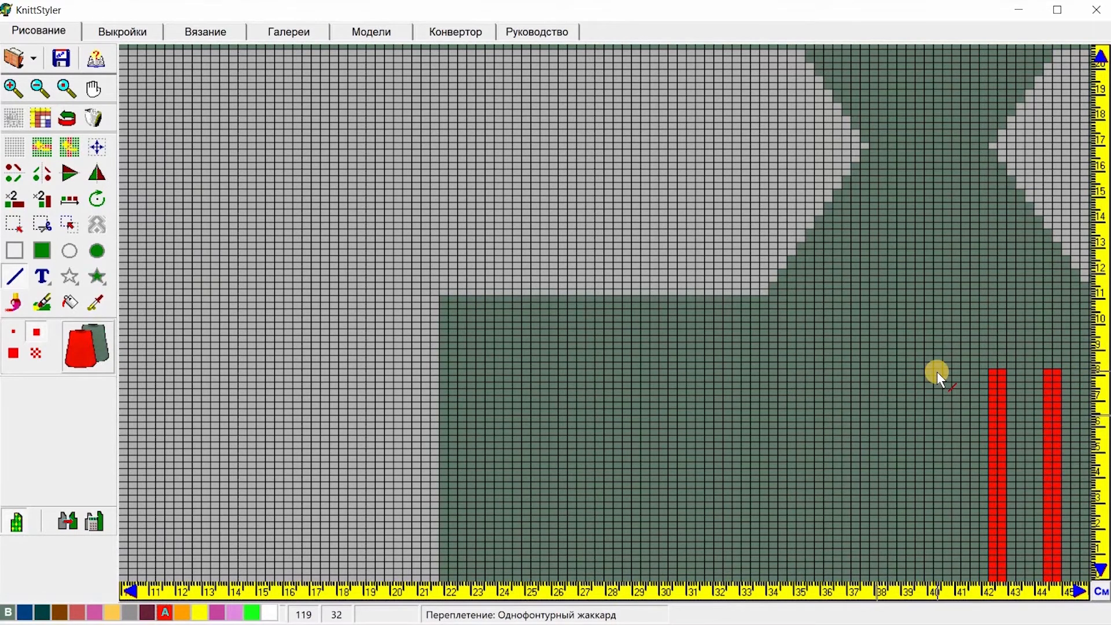
pyautogui.moveTo(936, 374); pyautogui.dragTo(936, 576)
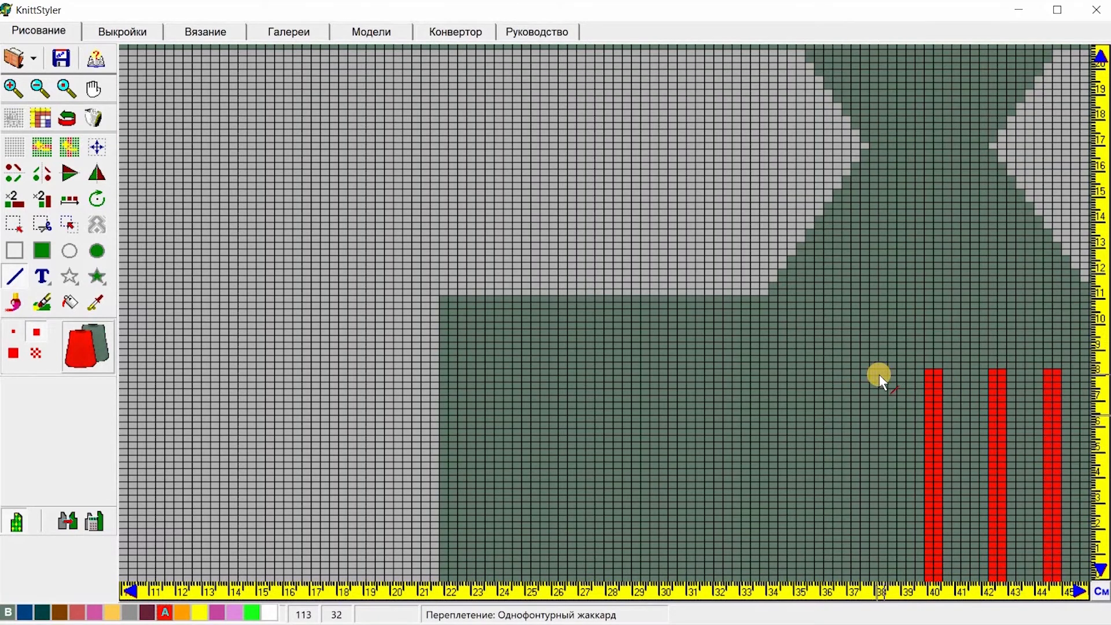
pyautogui.moveTo(877, 369); pyautogui.dragTo(873, 577)
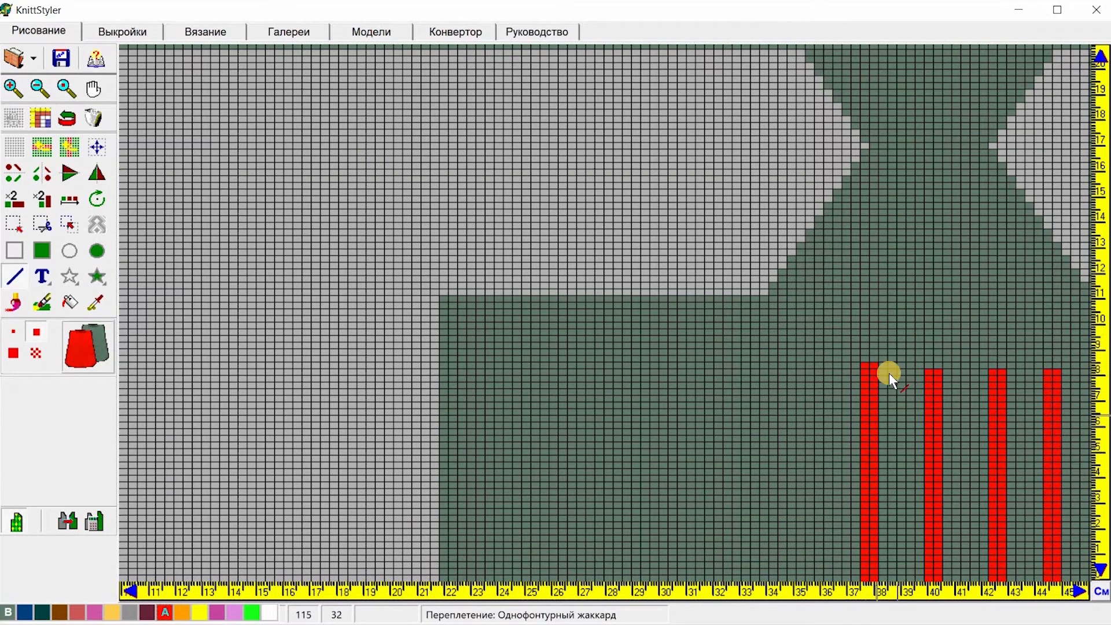
pyautogui.moveTo(824, 373); pyautogui.dragTo(818, 578)
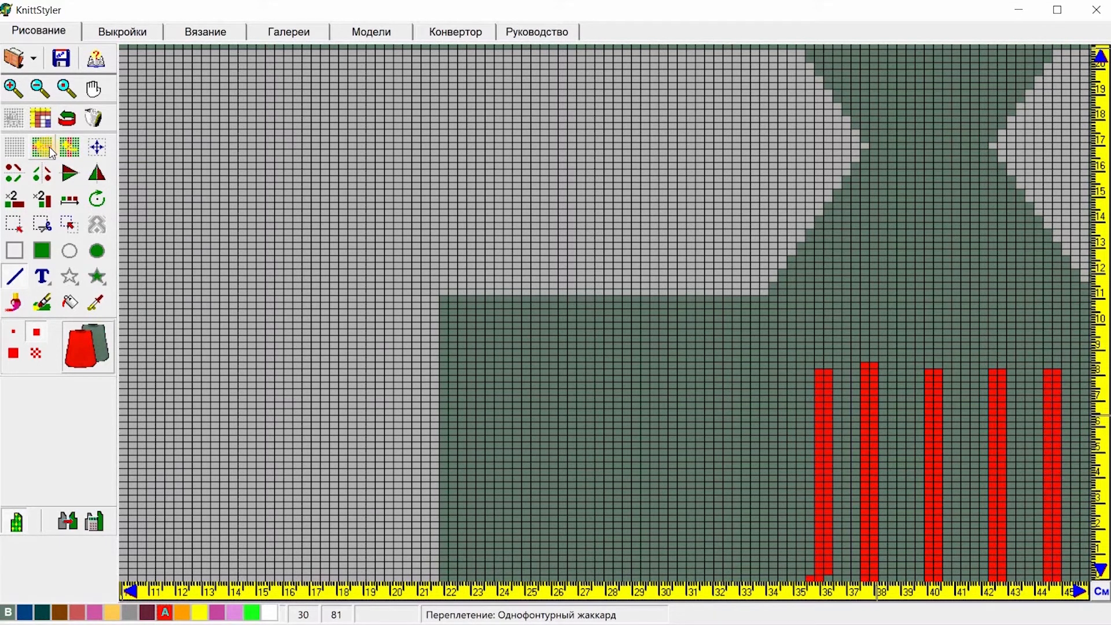
pyautogui.click(75, 150)
pyautogui.click(845, 430)
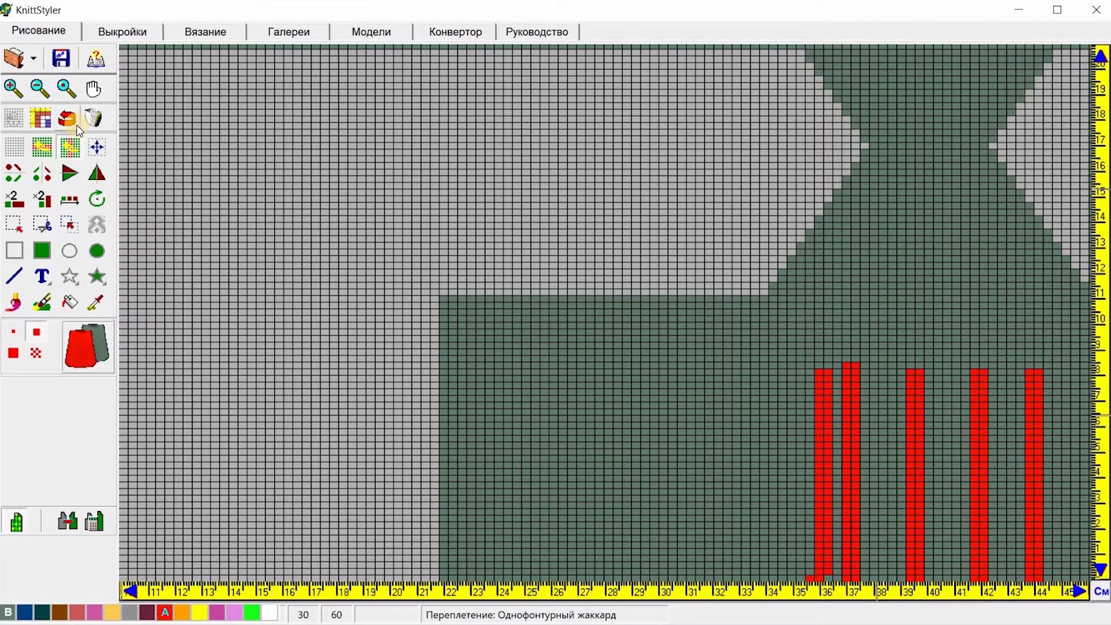
pyautogui.click(59, 119)
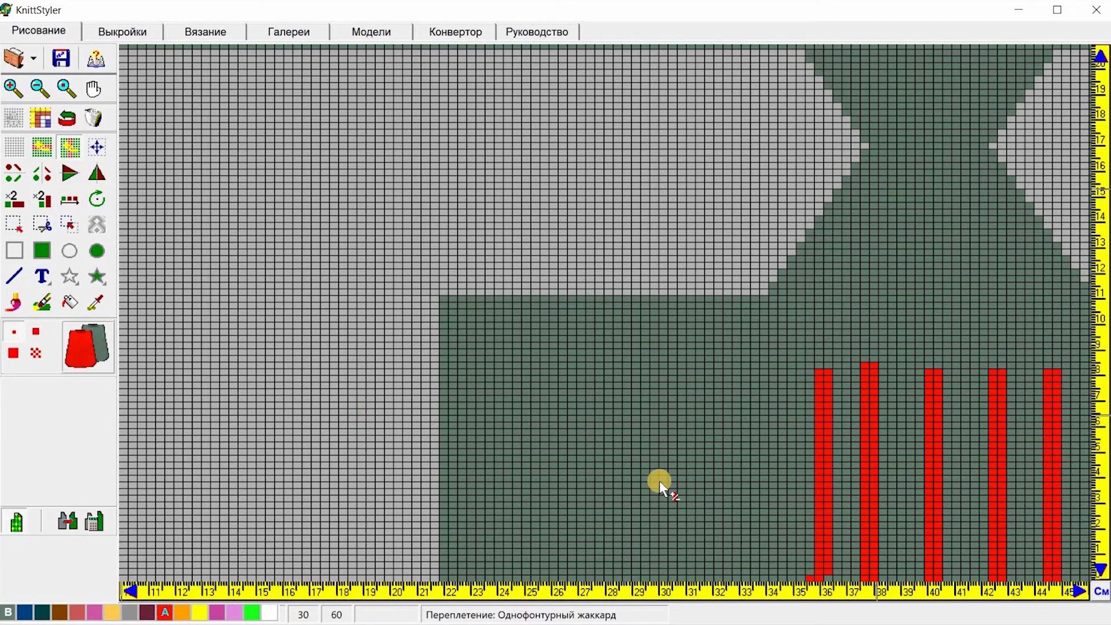
# Step: Delete stitch columns between the red stripes to narrow the gaps between them
pyautogui.click(845, 478)
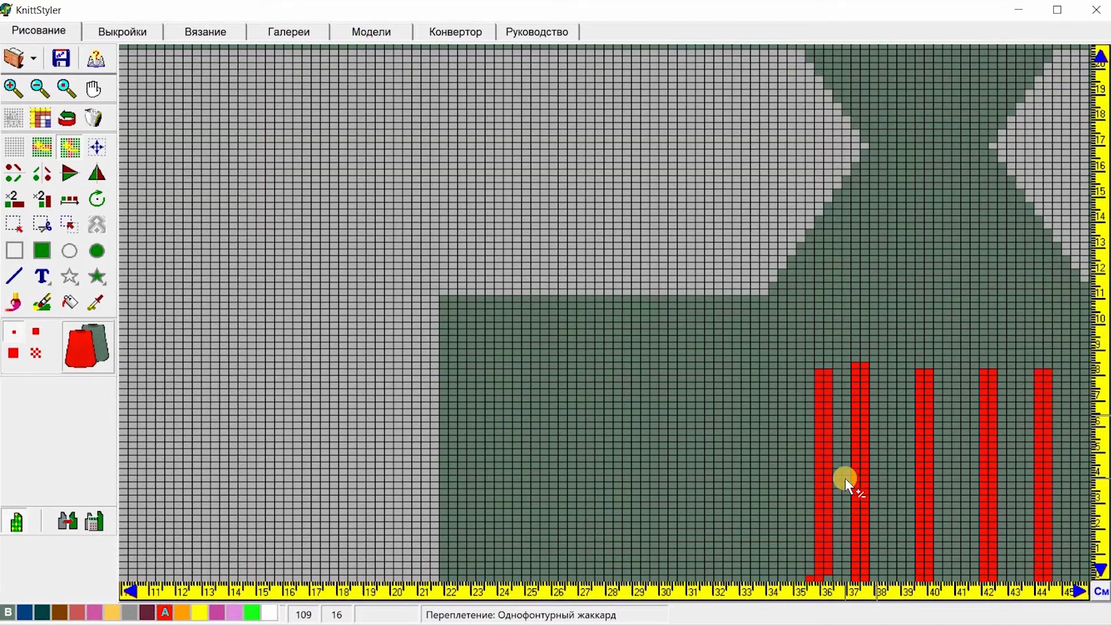
pyautogui.click(894, 481)
pyautogui.click(884, 481)
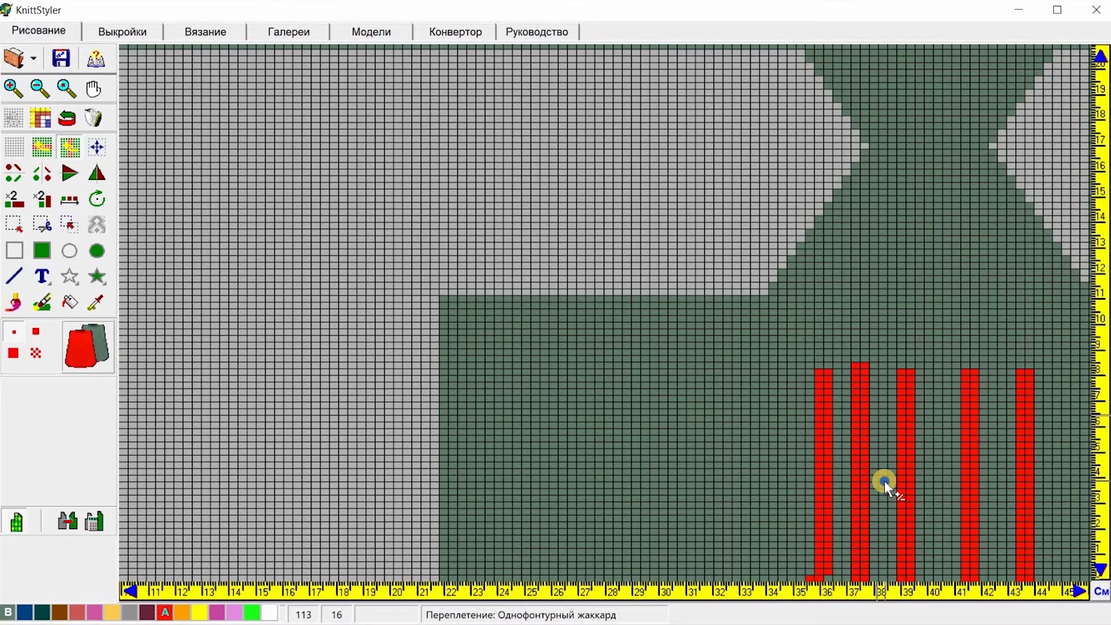
# Step: Delete further stitch columns so the gaps between all five red stripes become equally narrow
pyautogui.click(885, 481)
pyautogui.click(928, 488)
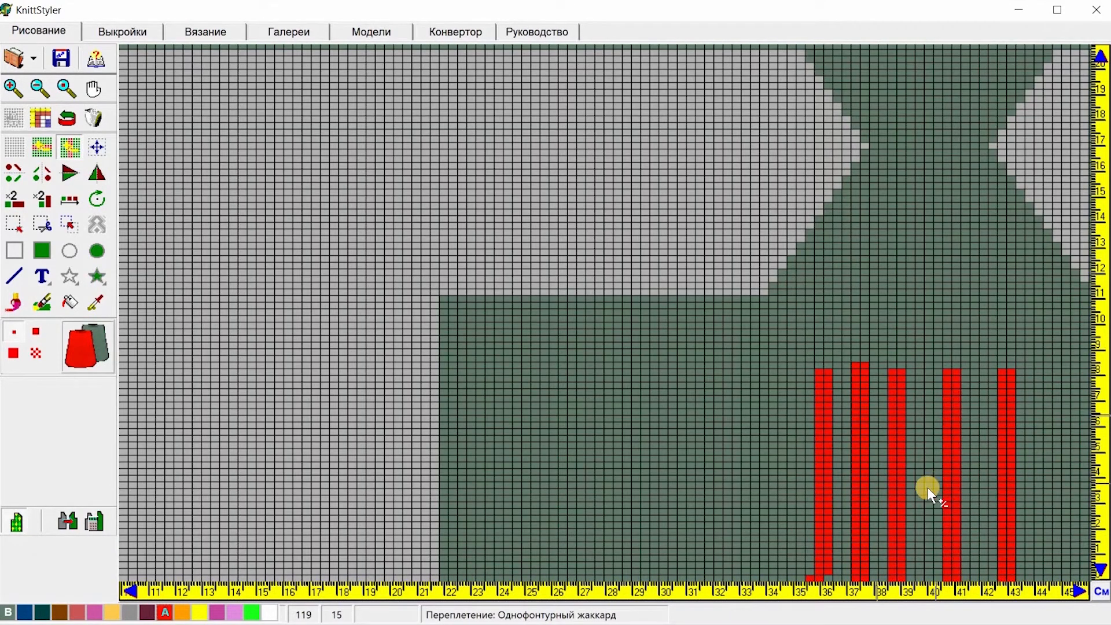
pyautogui.click(919, 488)
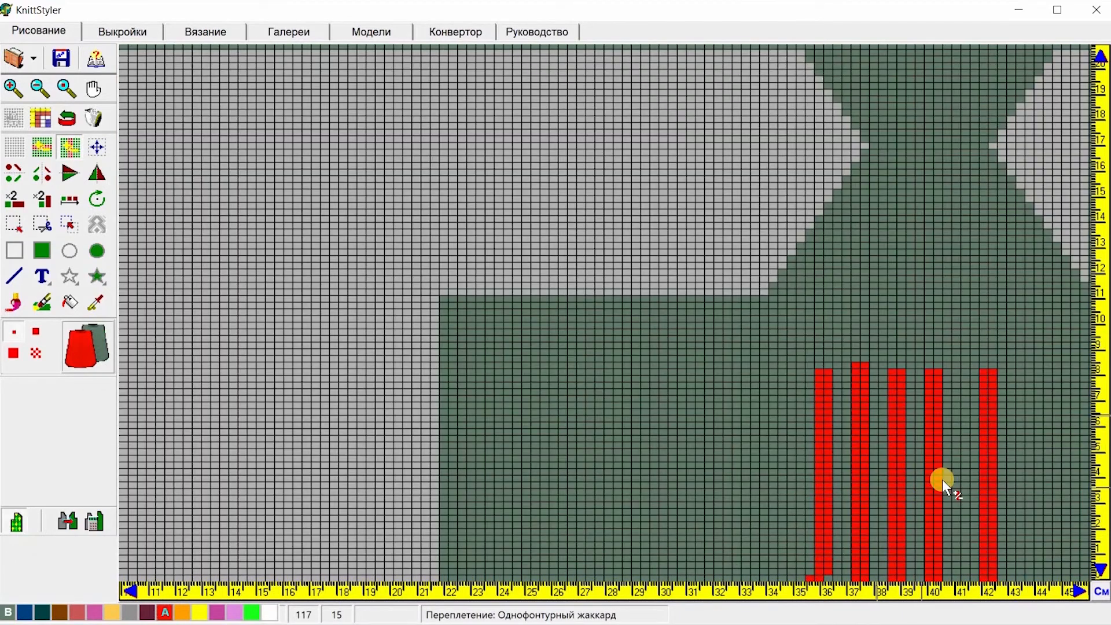
pyautogui.click(960, 483)
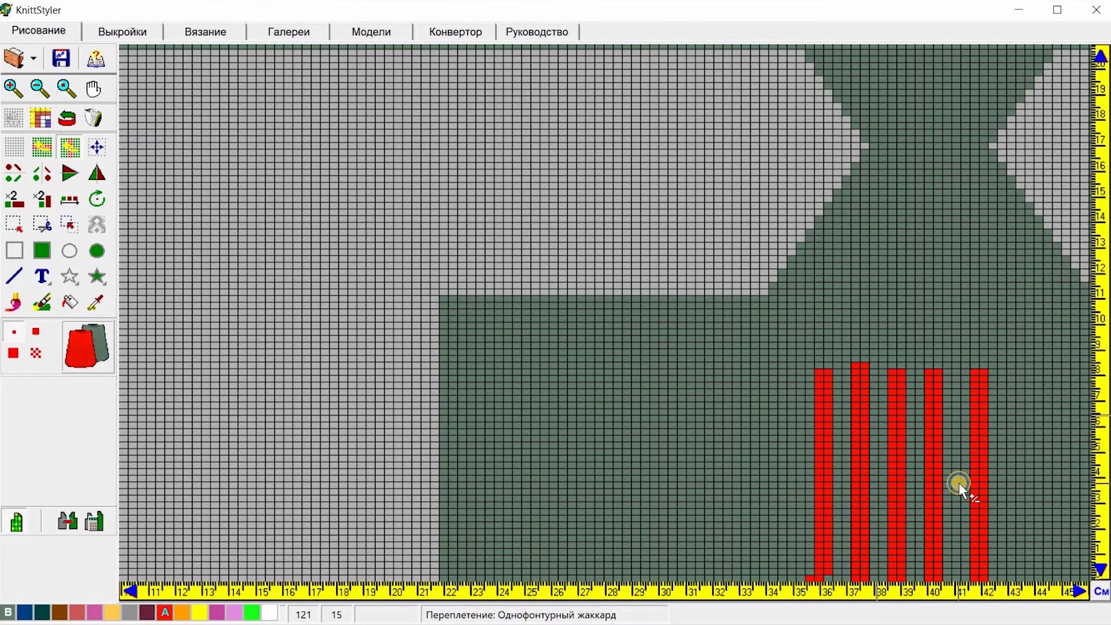
pyautogui.click(959, 482)
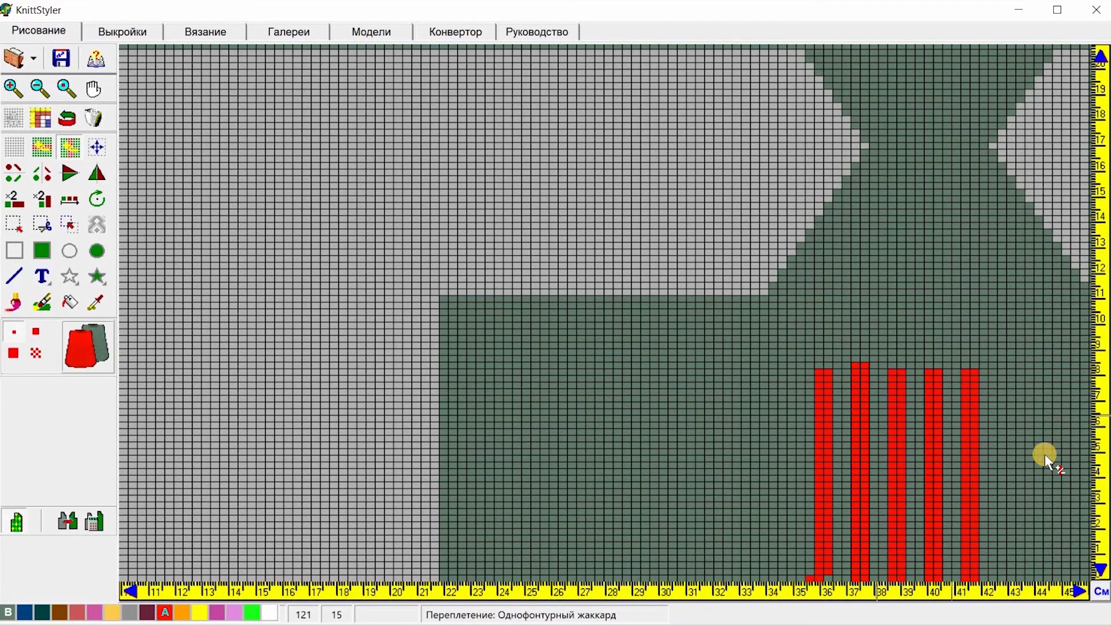
# Step: Select the five-stripe block and stamp copies of it across the sock's lower part from 22 cm to 44 cm
pyautogui.click(15, 226)
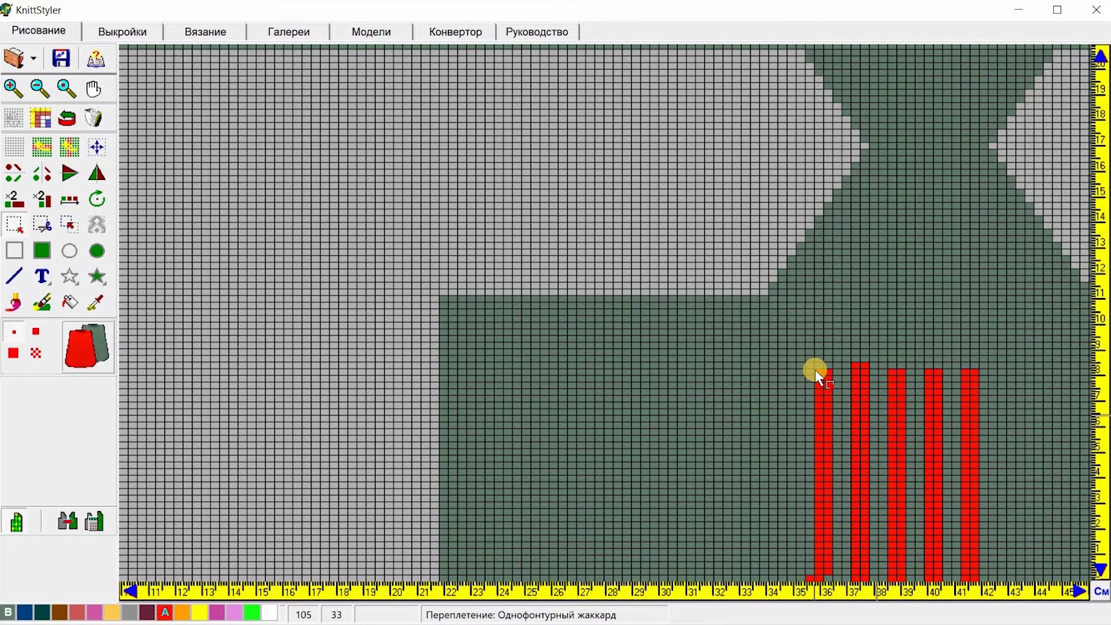
pyautogui.moveTo(816, 370); pyautogui.dragTo(981, 572)
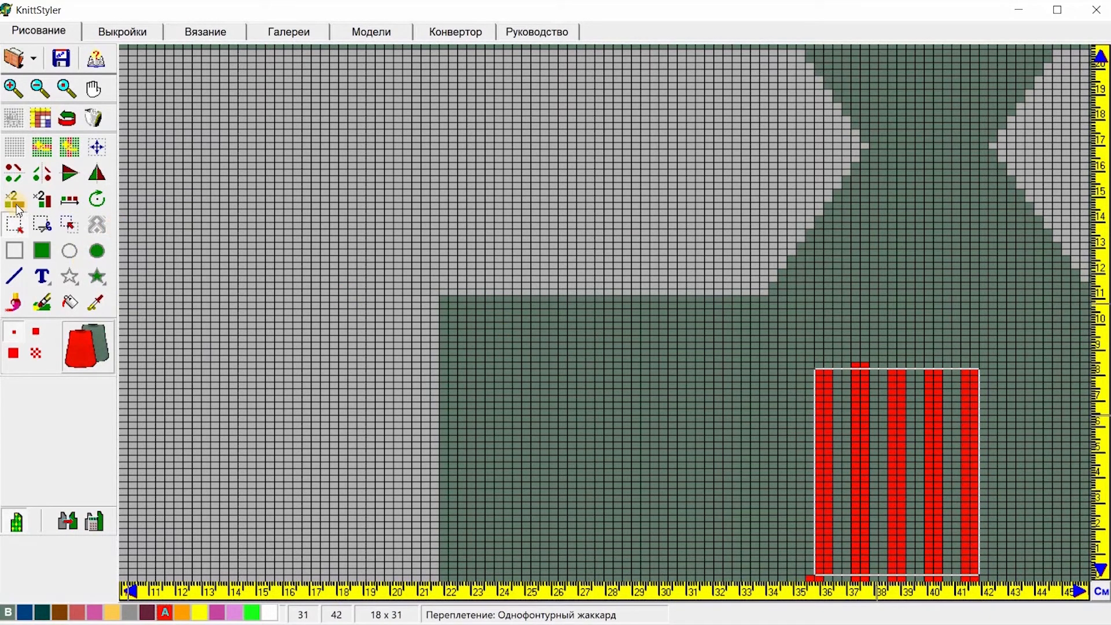
pyautogui.click(446, 577)
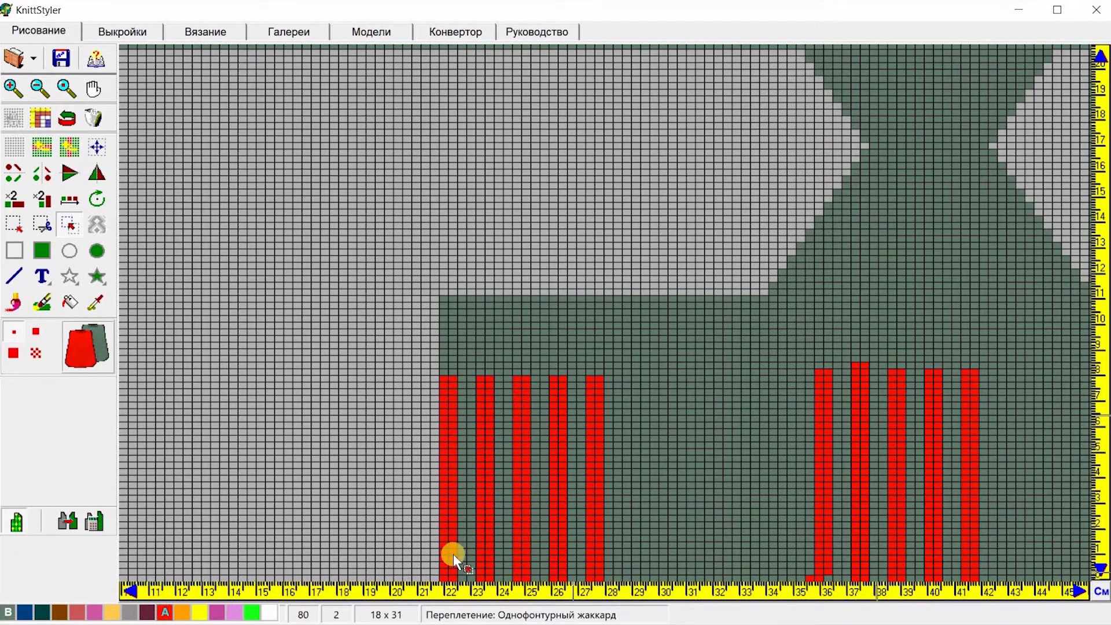
pyautogui.click(627, 577)
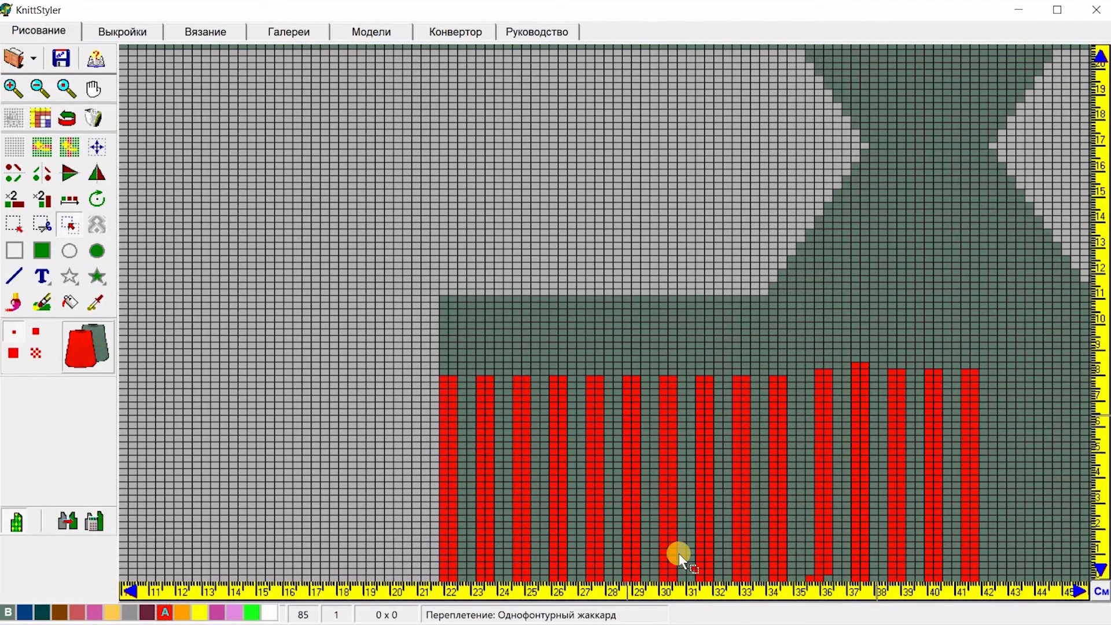
pyautogui.click(781, 577)
pyautogui.click(775, 578)
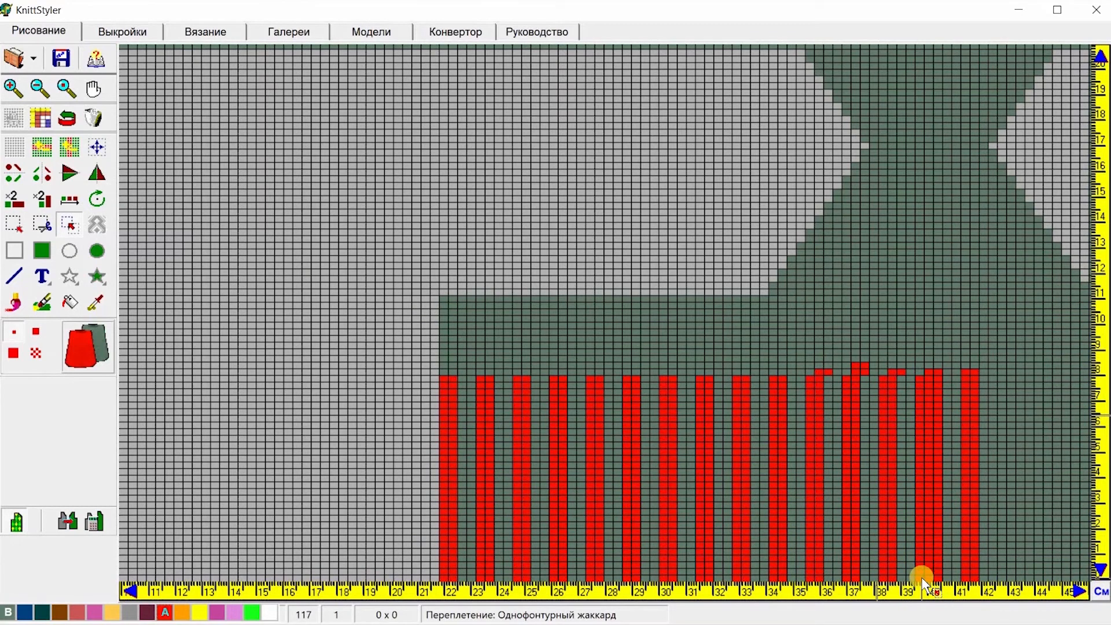
pyautogui.click(882, 578)
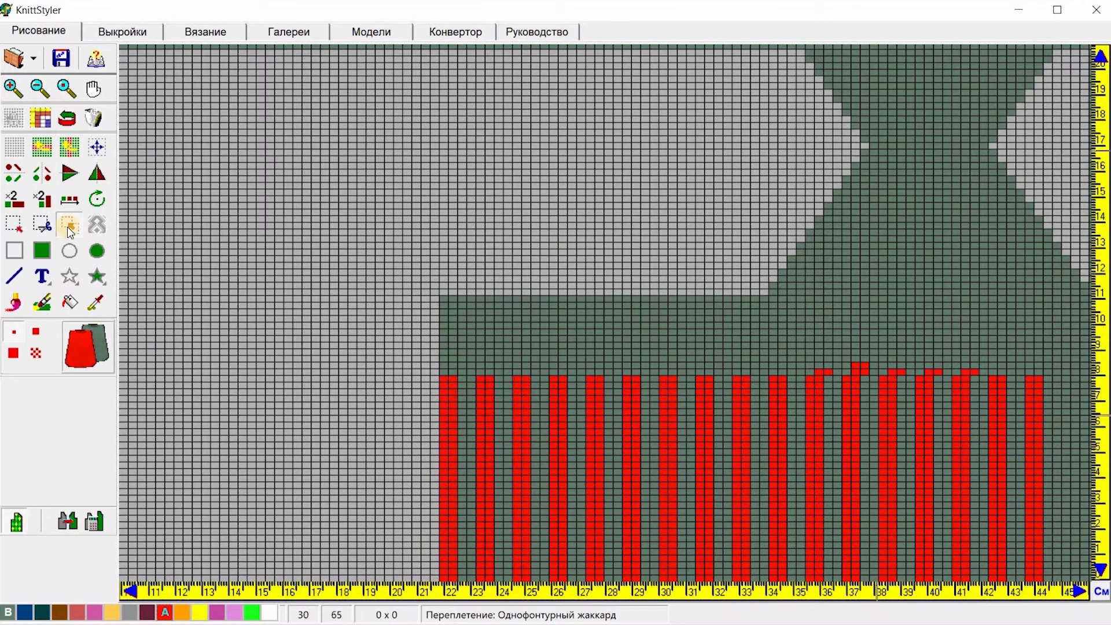
# Step: Erase the stray red cells sticking out above the stripes across the lower part
pyautogui.click(41, 218)
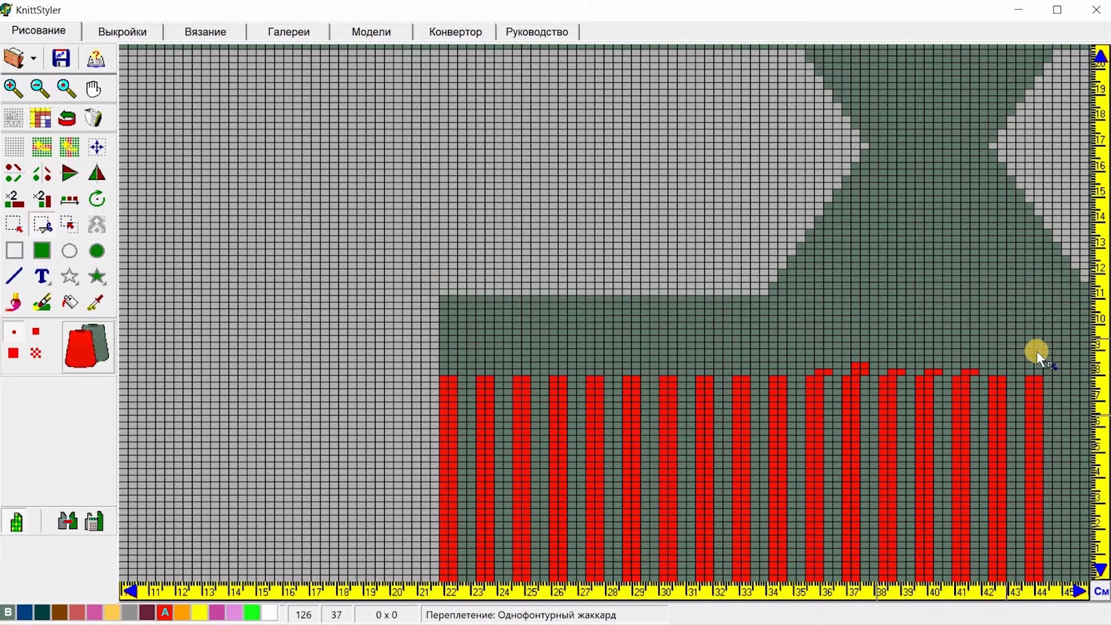
pyautogui.moveTo(1039, 372); pyautogui.dragTo(716, 350)
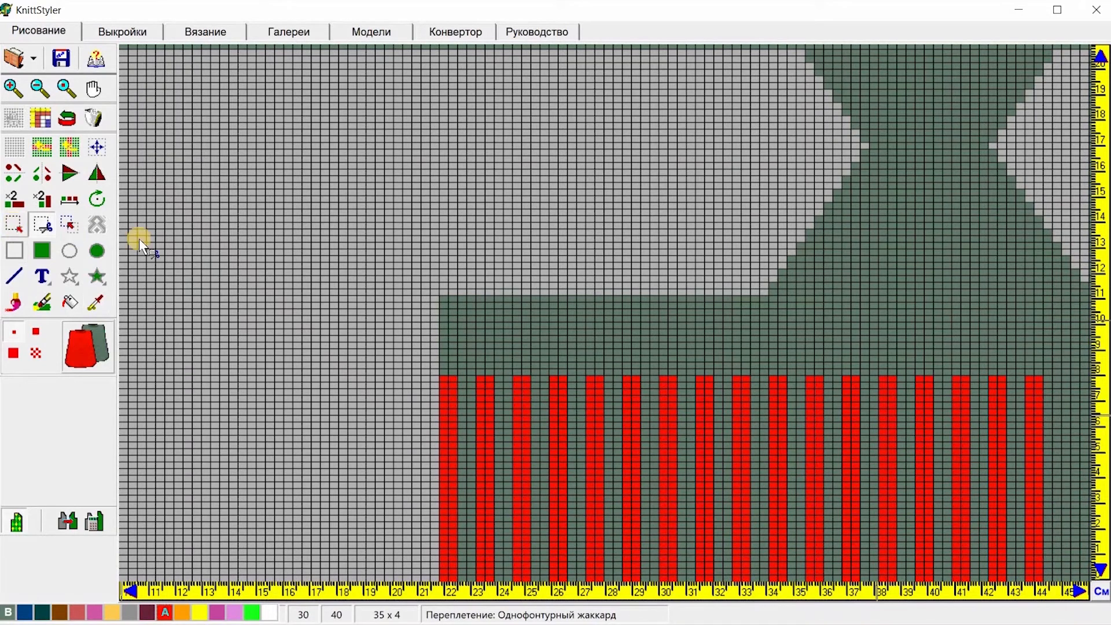
pyautogui.click(68, 227)
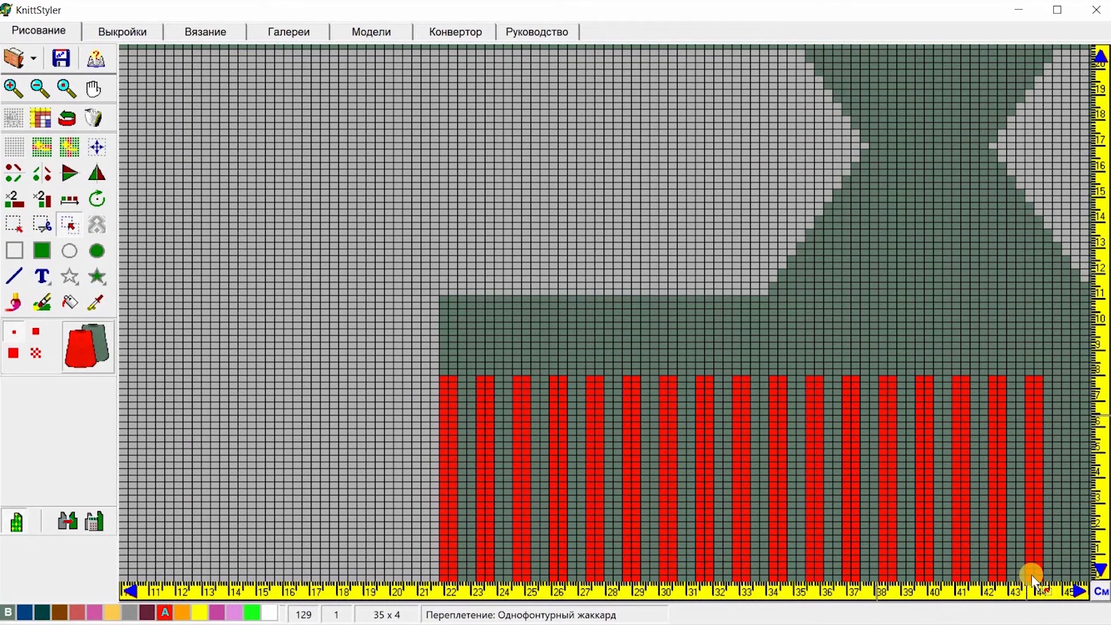
pyautogui.click(1008, 580)
pyautogui.click(991, 581)
pyautogui.click(139, 224)
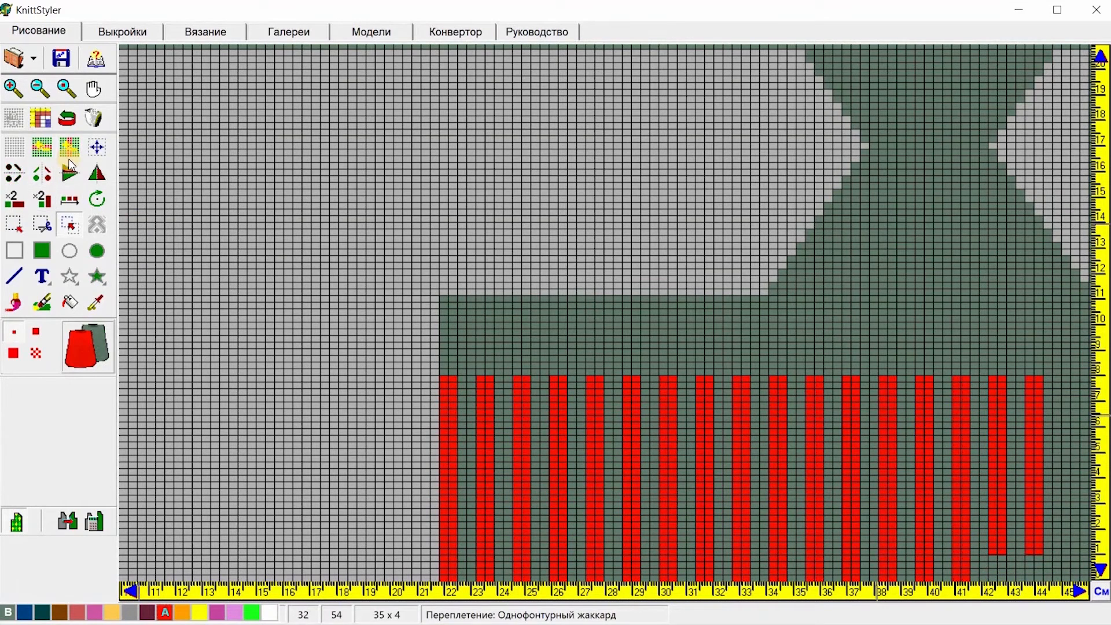
pyautogui.click(71, 119)
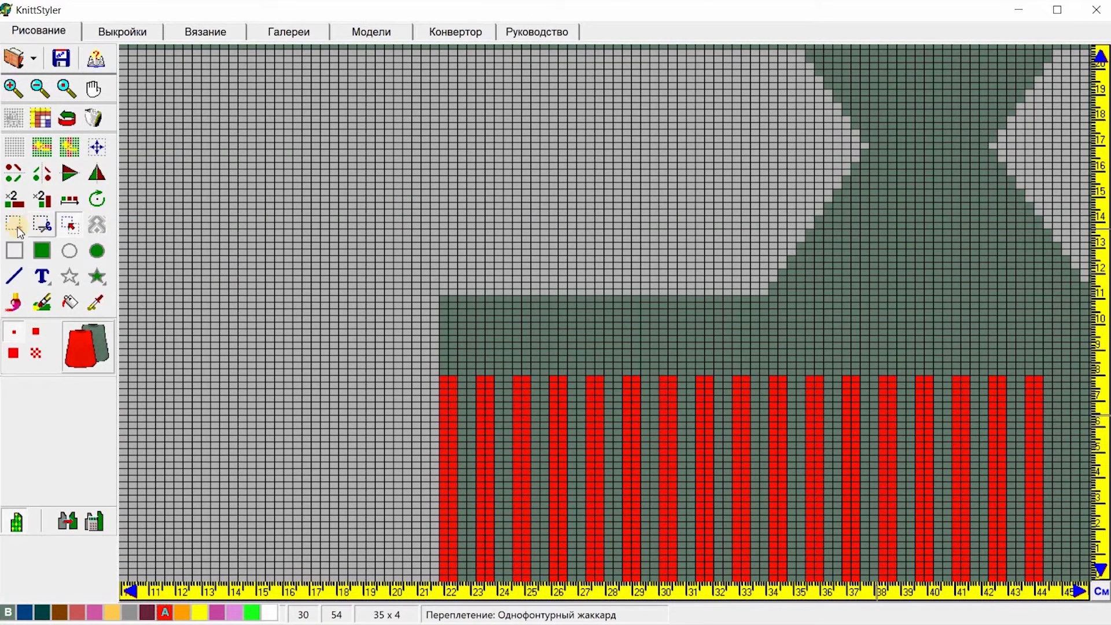
# Step: Select the whole striped band and stamp a copy so the stripes extend to the sock's right edge
pyautogui.click(13, 228)
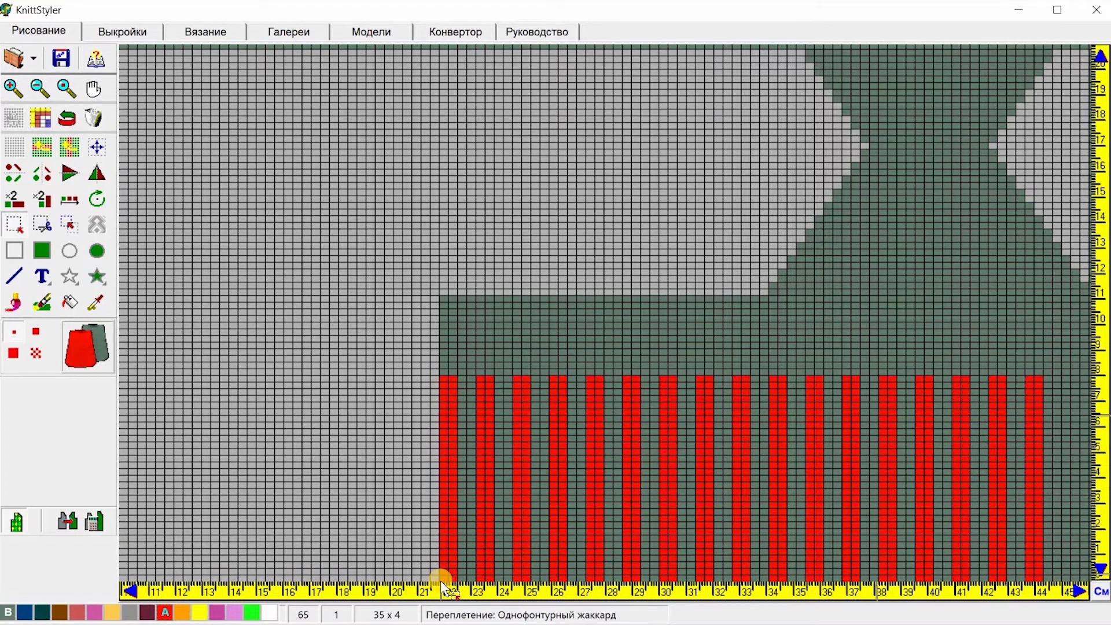
pyautogui.moveTo(441, 579); pyautogui.dragTo(1046, 375)
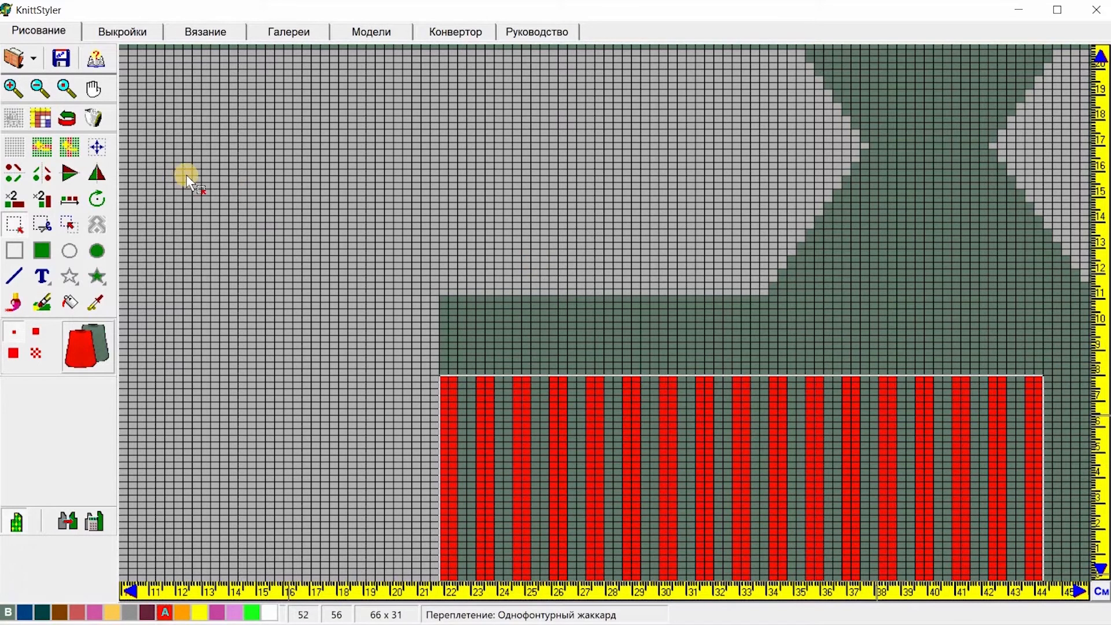
pyautogui.click(66, 227)
pyautogui.click(959, 576)
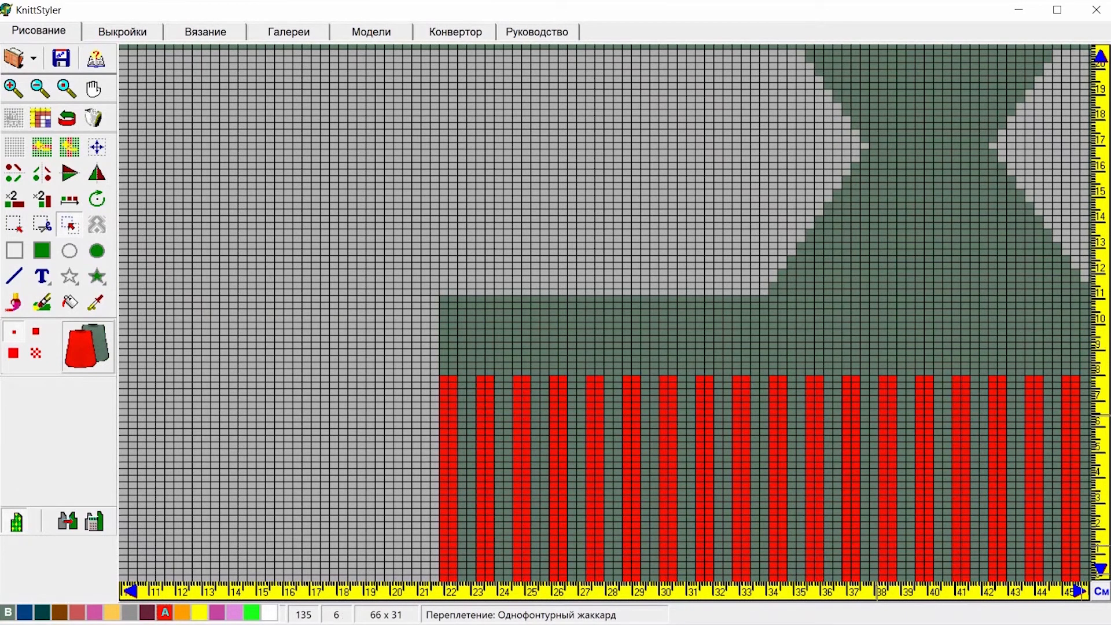
# Step: Pick gallery pattern #25 (24x48) and stamp it onto the sock's upper leg at about 21 cm
pyautogui.click(66, 87)
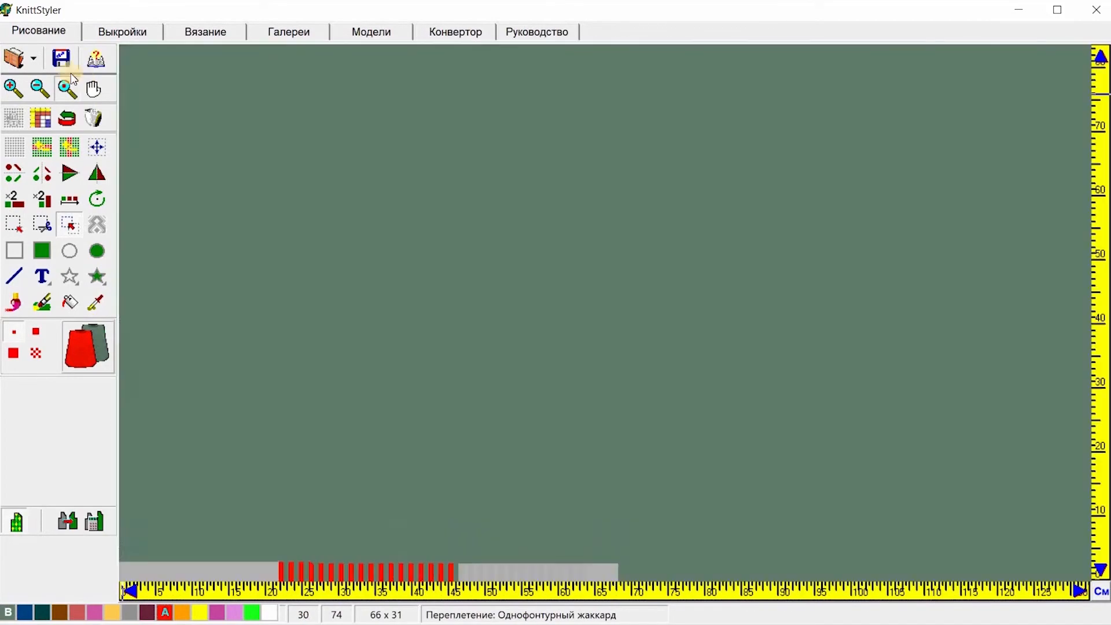
pyautogui.click(13, 90)
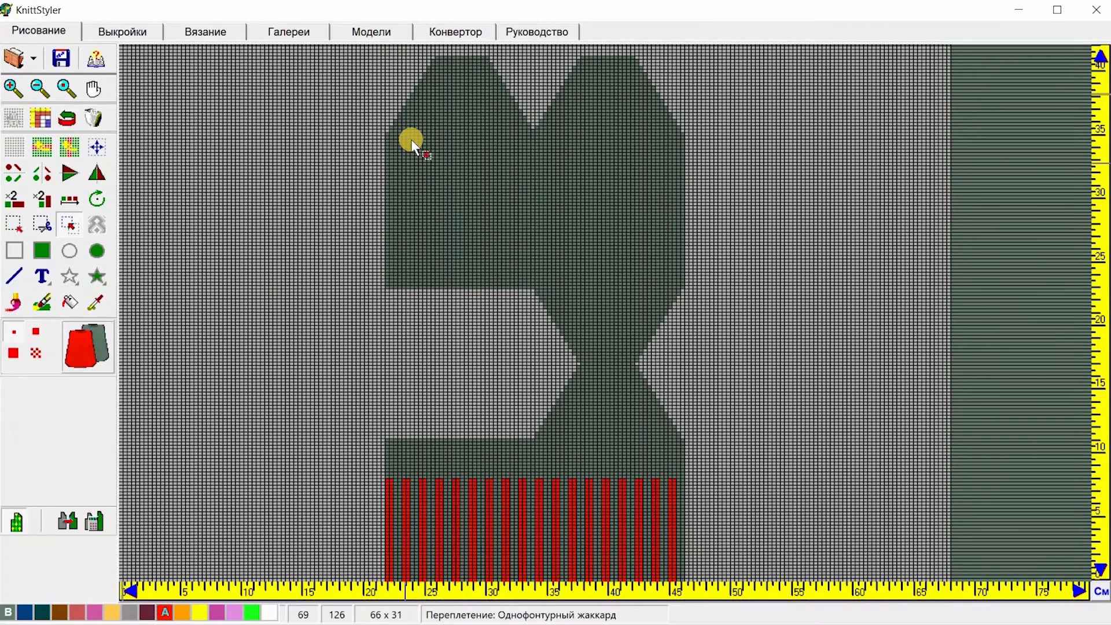
pyautogui.click(304, 32)
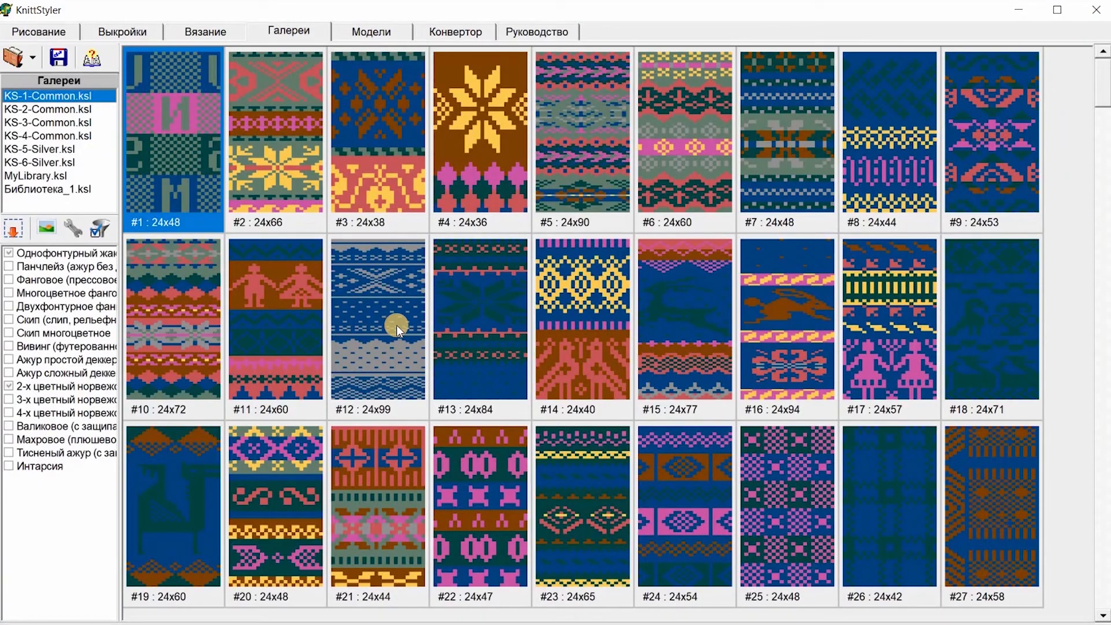
pyautogui.click(794, 503)
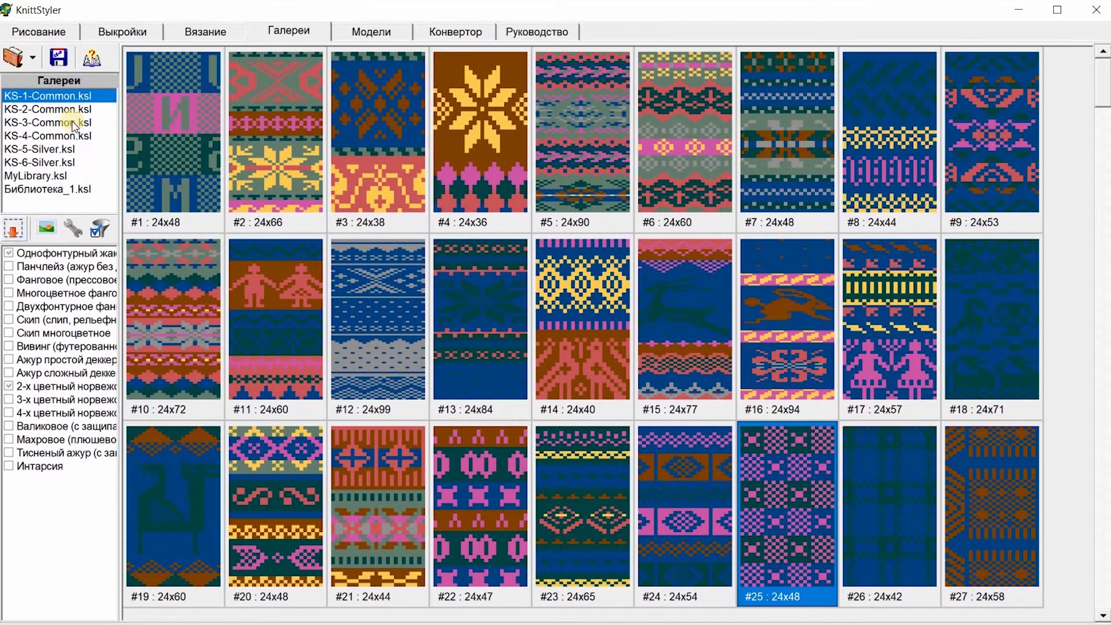
pyautogui.click(67, 33)
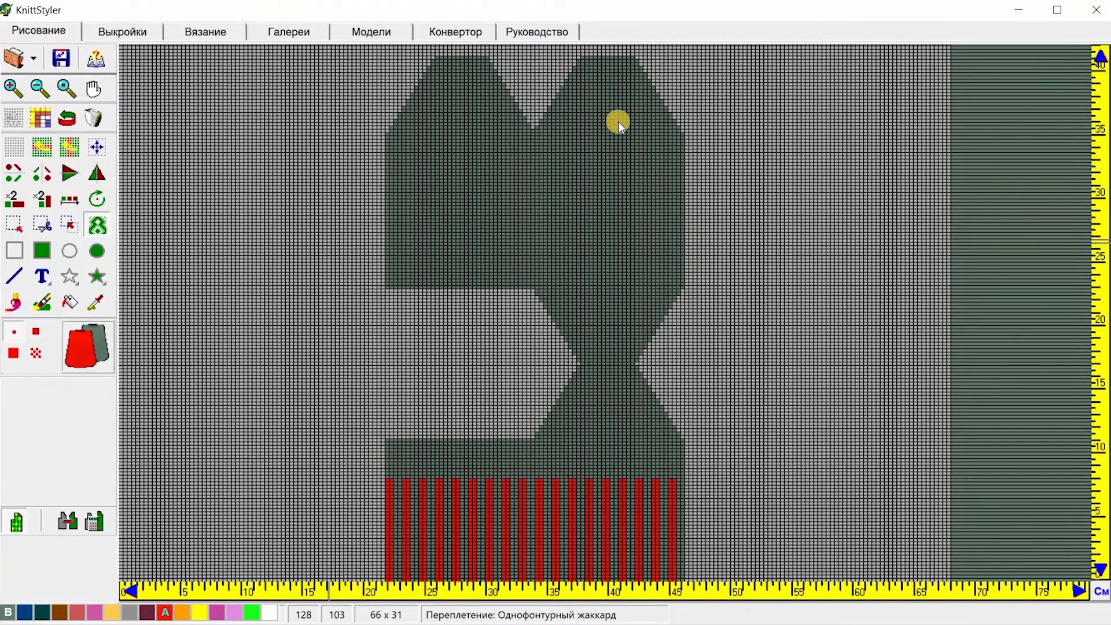
pyautogui.click(387, 287)
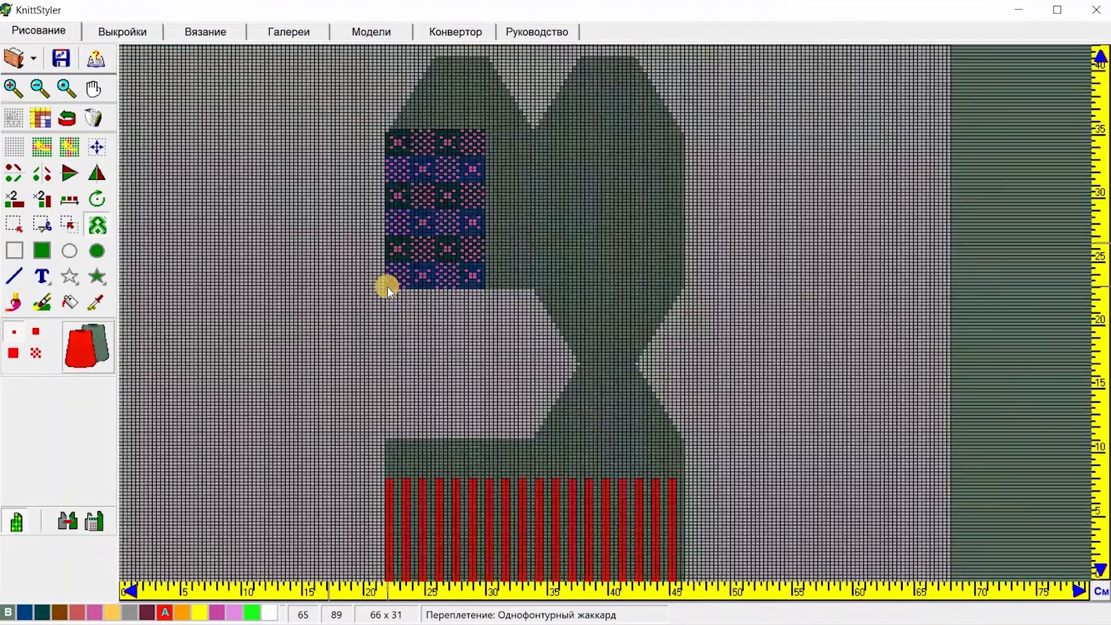
pyautogui.click(488, 286)
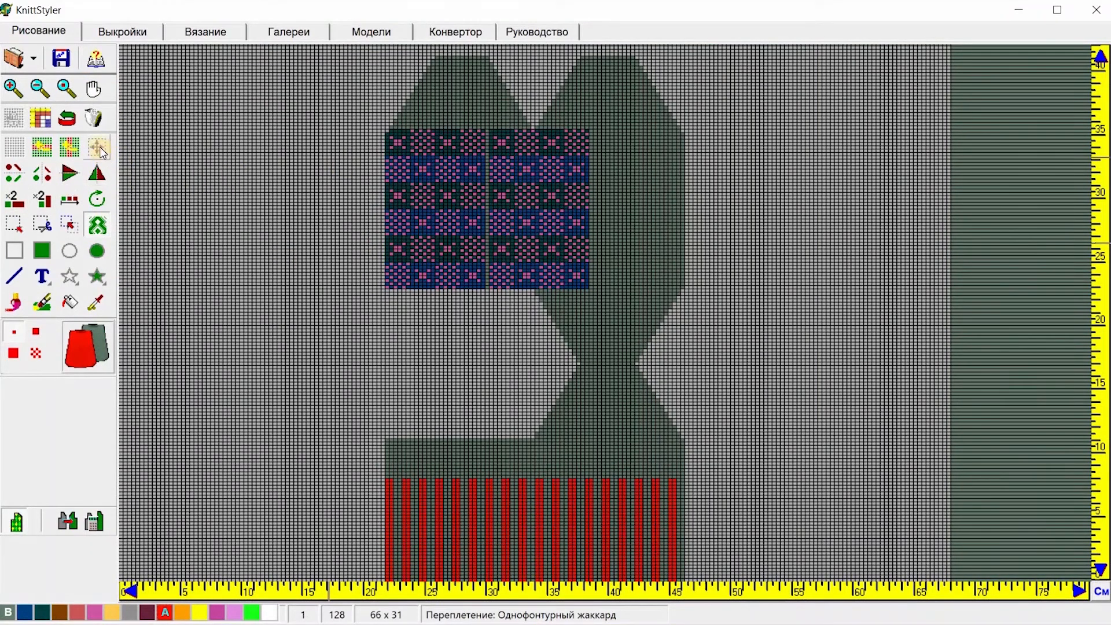
pyautogui.click(68, 118)
pyautogui.click(86, 116)
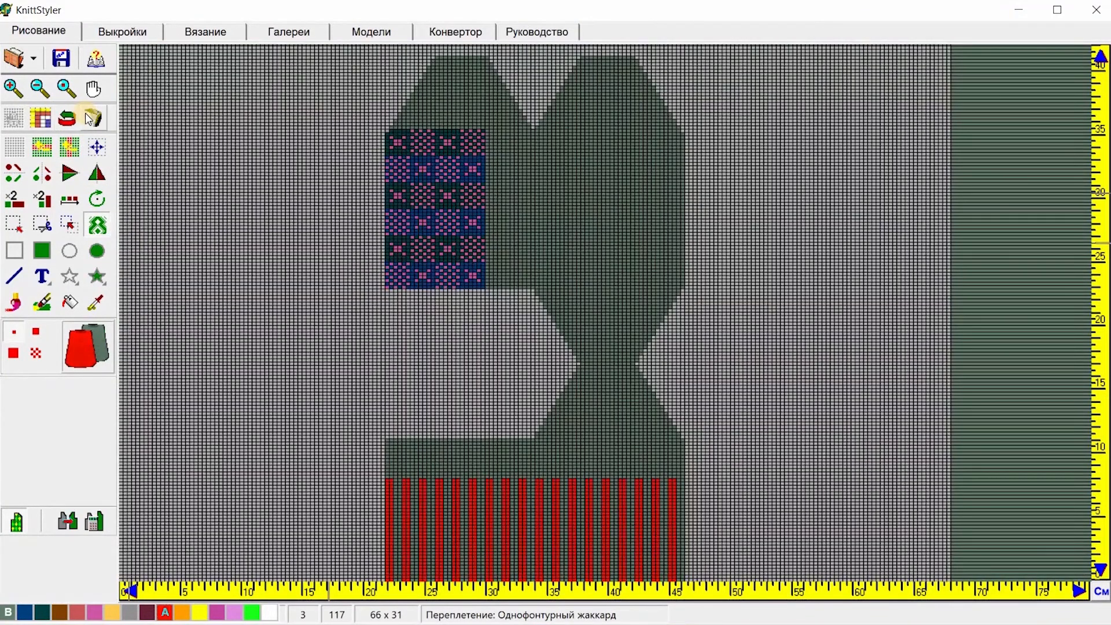
# Step: Stamp two copies of the gallery pattern along the sock just above the red stripes
pyautogui.click(17, 91)
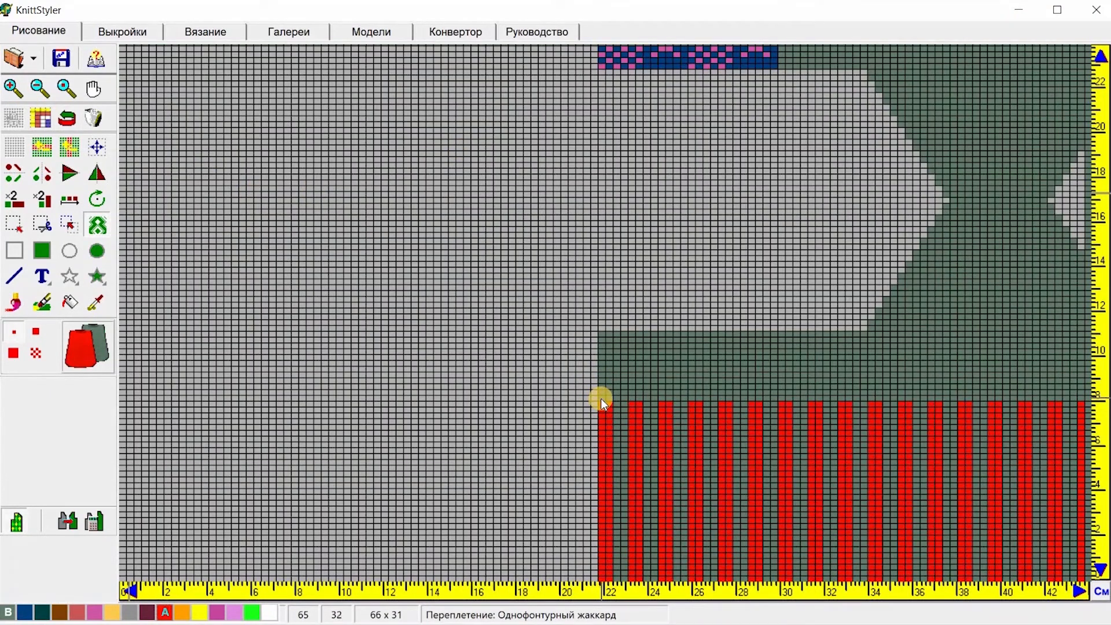
pyautogui.click(601, 396)
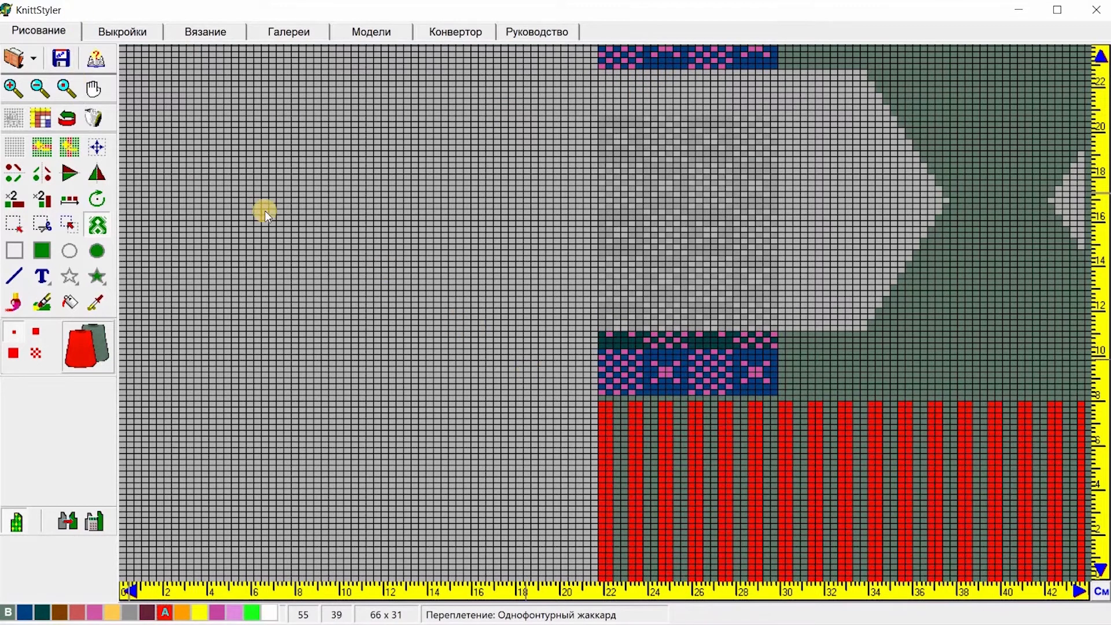
pyautogui.click(59, 117)
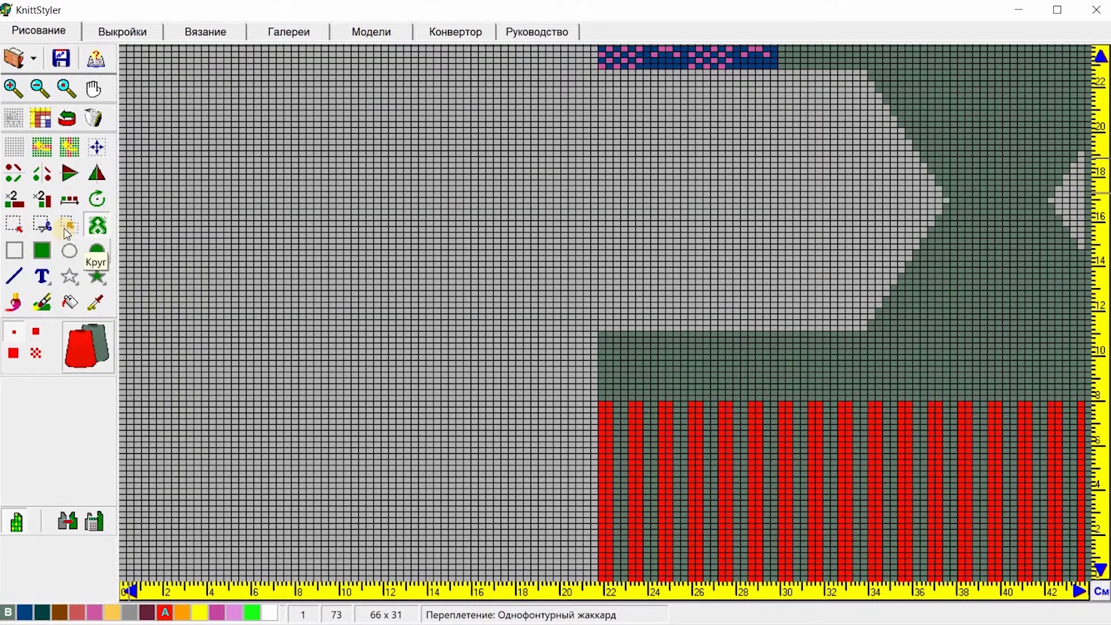
pyautogui.click(601, 398)
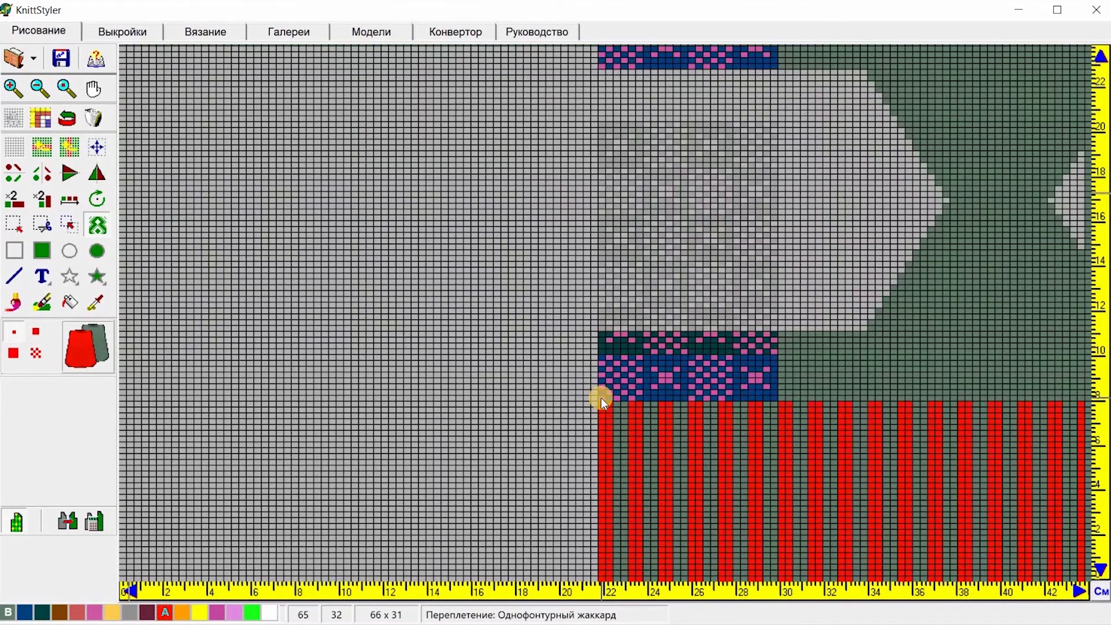
pyautogui.click(782, 399)
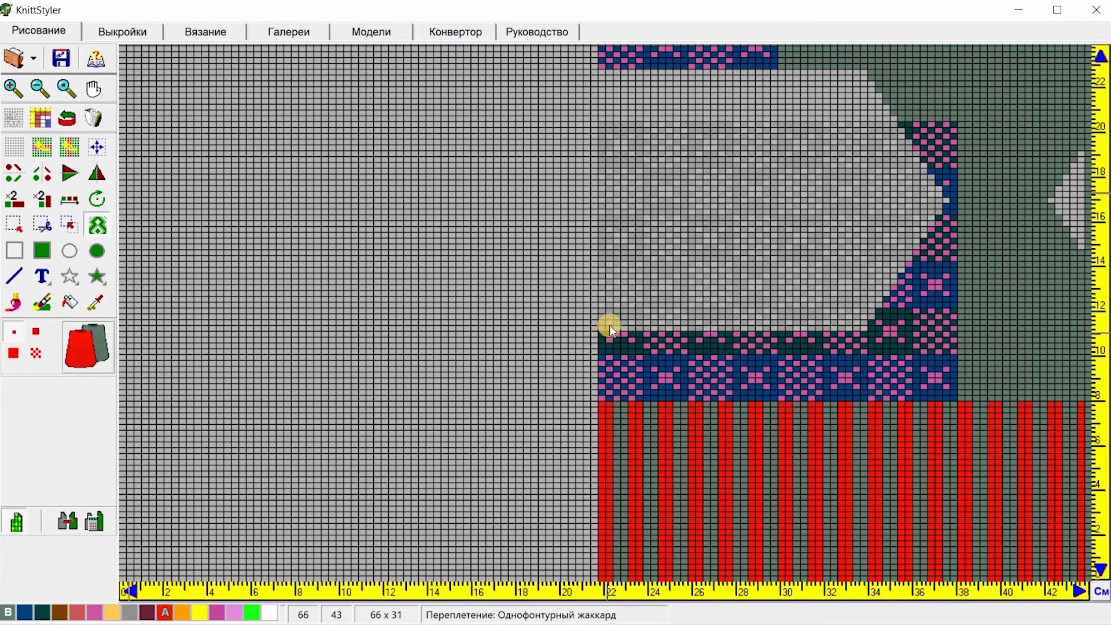
# Step: Stamp the gallery pattern twice along the sock's upper area, toggling the outline-masked view to check coverage
pyautogui.click(602, 117)
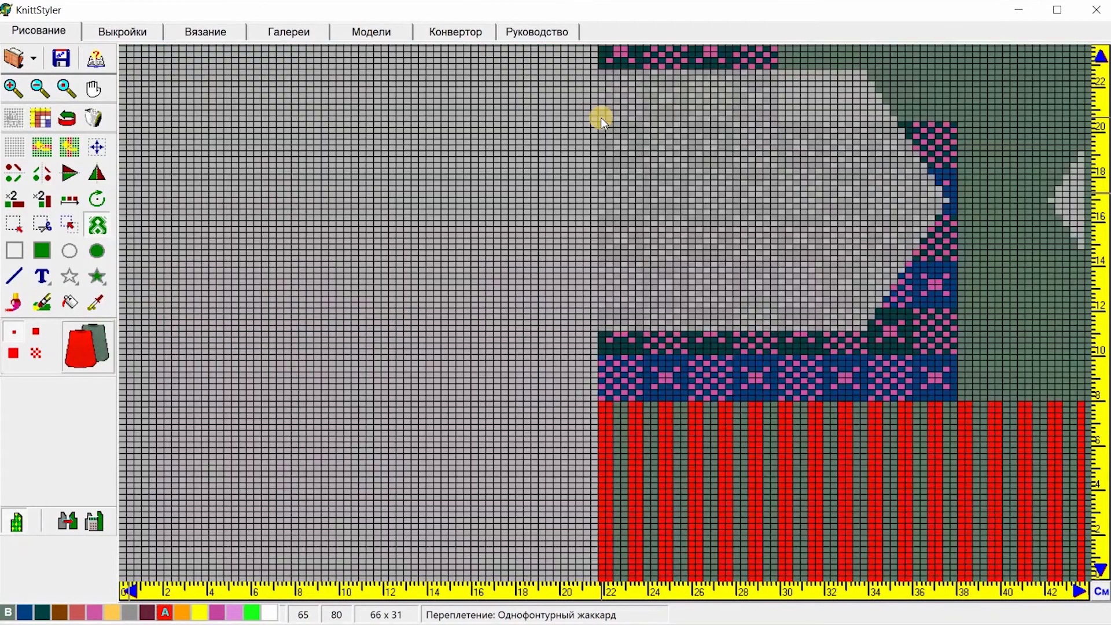
pyautogui.click(36, 525)
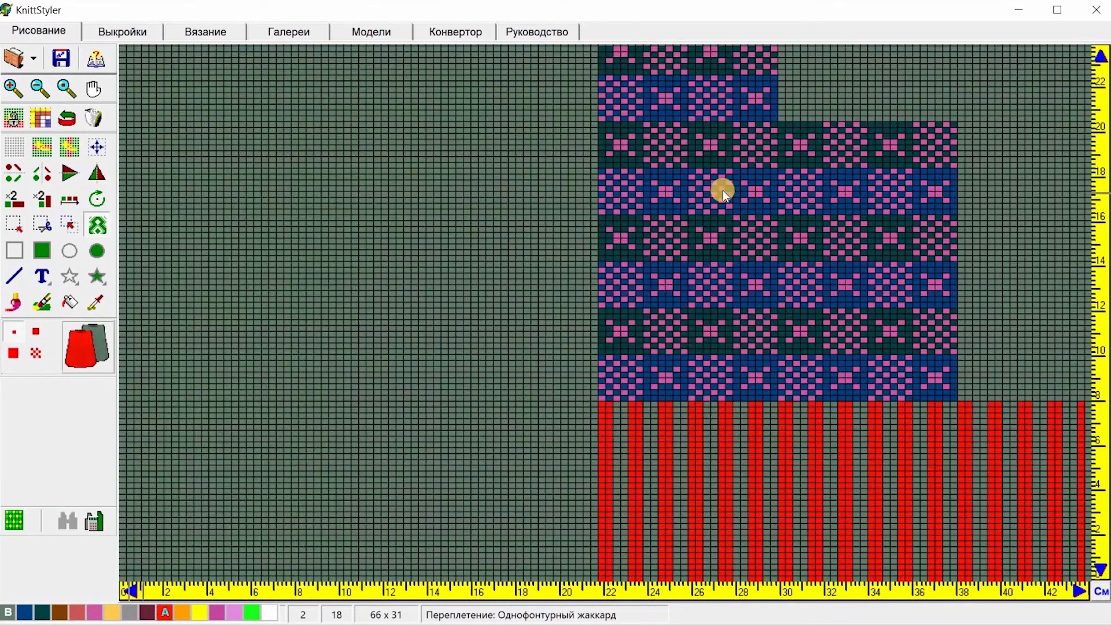
pyautogui.click(784, 118)
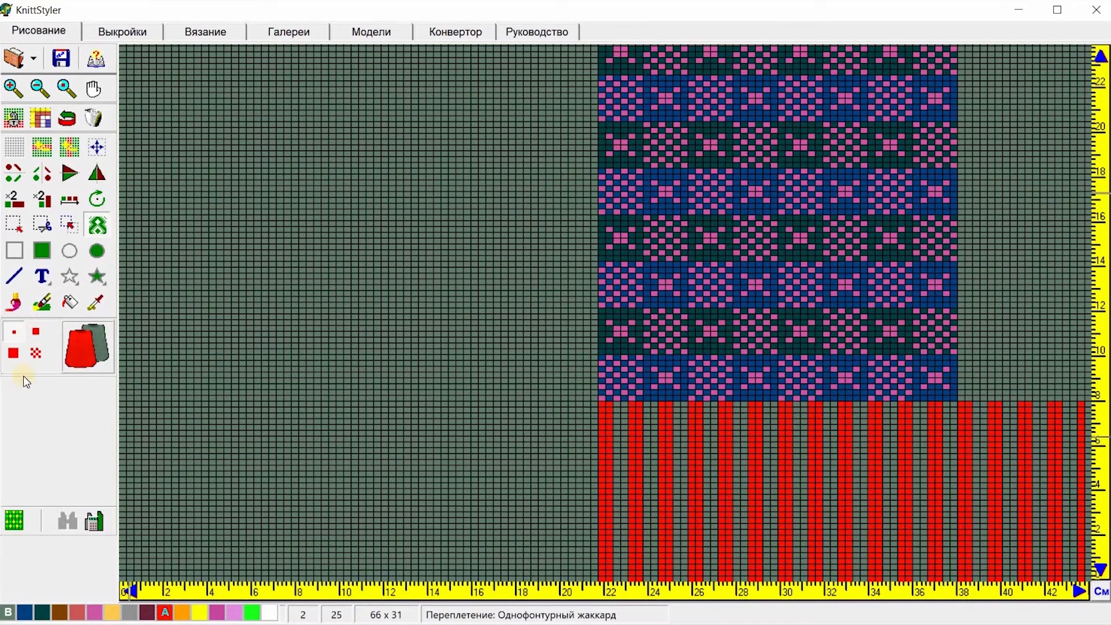
pyautogui.click(18, 525)
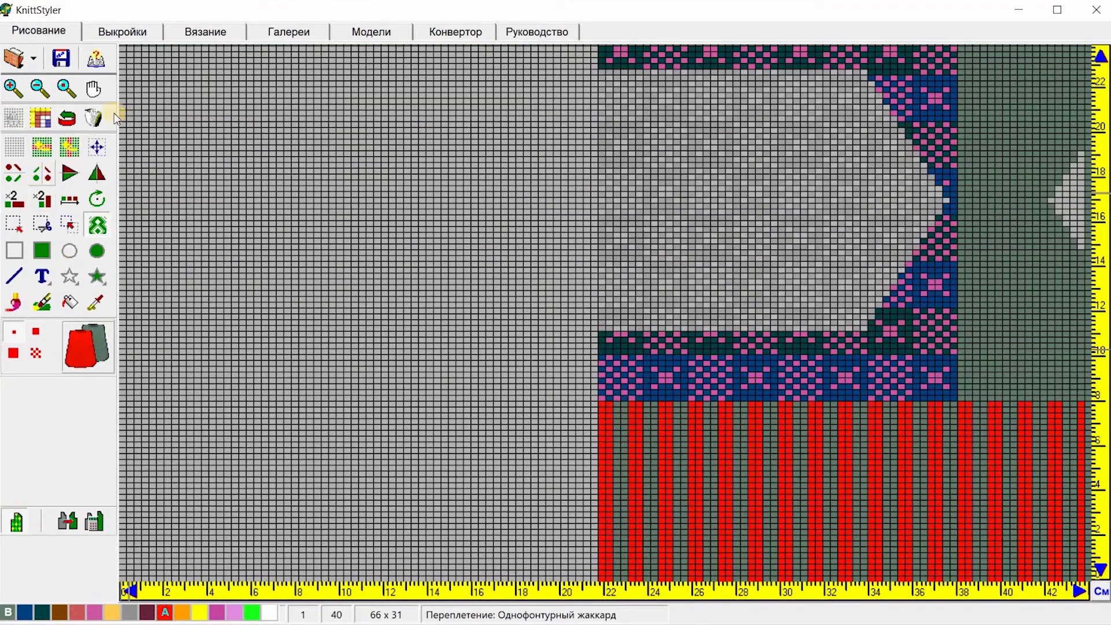
# Step: Select the upper-leg pattern block and reposition it so it lines up with the sock's left edge
pyautogui.click(96, 88)
pyautogui.moveTo(796, 198); pyautogui.dragTo(583, 521)
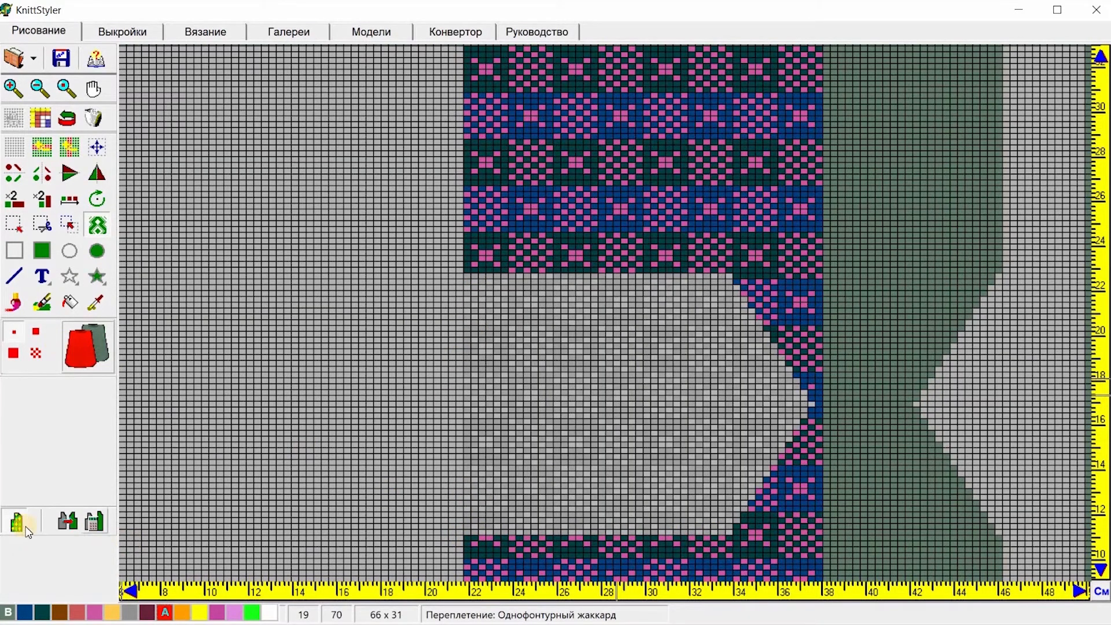
pyautogui.click(14, 225)
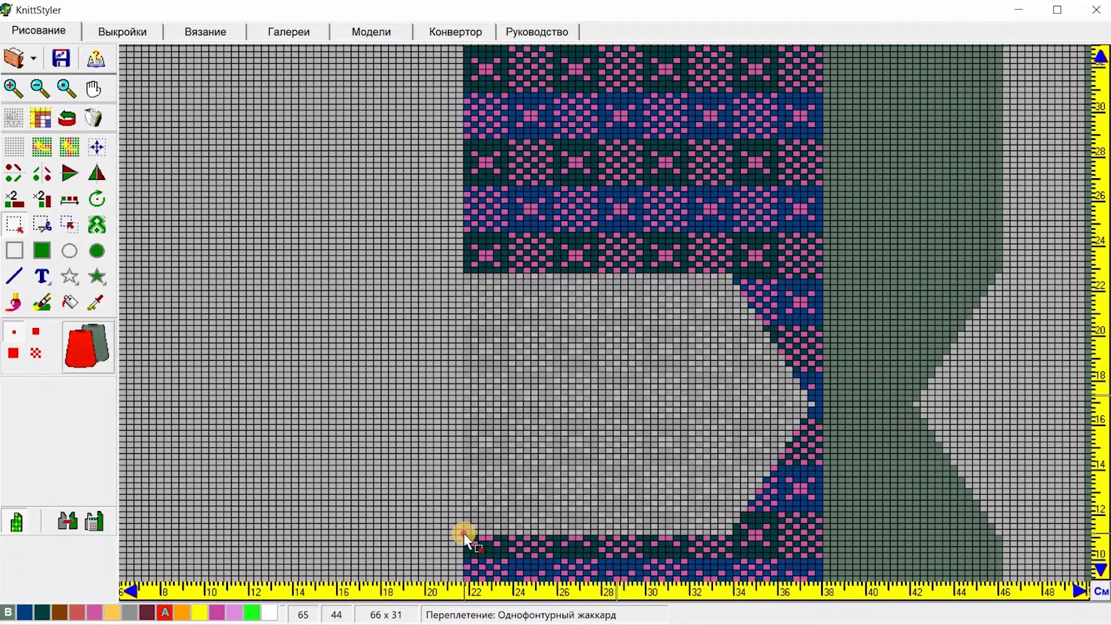
pyautogui.moveTo(464, 534); pyautogui.dragTo(735, 64)
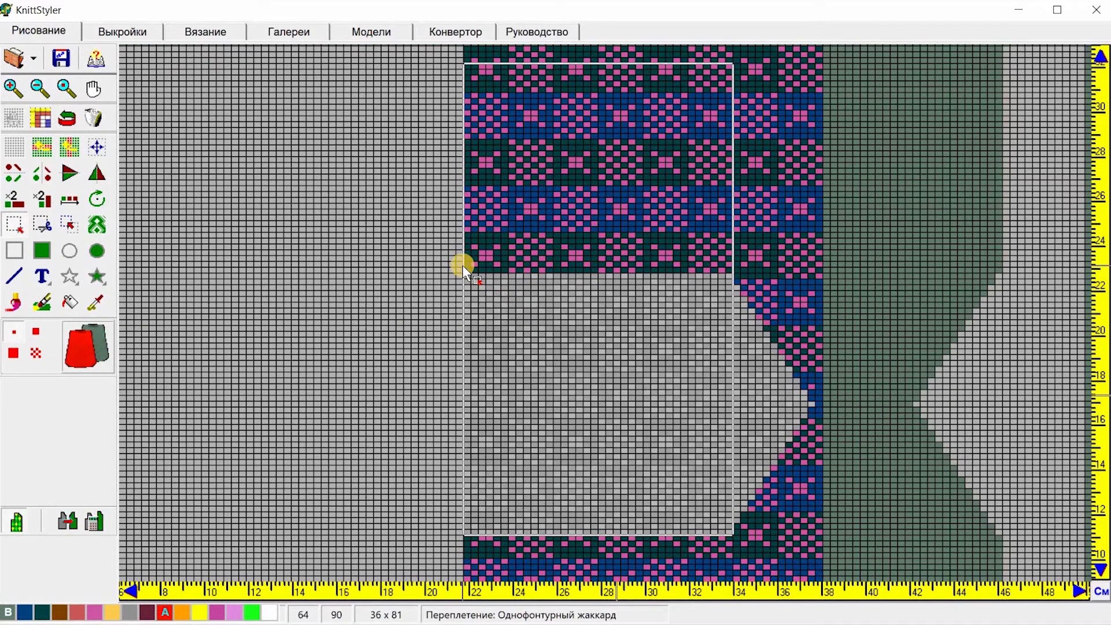
pyautogui.click(71, 226)
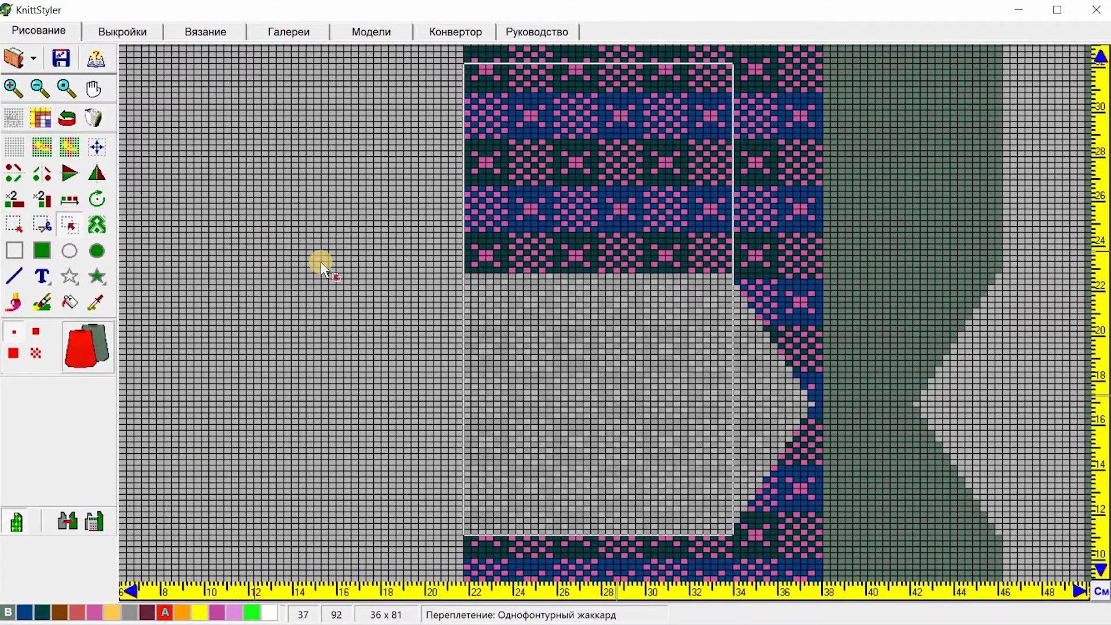
pyautogui.click(467, 270)
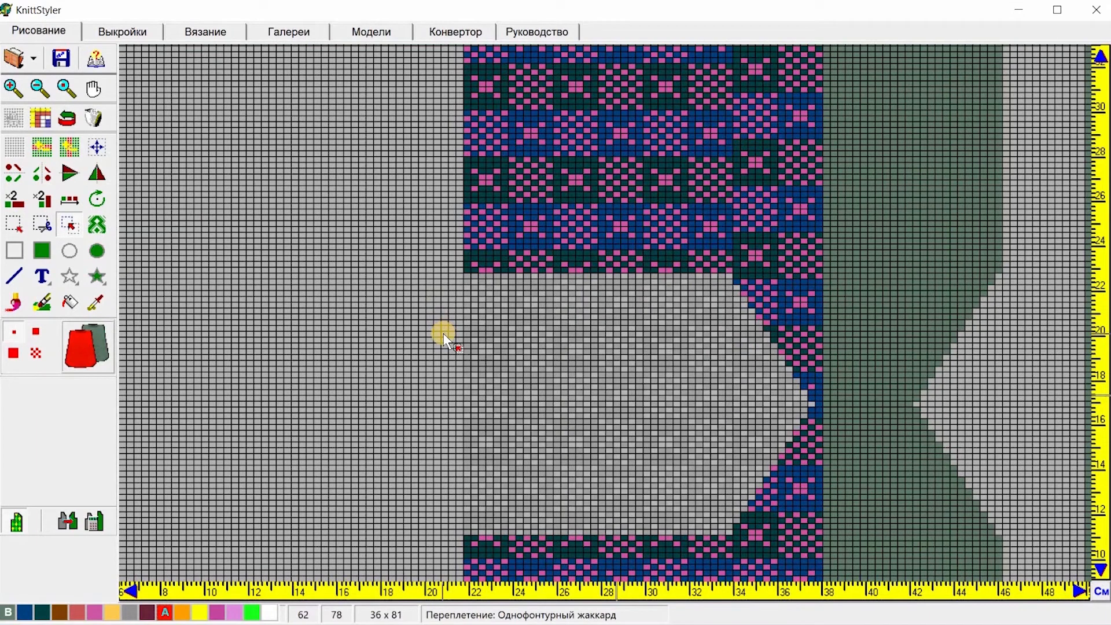
# Step: Erase the gallery pattern from the sock's curved heel area with the selection eraser
pyautogui.click(46, 224)
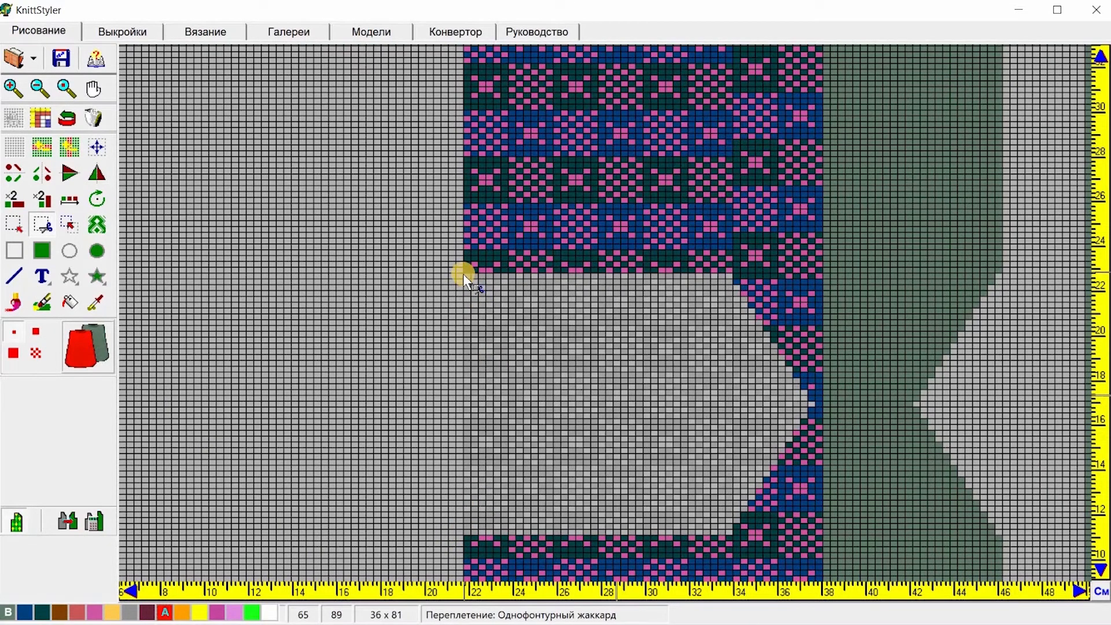
pyautogui.moveTo(461, 280); pyautogui.dragTo(547, 286)
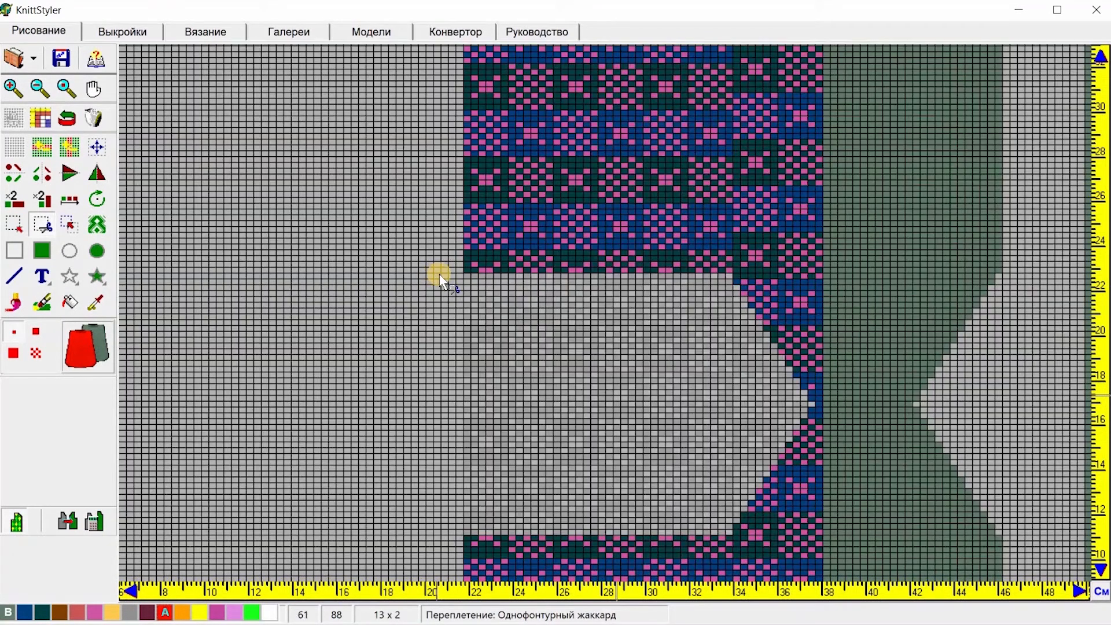
pyautogui.moveTo(451, 274); pyautogui.dragTo(874, 530)
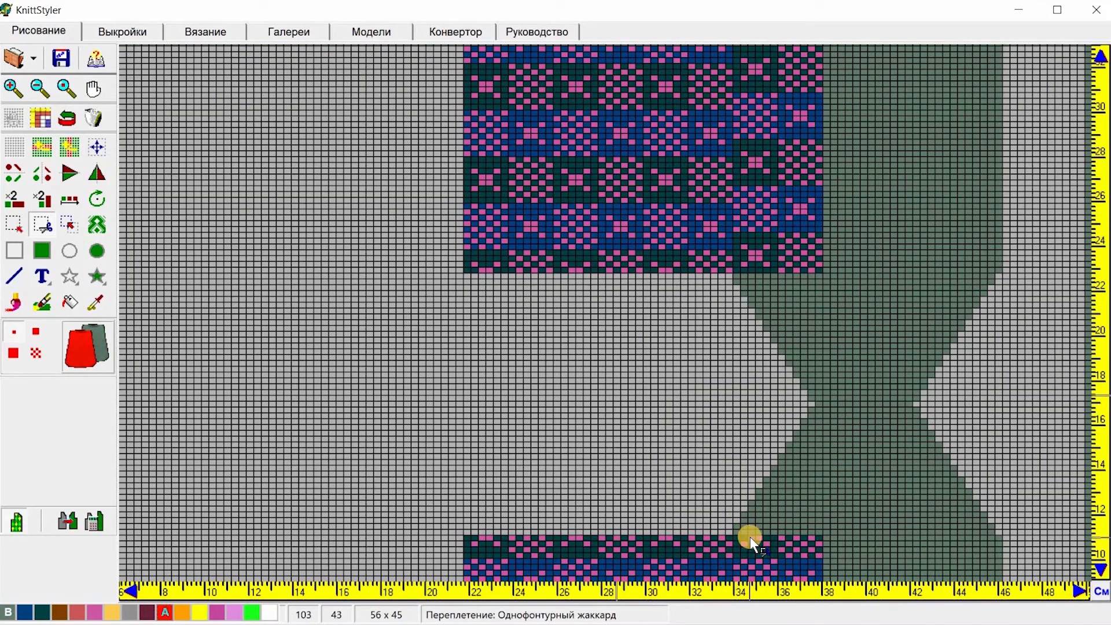
pyautogui.moveTo(735, 514); pyautogui.dragTo(831, 570)
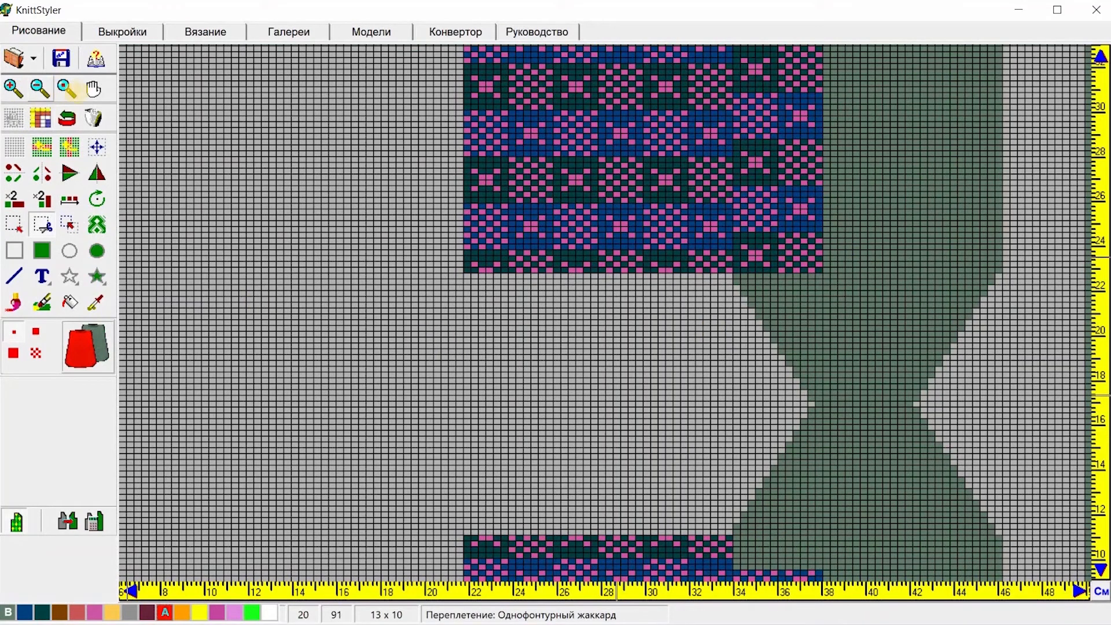
# Step: Clear the leftover pattern over the heel just above the red stripes
pyautogui.click(95, 89)
pyautogui.moveTo(475, 390); pyautogui.dragTo(494, 298)
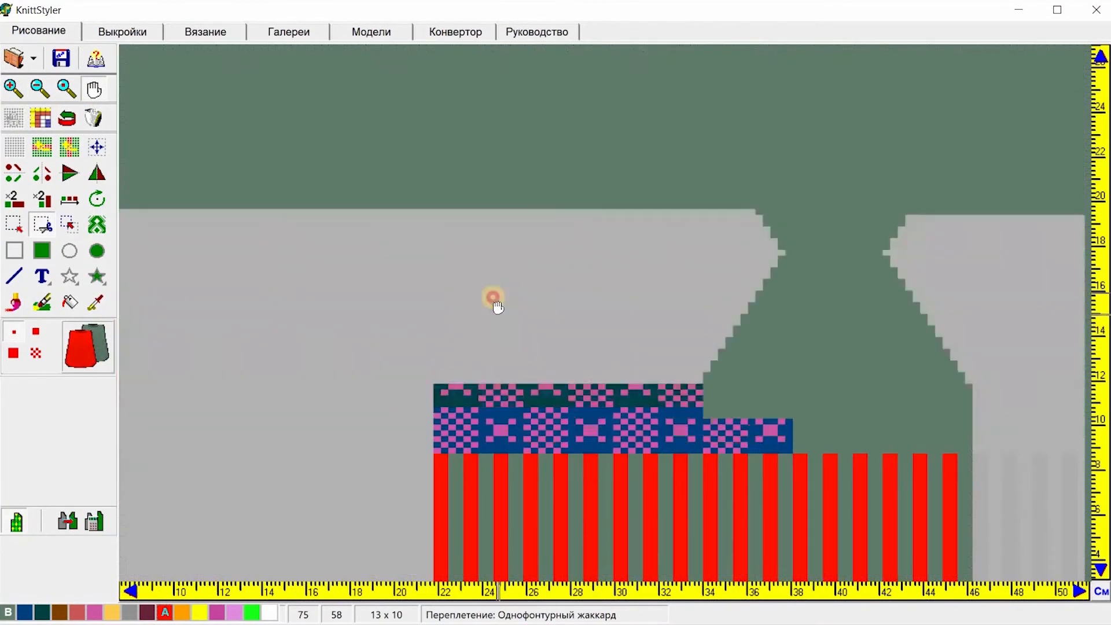
pyautogui.click(44, 225)
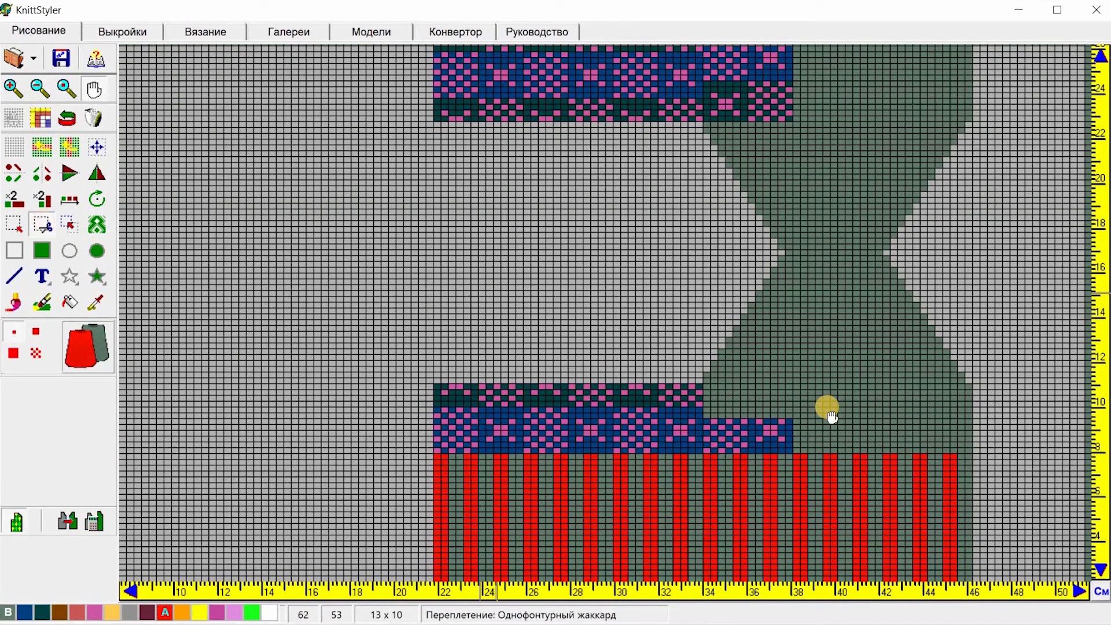
pyautogui.moveTo(815, 408); pyautogui.dragTo(709, 451)
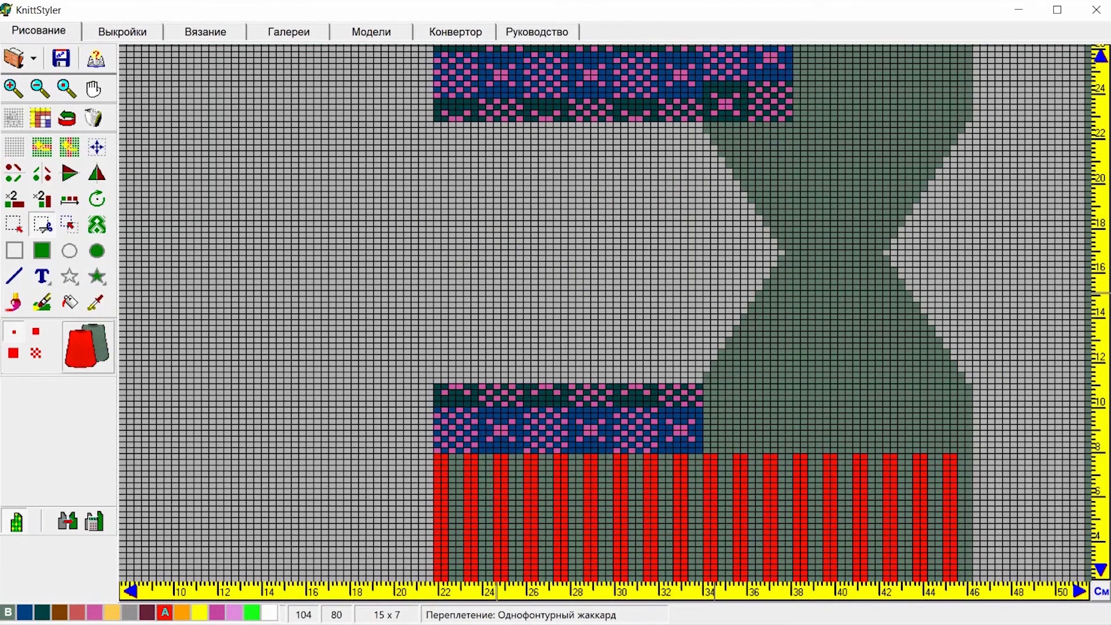
# Step: Clear the pattern spilling onto the second half of the sock near the toe
pyautogui.click(95, 89)
pyautogui.moveTo(807, 179); pyautogui.dragTo(724, 325)
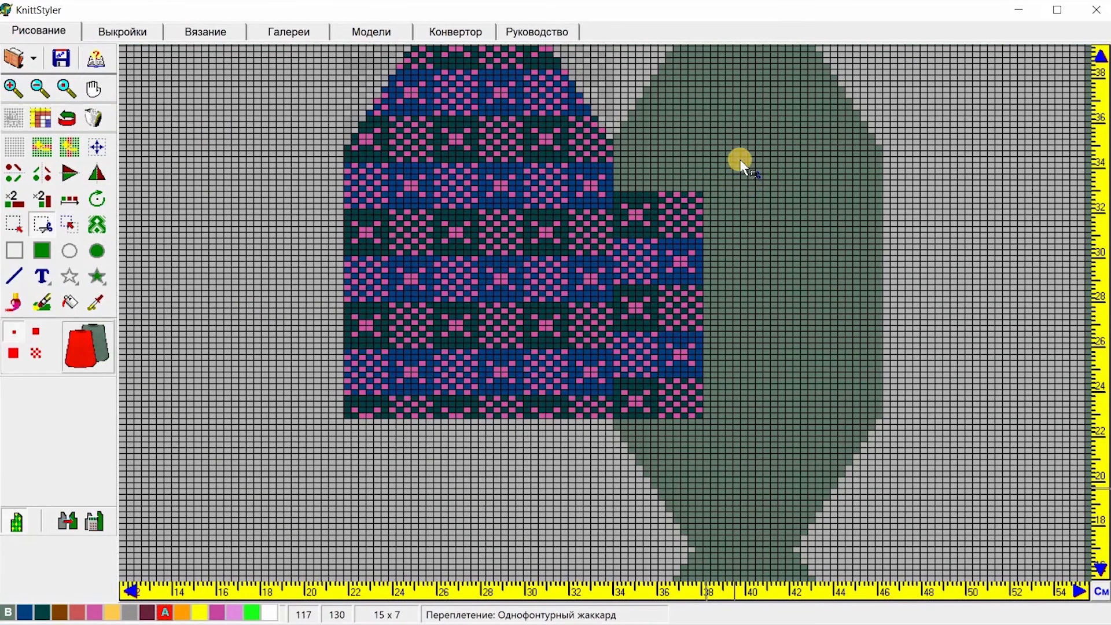
pyautogui.moveTo(759, 149); pyautogui.dragTo(613, 449)
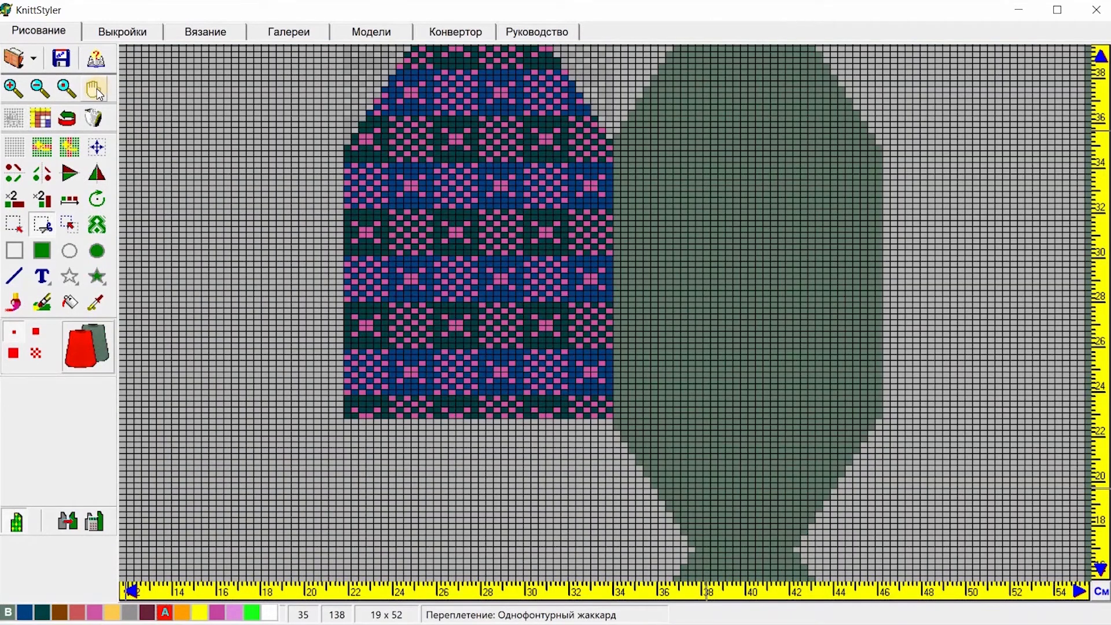
# Step: Select and delete the gallery pattern from the sock's toe shaping area
pyautogui.click(94, 90)
pyautogui.moveTo(754, 132); pyautogui.dragTo(591, 237)
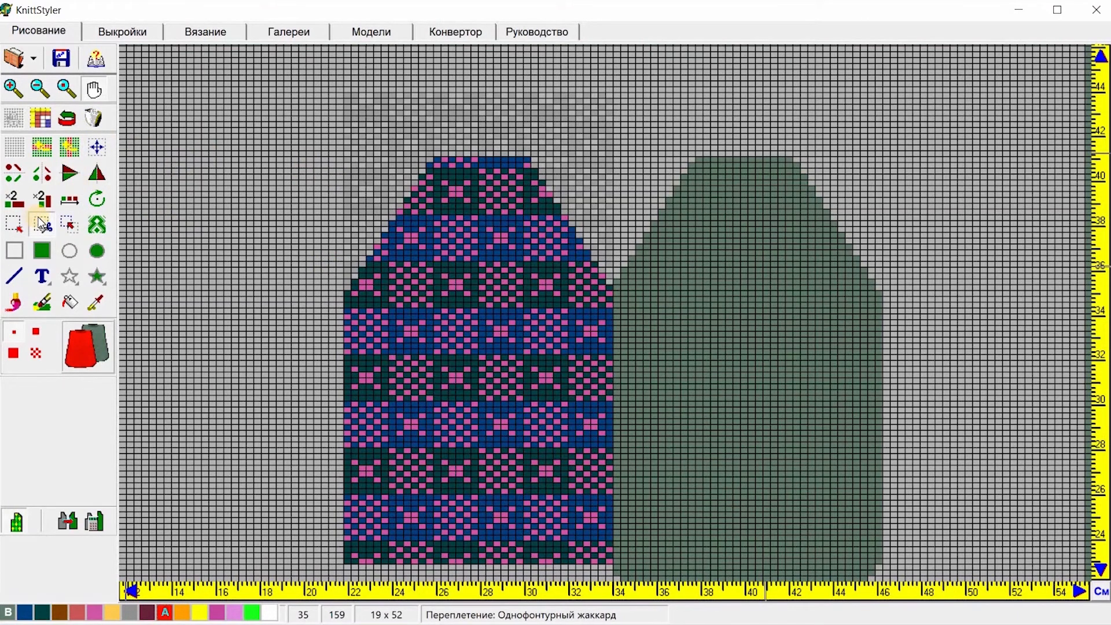
pyautogui.click(103, 145)
pyautogui.moveTo(315, 79); pyautogui.dragTo(679, 286)
pyautogui.press('Delete')
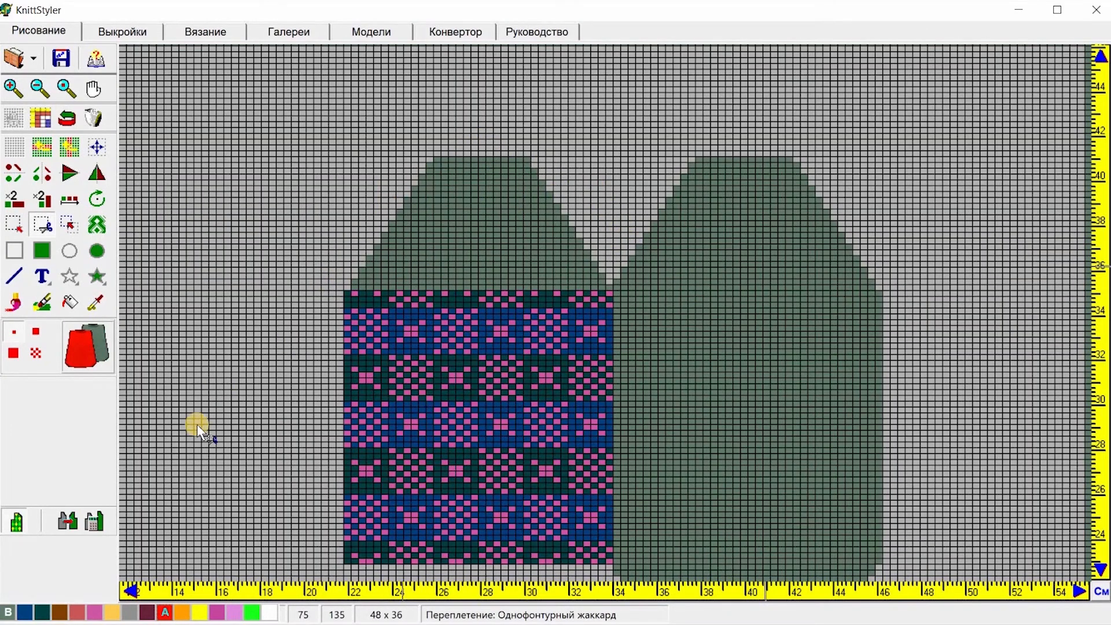
# Step: Choose pink yarn and draw pink horizontal lines bounding the heel at about 22 cm and 10 cm
pyautogui.click(216, 619)
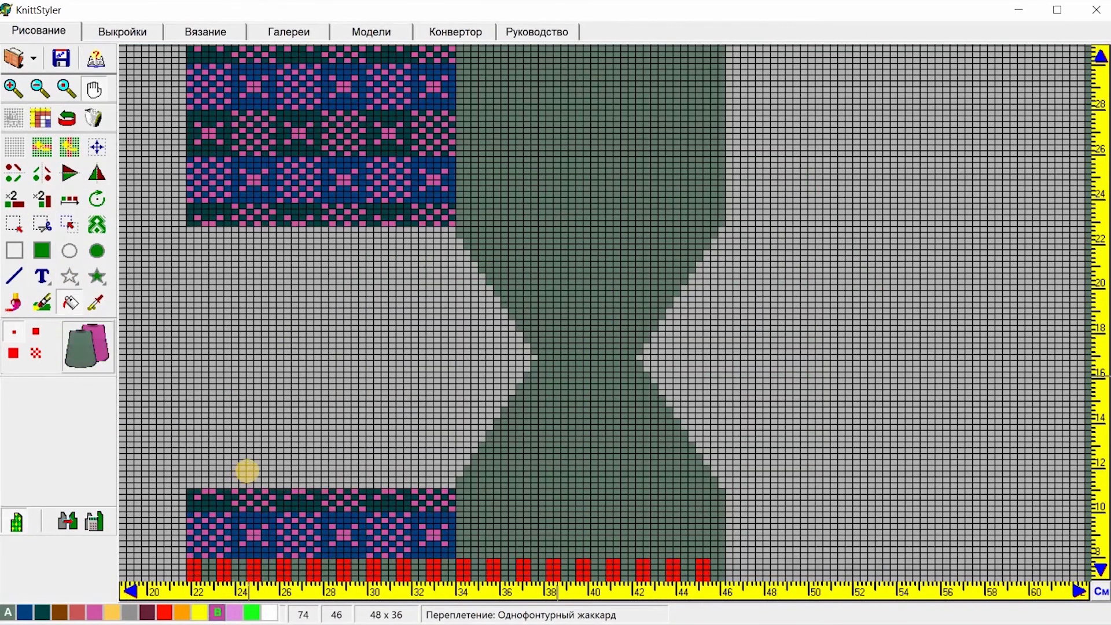
pyautogui.click(84, 355)
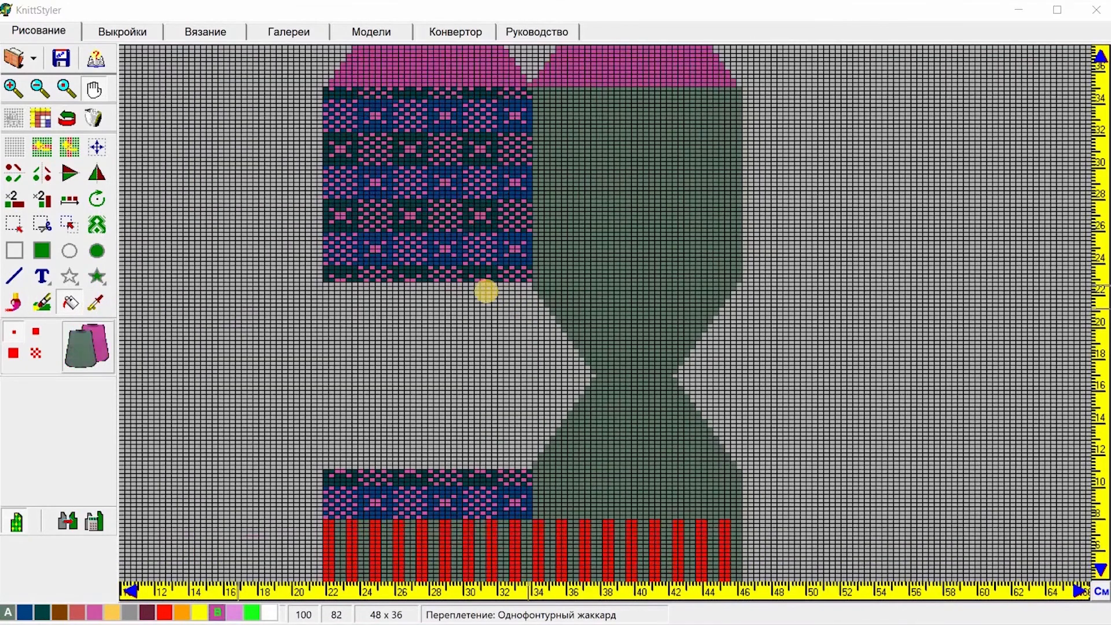
pyautogui.click(85, 349)
pyautogui.click(14, 278)
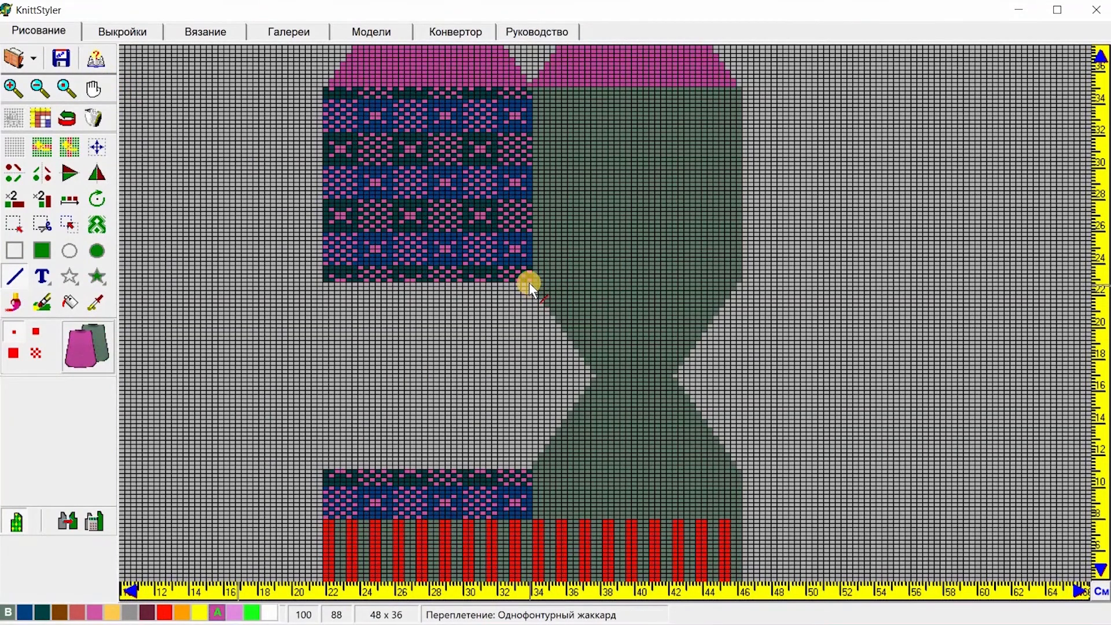
pyautogui.moveTo(535, 284); pyautogui.dragTo(770, 280)
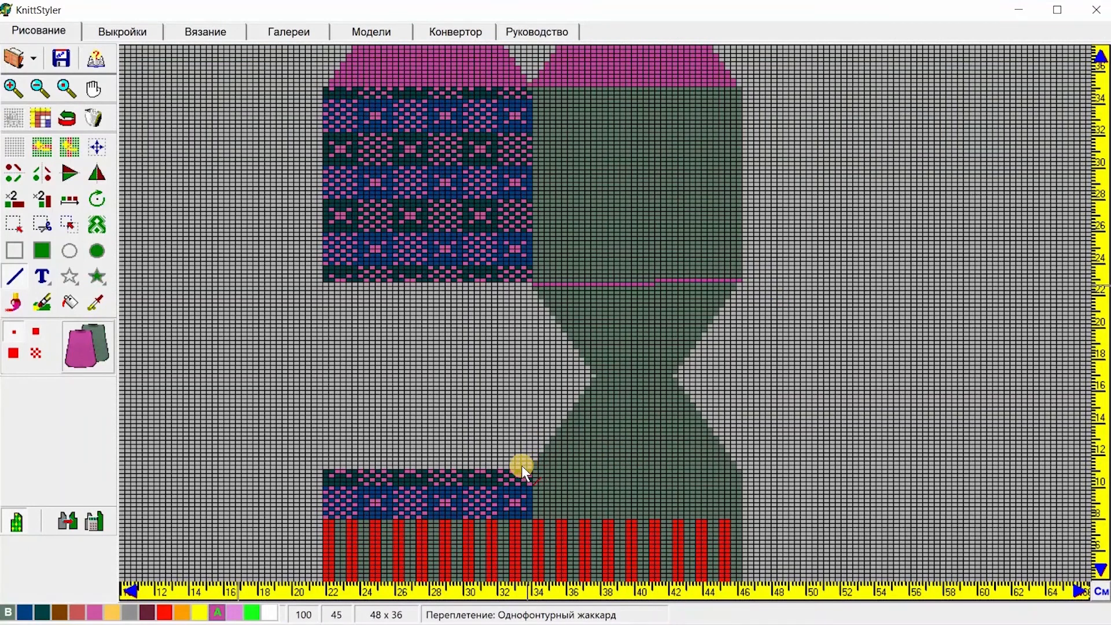
pyautogui.moveTo(548, 464); pyautogui.dragTo(755, 463)
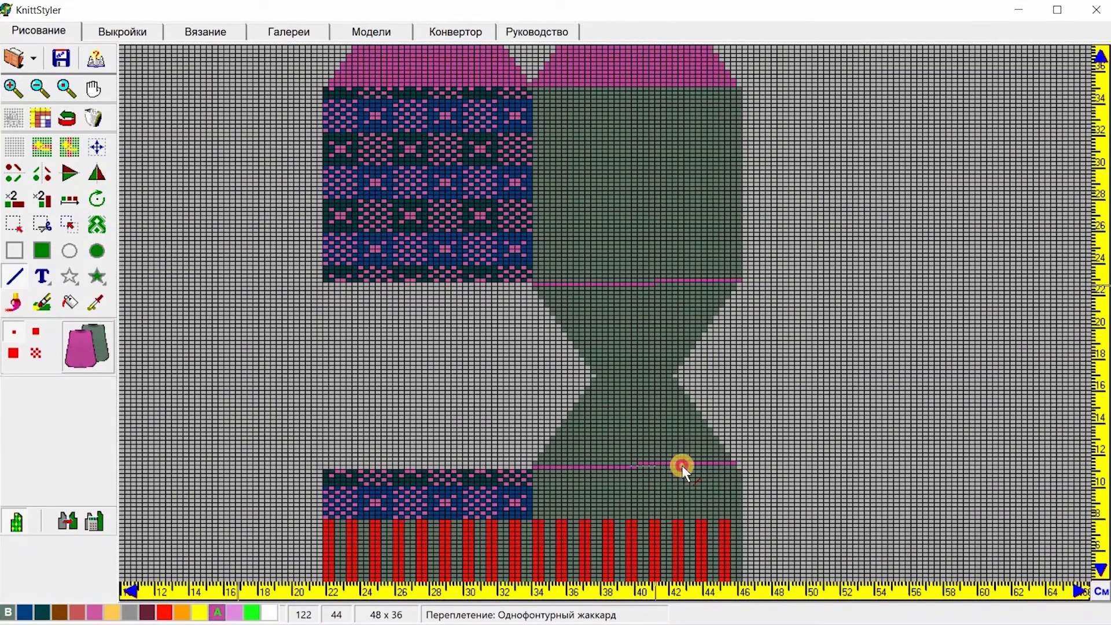
pyautogui.moveTo(683, 467); pyautogui.dragTo(749, 464)
pyautogui.moveTo(675, 467); pyautogui.dragTo(736, 466)
pyautogui.moveTo(650, 284); pyautogui.dragTo(751, 284)
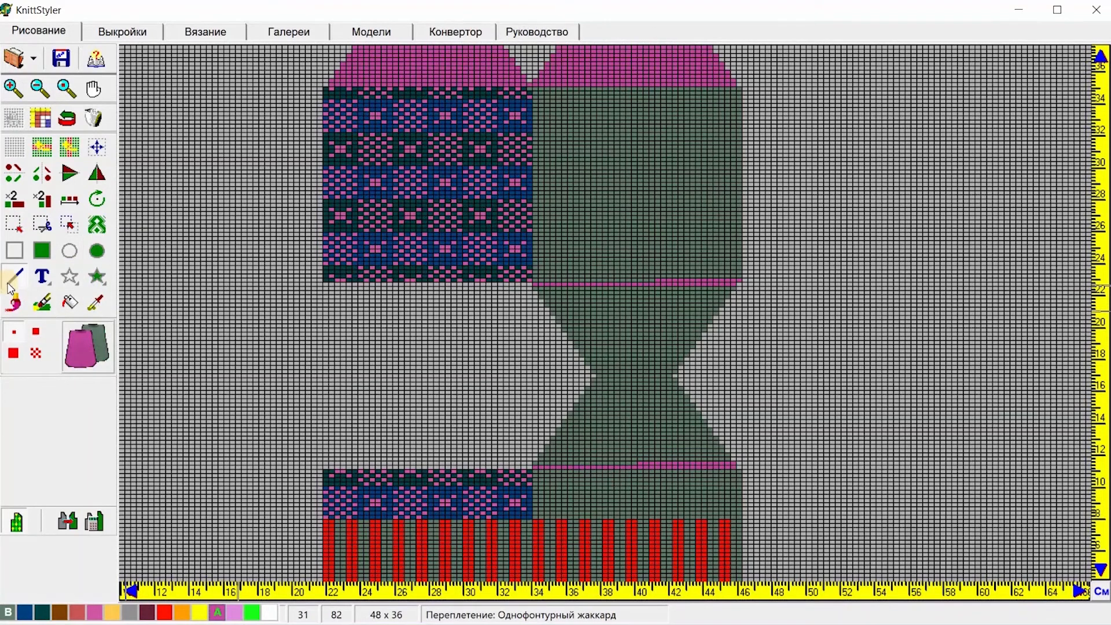
# Step: Draw more pink lines to close the heel region's top and side edges
pyautogui.click(75, 348)
pyautogui.click(15, 277)
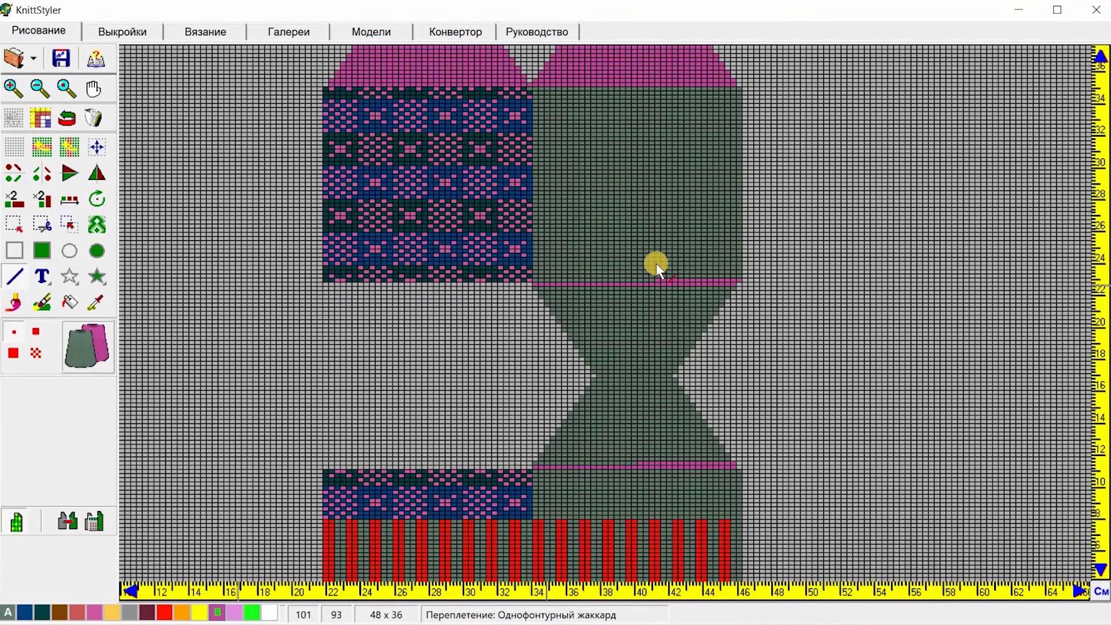
pyautogui.moveTo(652, 277); pyautogui.dragTo(741, 280)
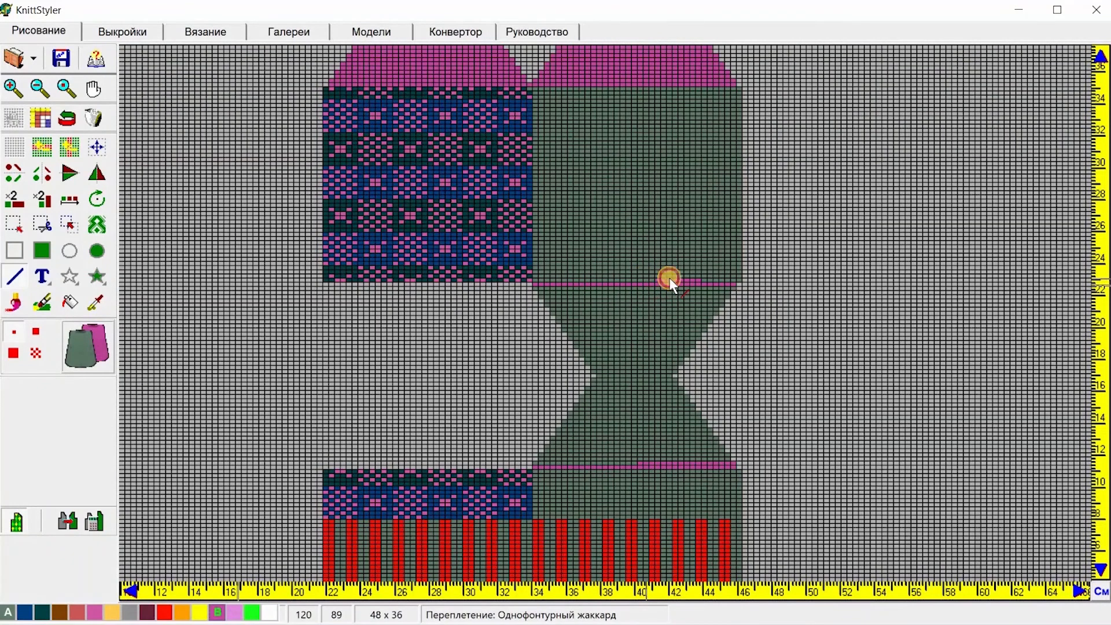
pyautogui.moveTo(702, 280); pyautogui.dragTo(714, 279)
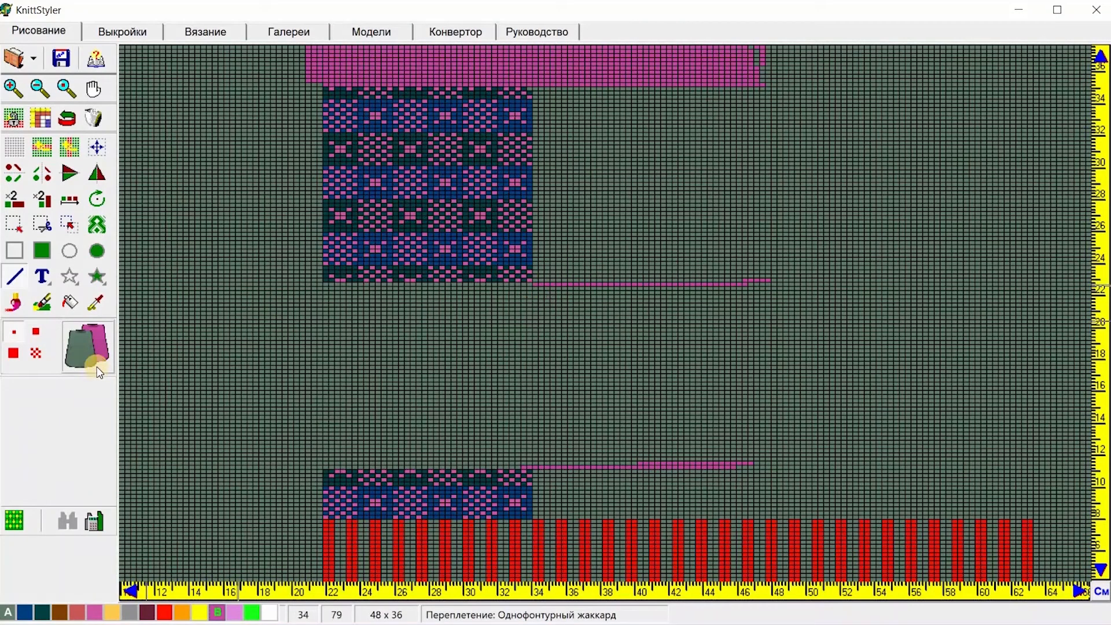
pyautogui.click(85, 349)
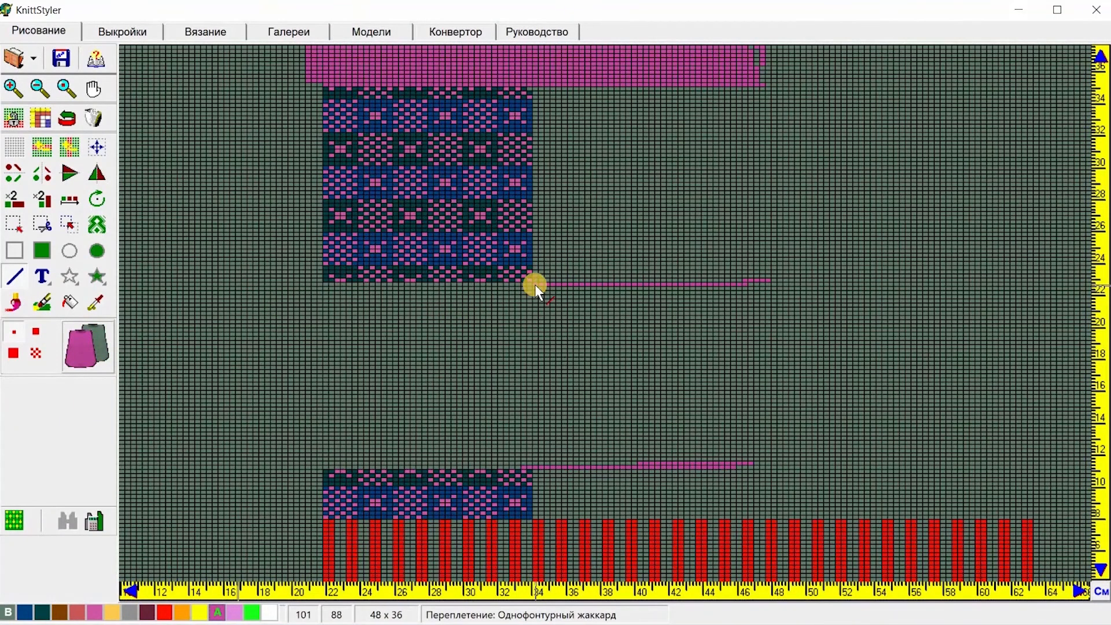
pyautogui.moveTo(543, 301); pyautogui.dragTo(517, 463)
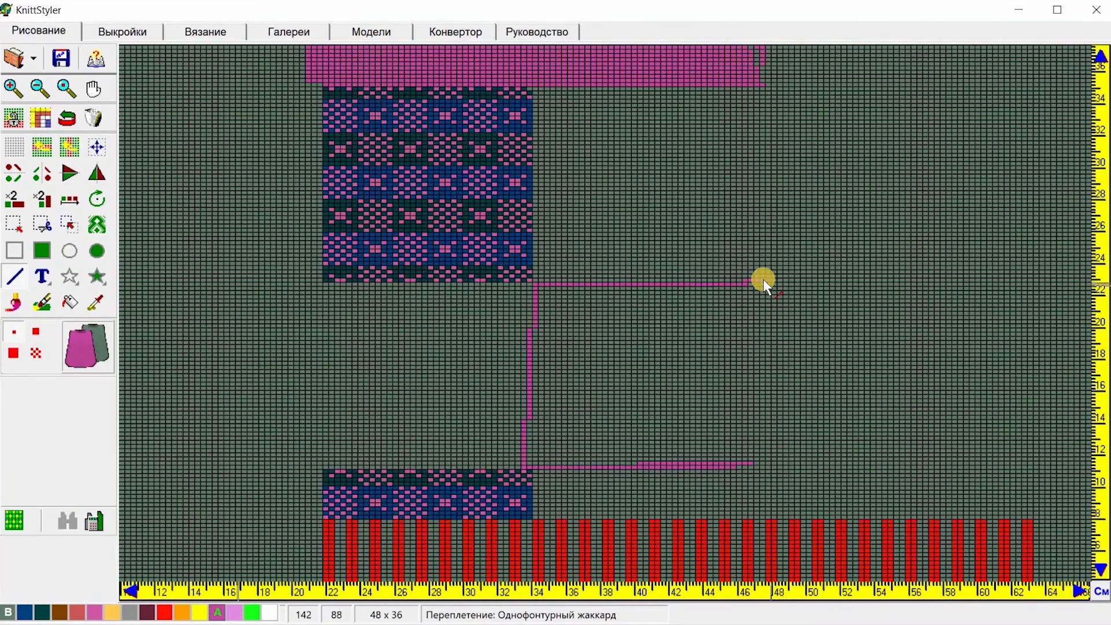
pyautogui.moveTo(767, 280); pyautogui.dragTo(749, 449)
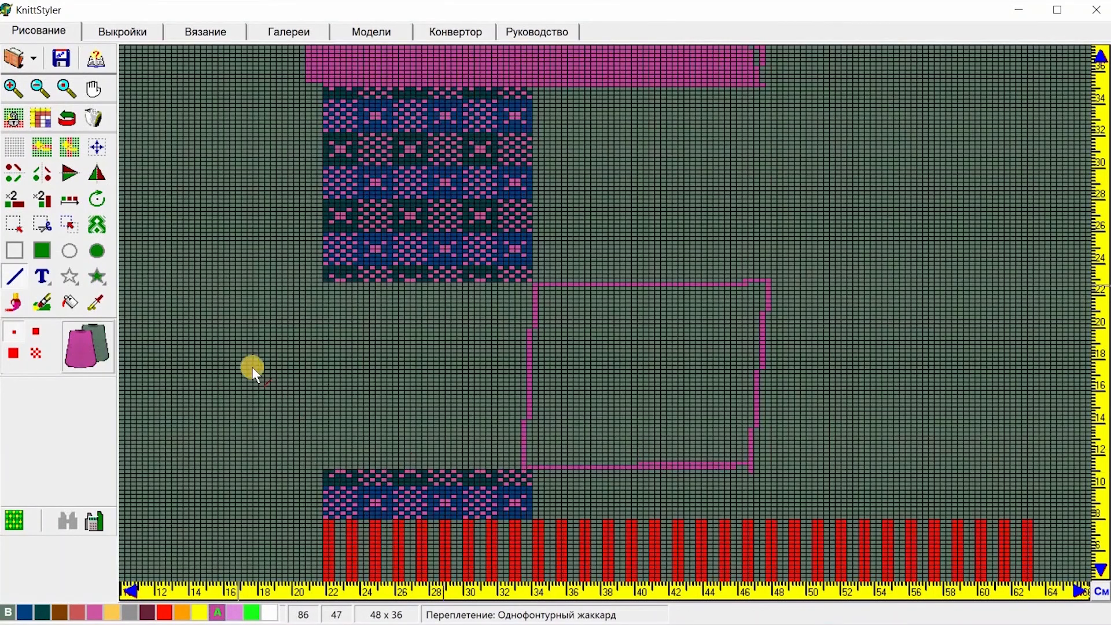
# Step: Fill the enclosed heel region with pink and switch back to the outline-masked view
pyautogui.click(69, 302)
pyautogui.click(579, 321)
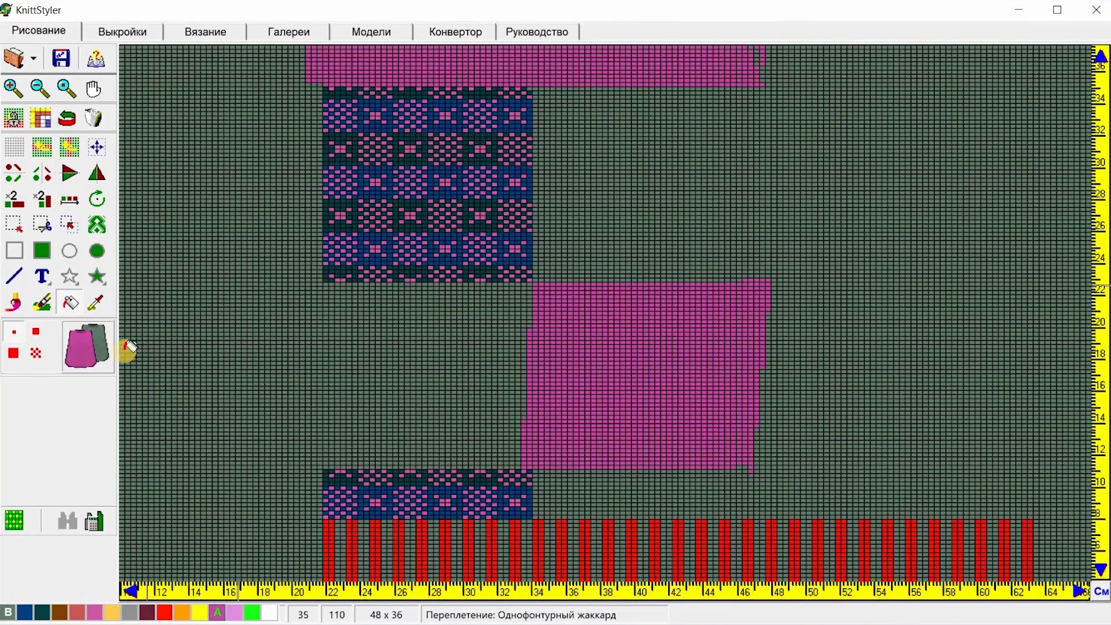
pyautogui.click(19, 516)
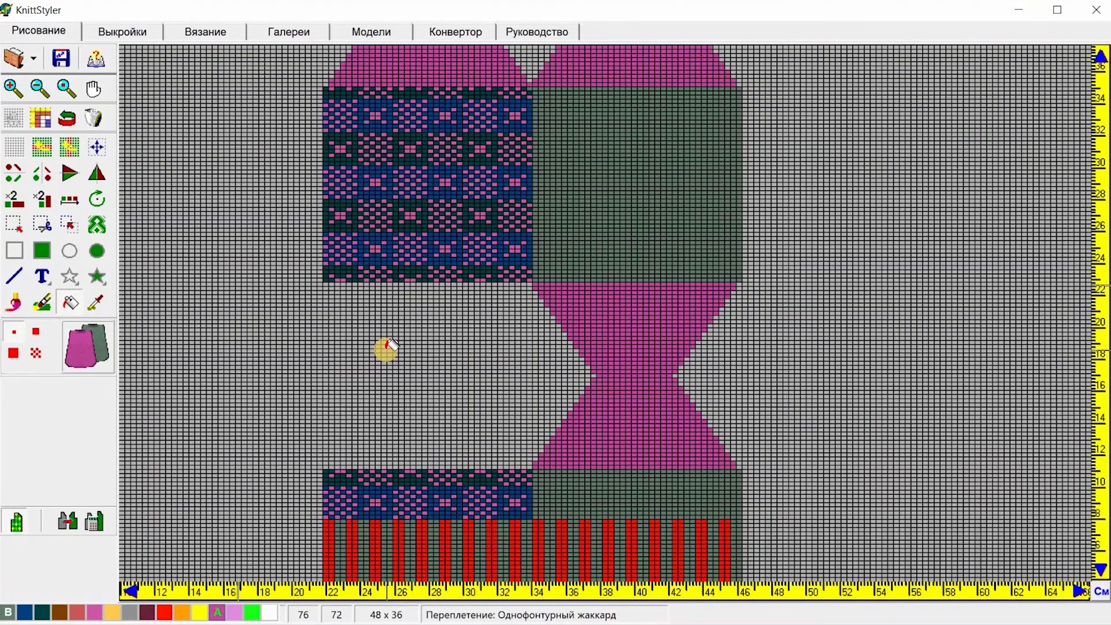
# Step: Switch to the knitting view and step through the heel rows to inspect the needle layout
pyautogui.click(68, 86)
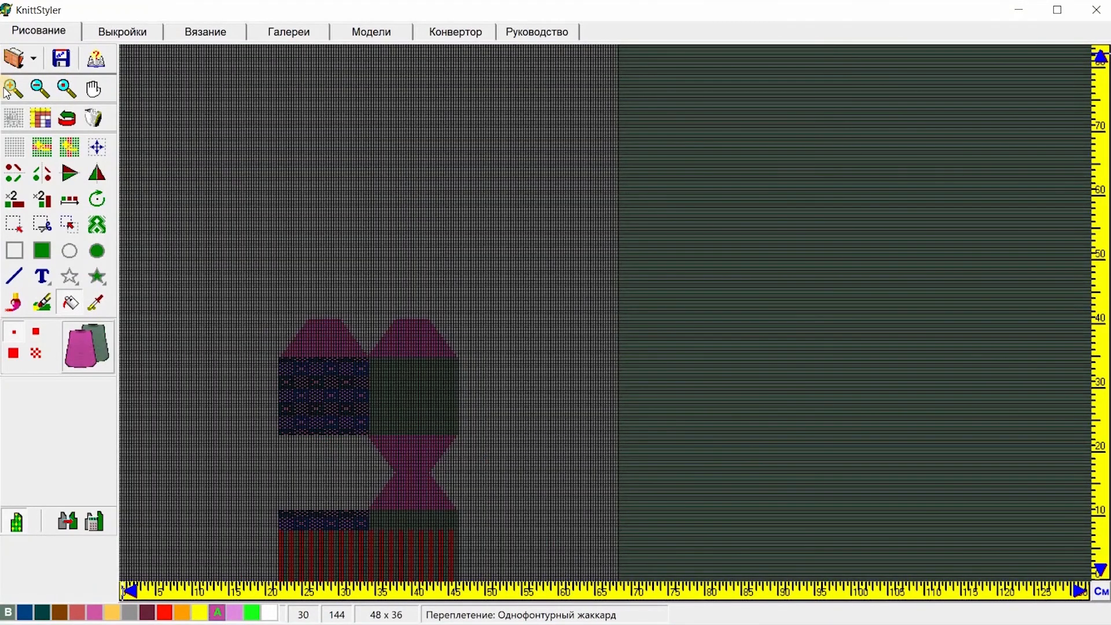
pyautogui.click(12, 88)
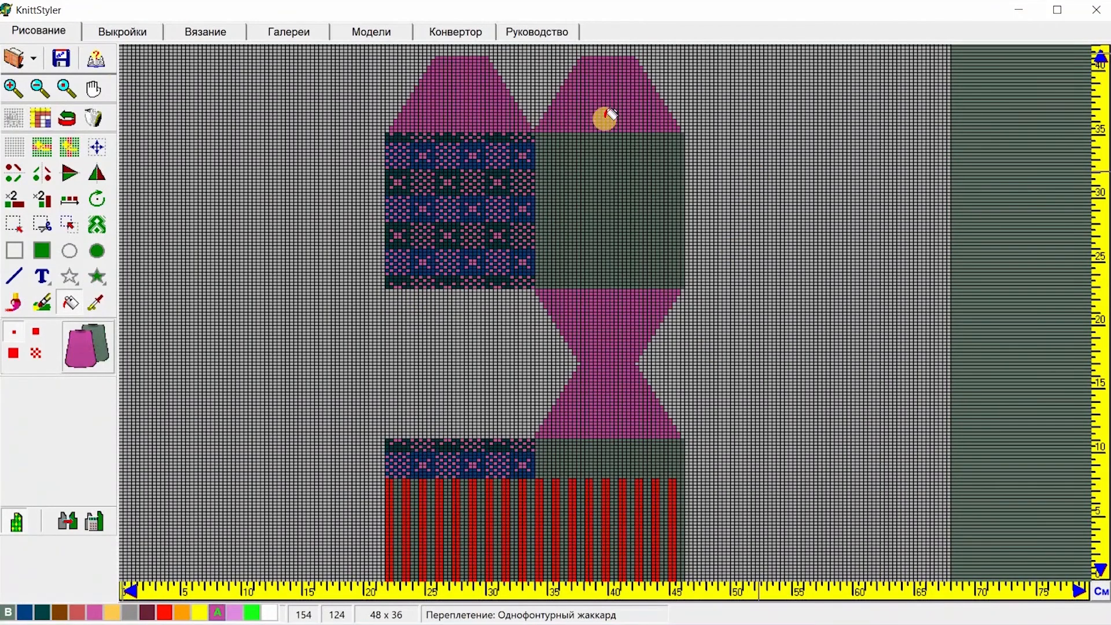
pyautogui.click(207, 33)
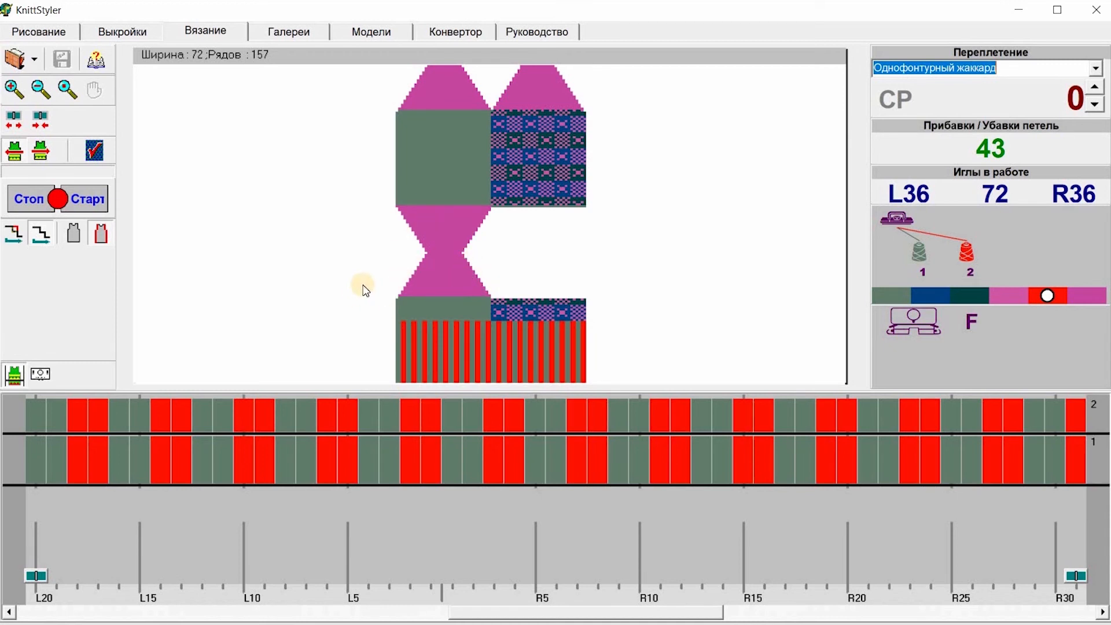
pyautogui.click(426, 281)
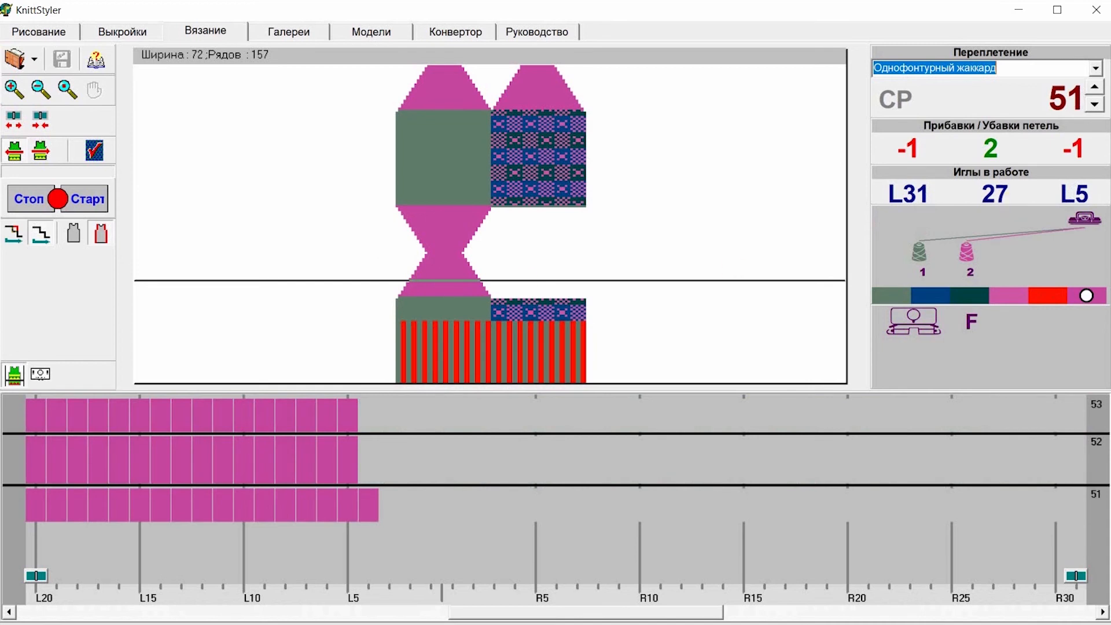
pyautogui.click(1096, 88)
pyautogui.click(1095, 88)
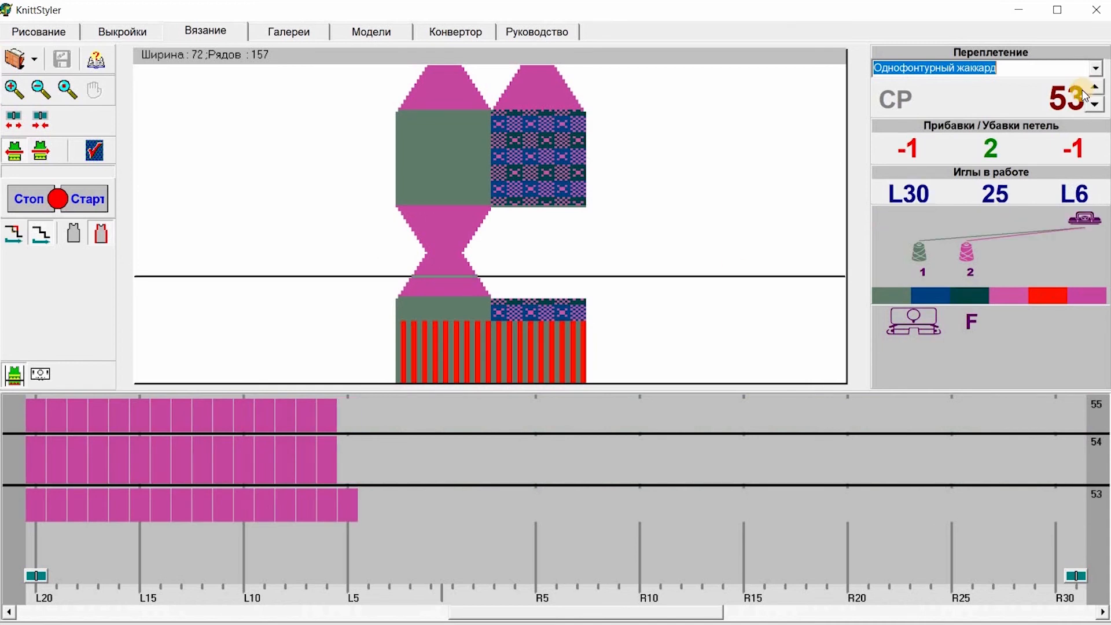
pyautogui.click(433, 327)
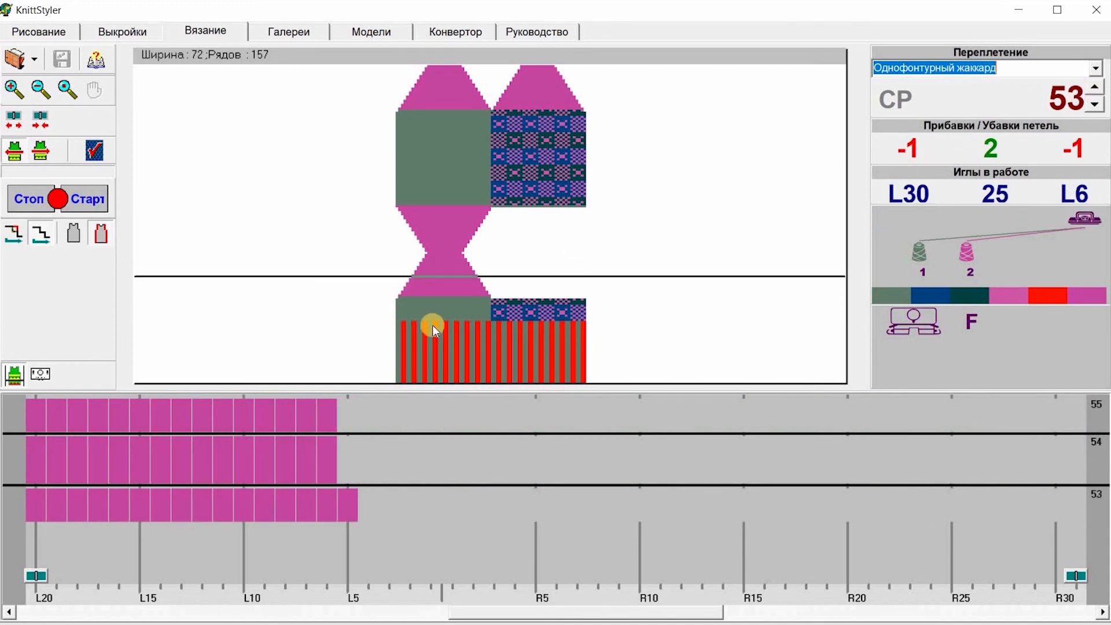
pyautogui.click(414, 244)
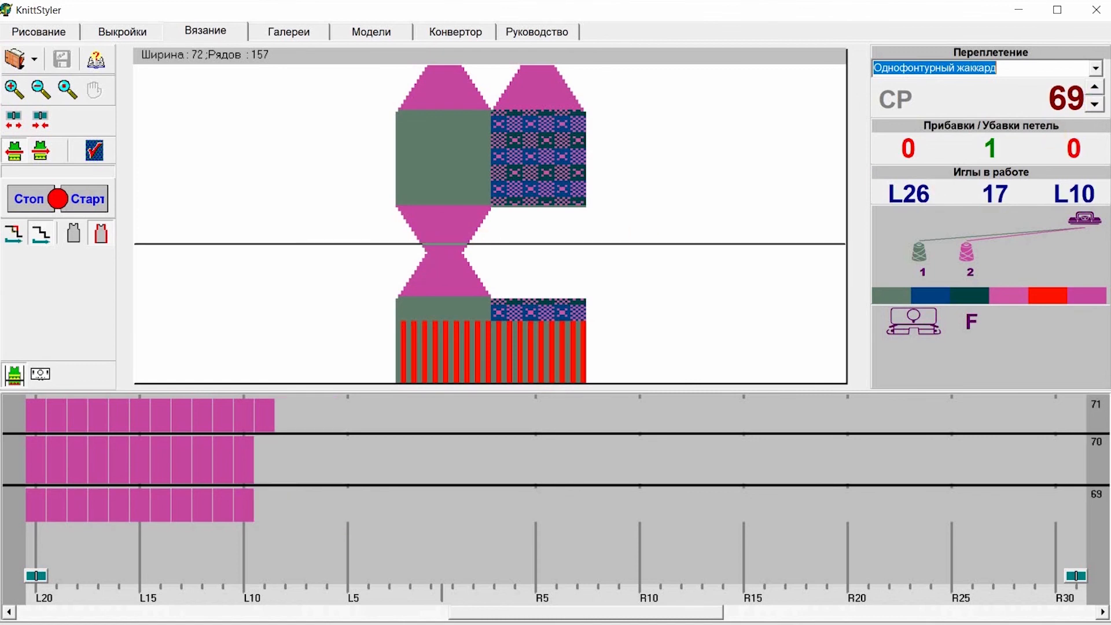
# Step: Step further through rows and zoom the needle bed to inspect the heel and leg rows
pyautogui.click(1095, 88)
pyautogui.click(1095, 87)
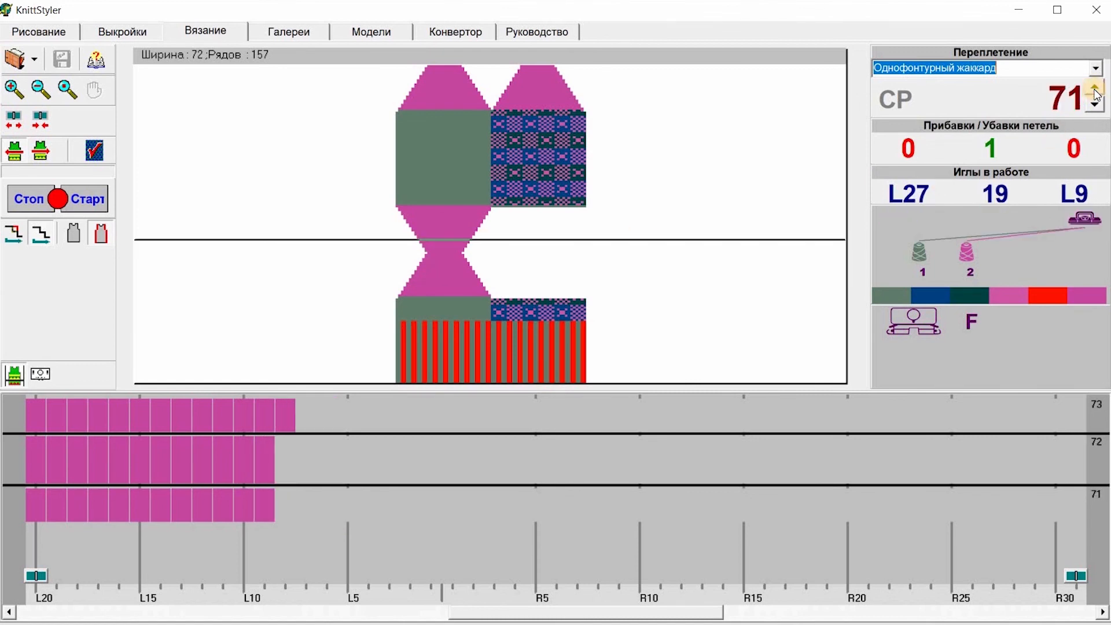
pyautogui.click(1095, 87)
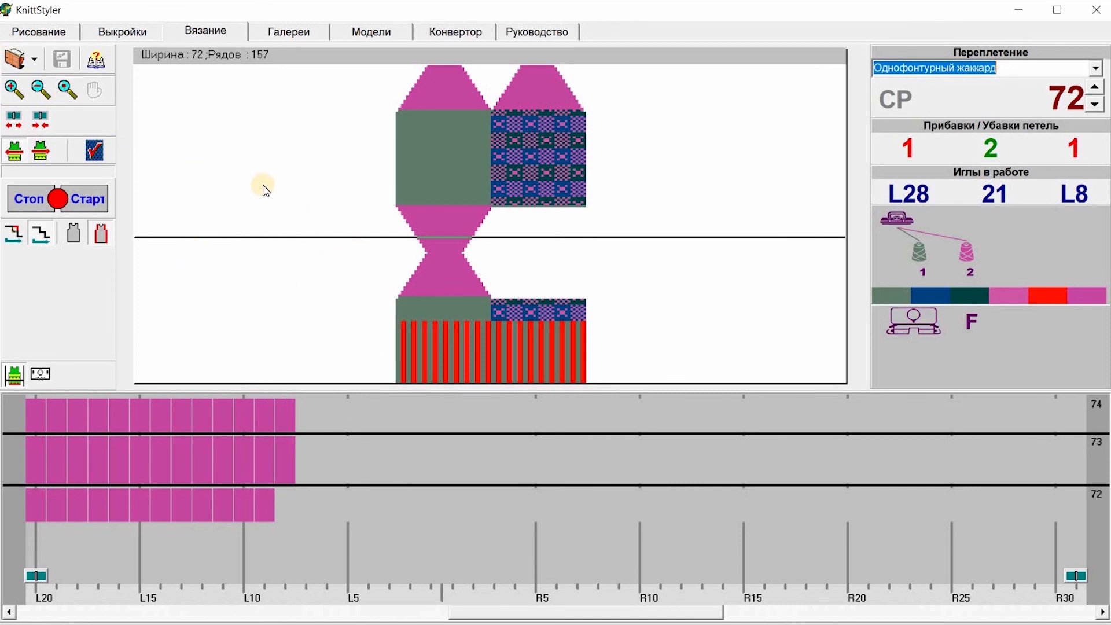
pyautogui.click(40, 116)
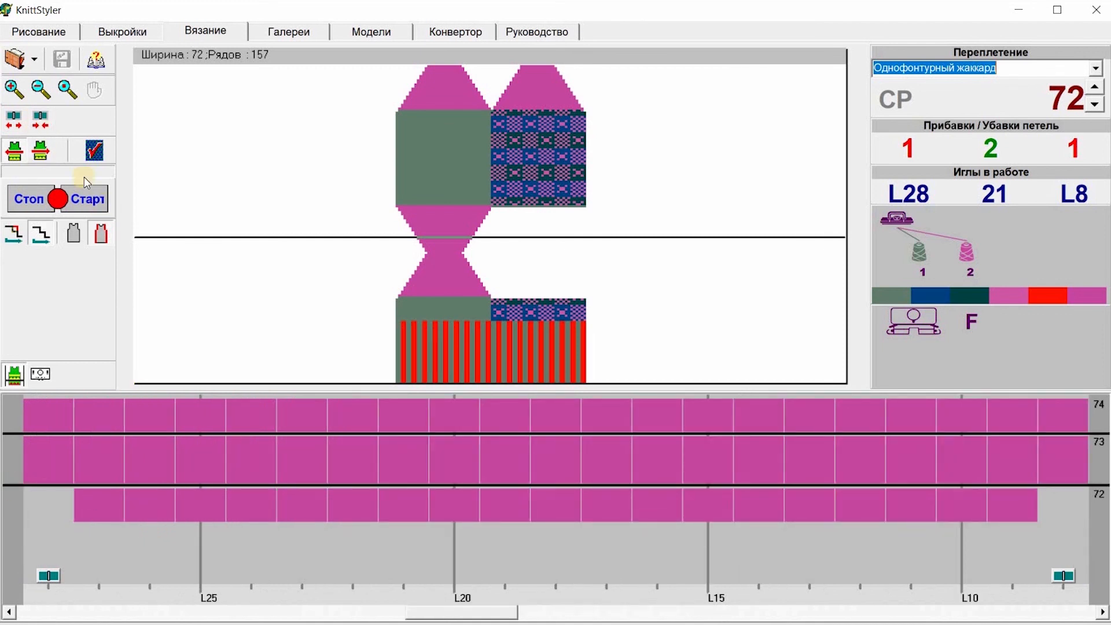
pyautogui.click(532, 191)
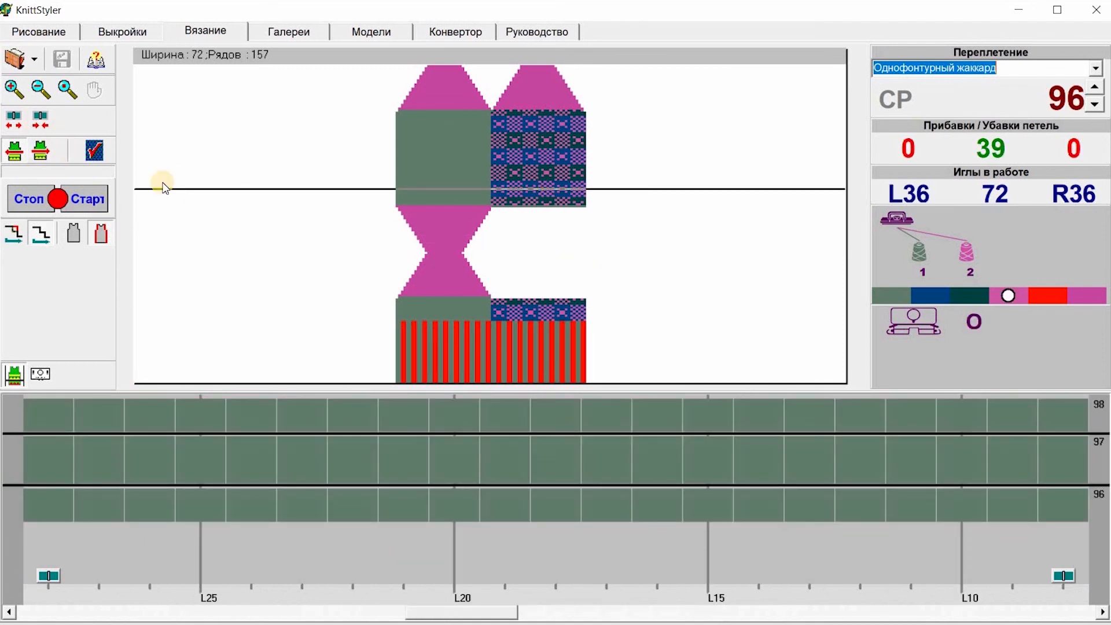
pyautogui.click(13, 121)
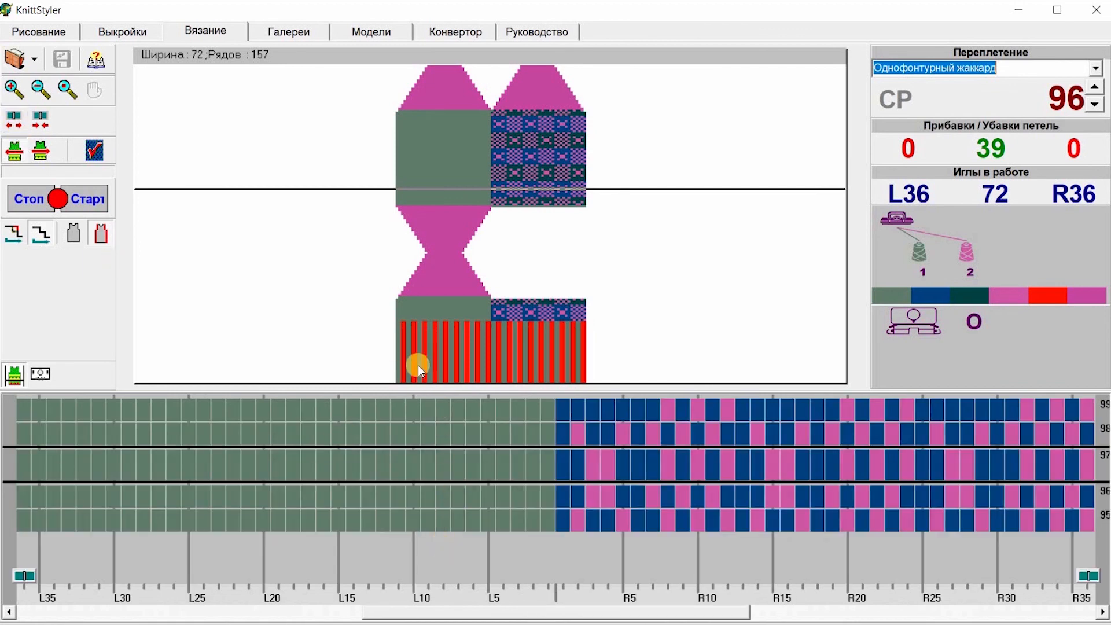
pyautogui.click(416, 240)
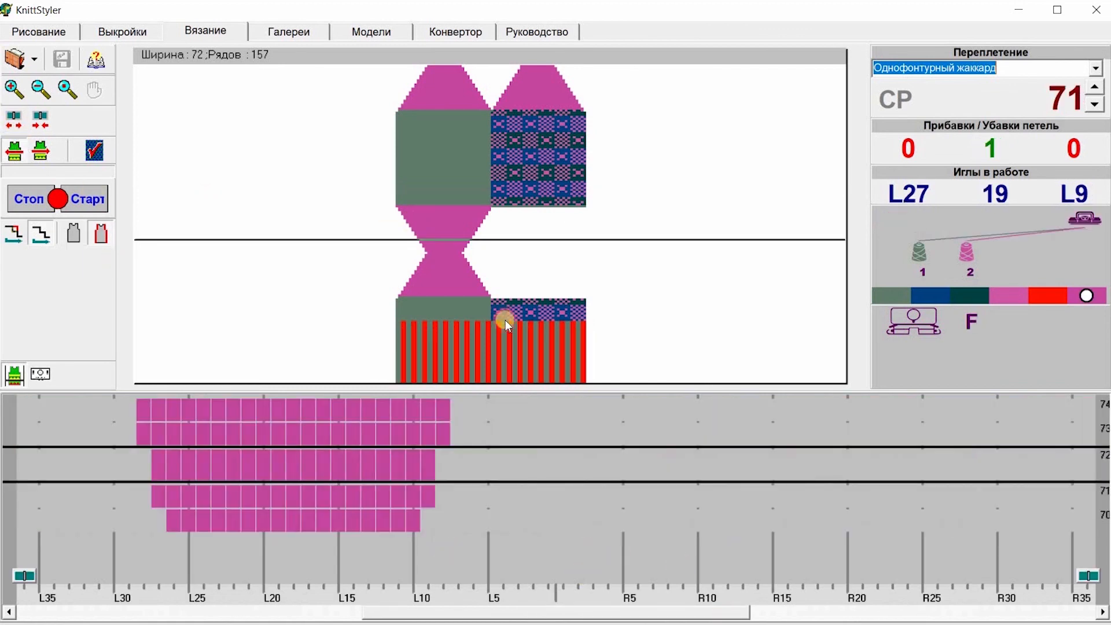
pyautogui.click(469, 265)
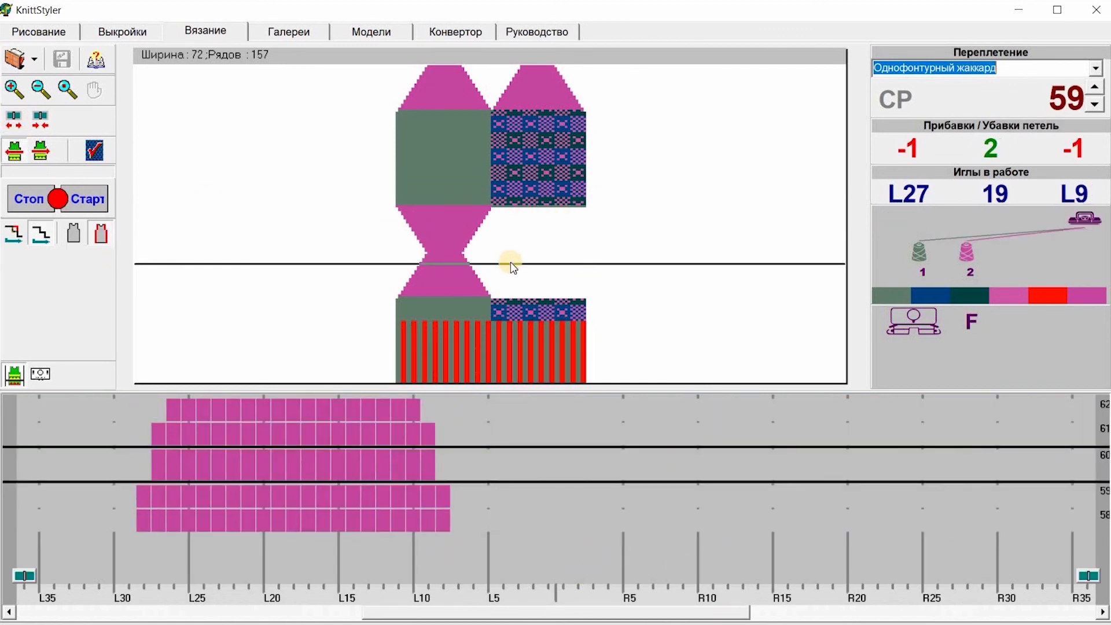